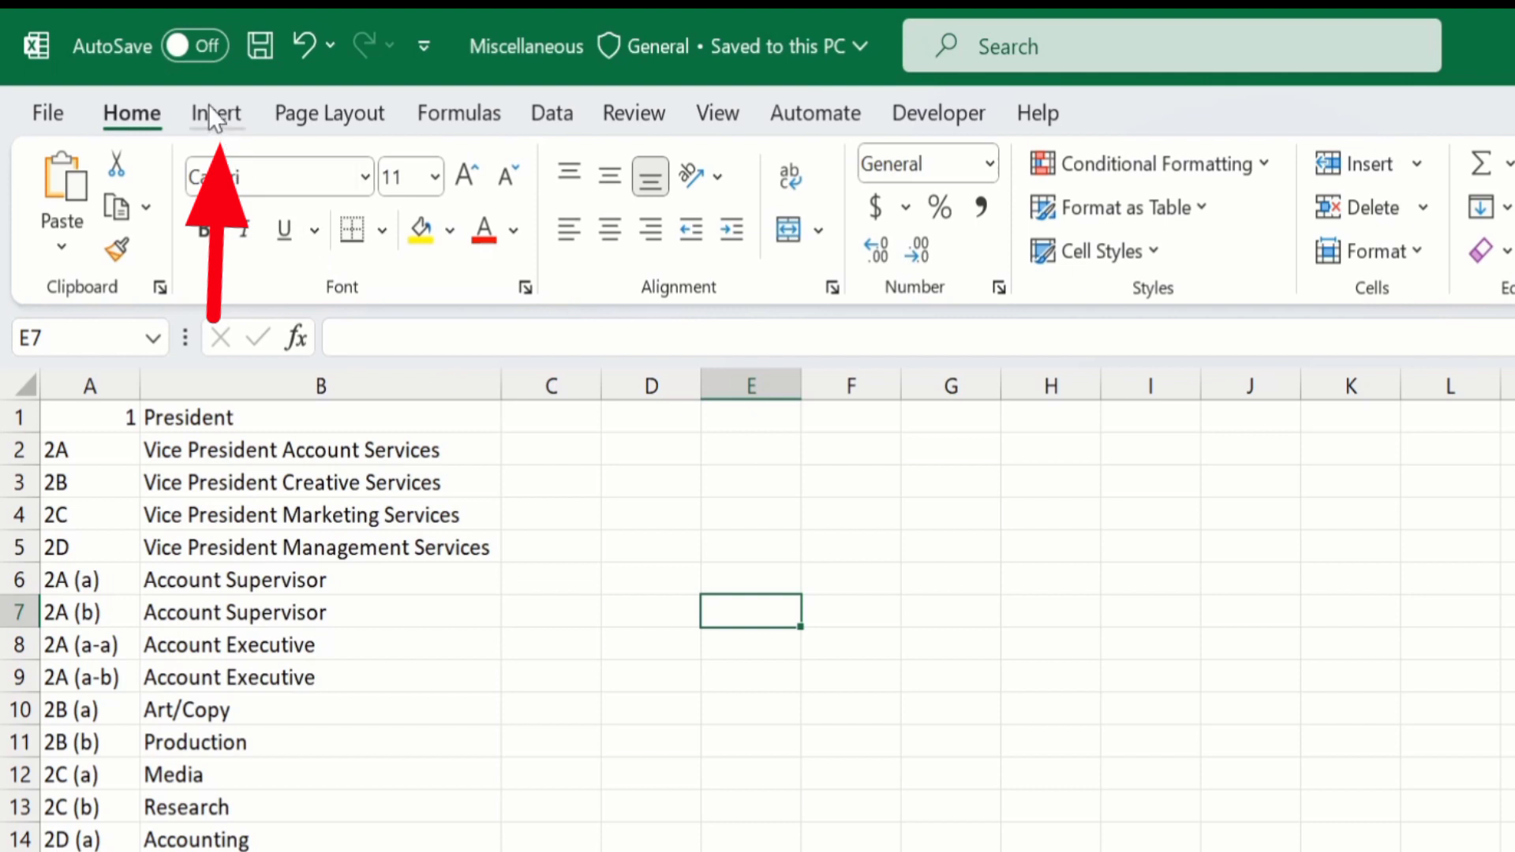
Insert an Organization Chart SmartArt graphic from the Hierarchy category.
{"action": "left_click", "coordinate": [213, 113]}
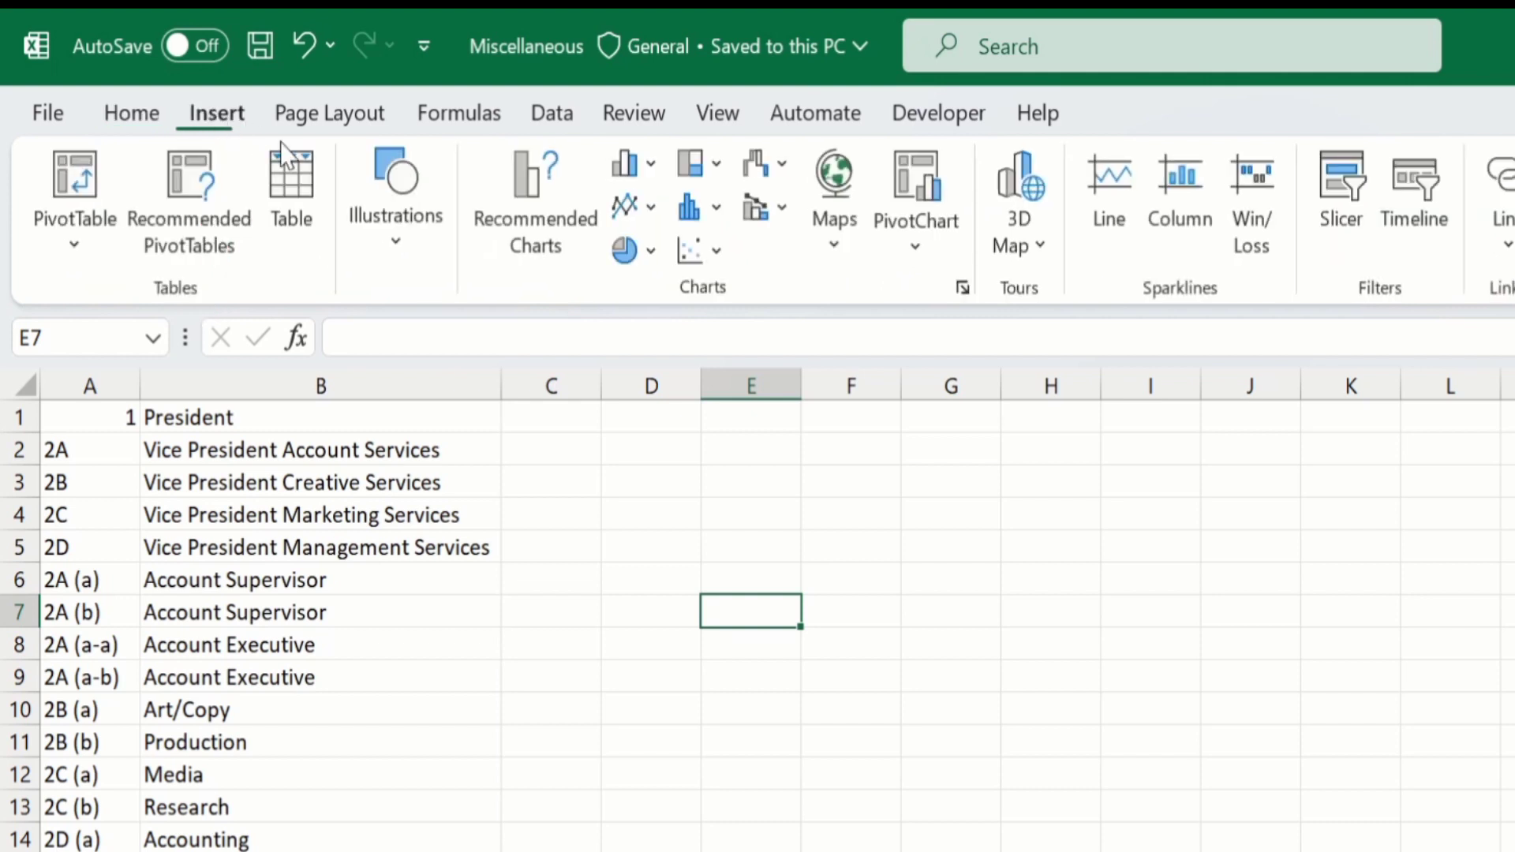
{"action": "left_click", "coordinate": [395, 246]}
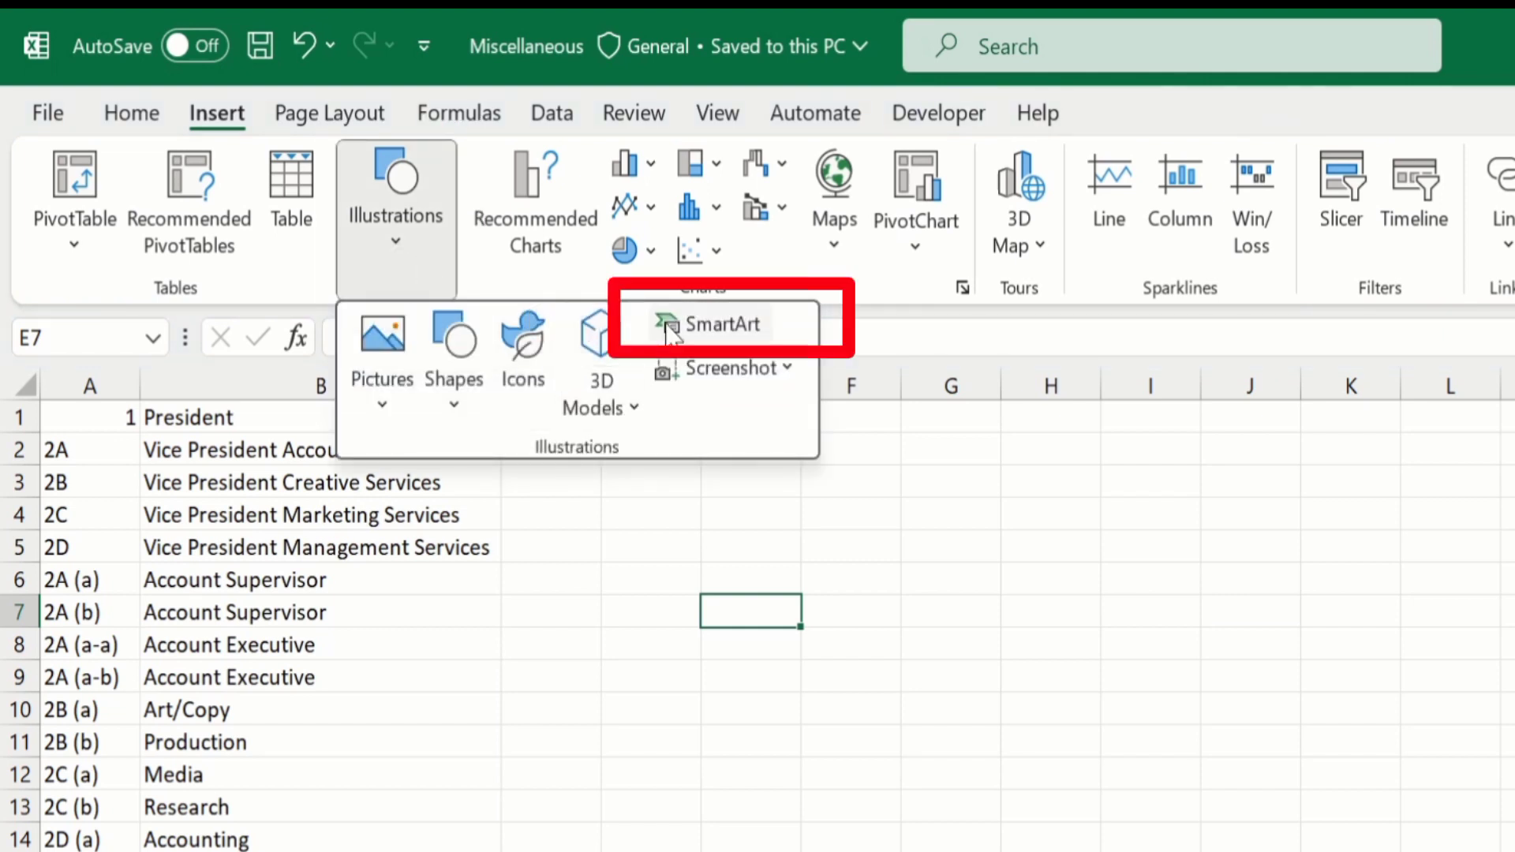
{"action": "left_click", "coordinate": [728, 324]}
{"action": "left_click", "coordinate": [586, 495]}
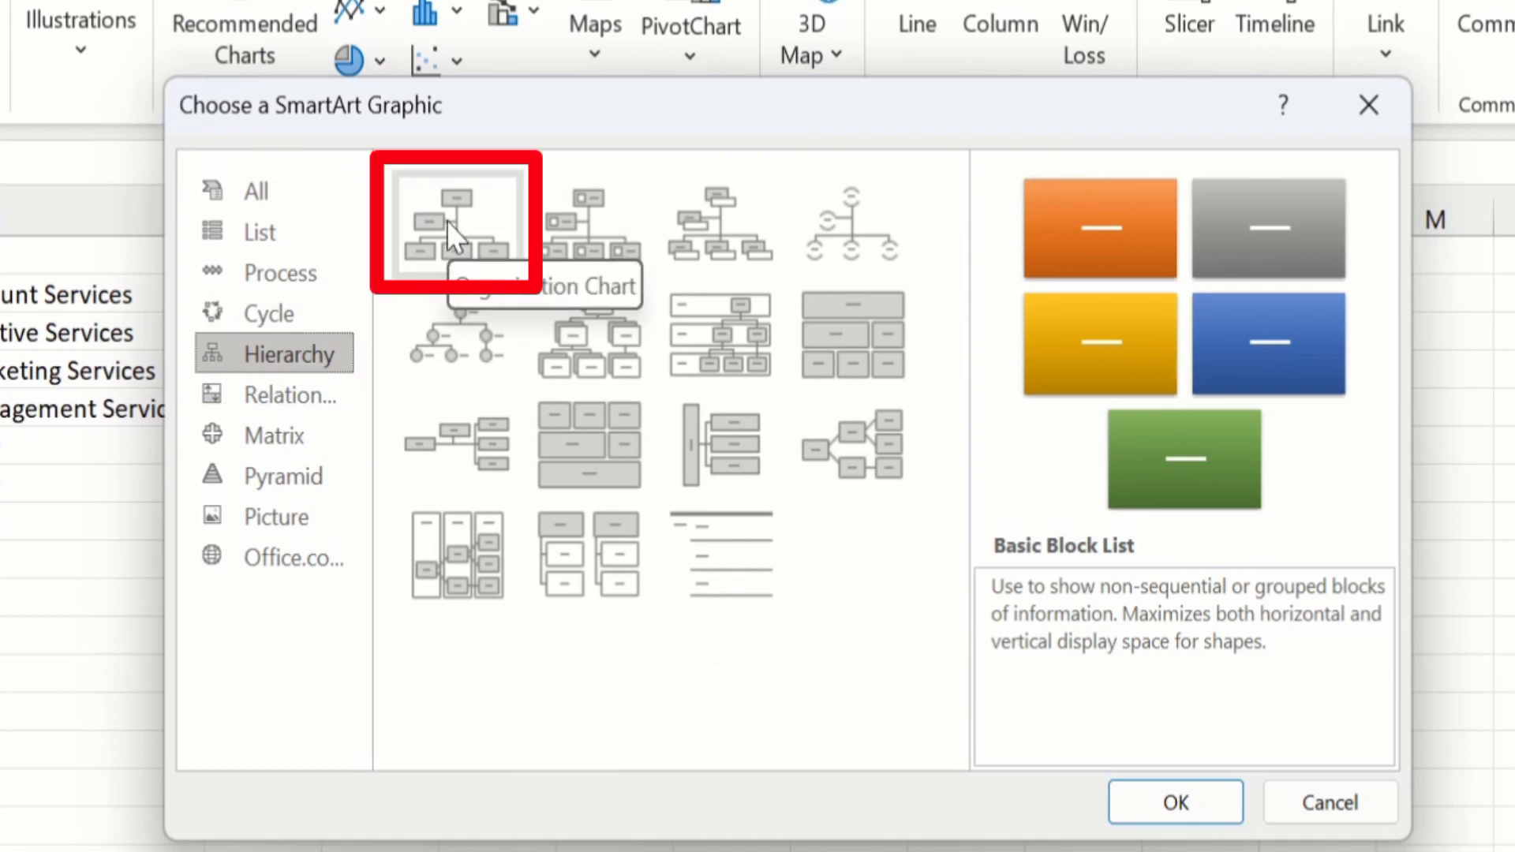
{"action": "left_click", "coordinate": [721, 223]}
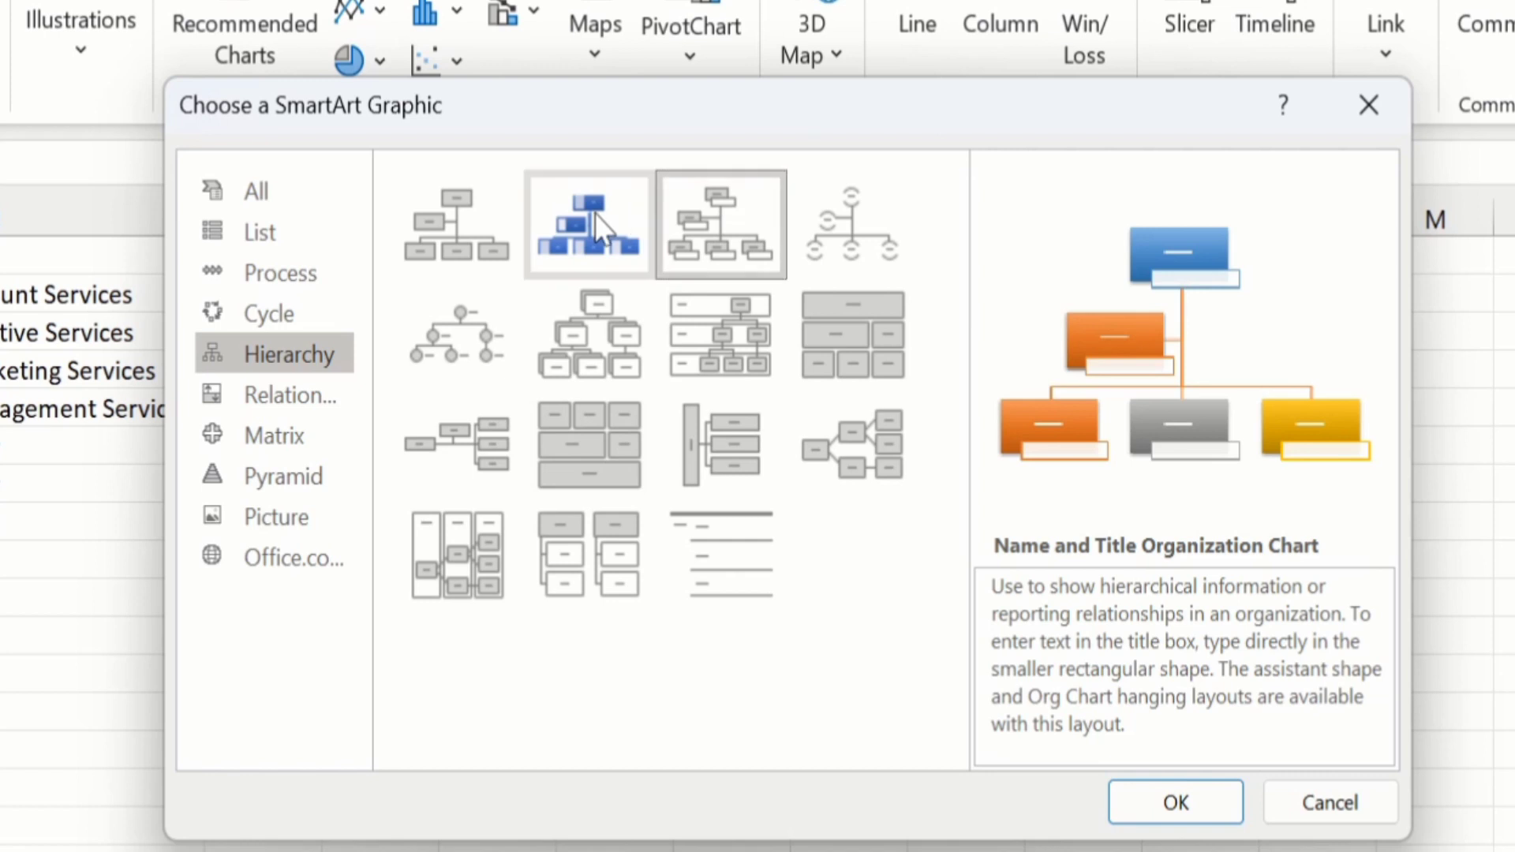
{"action": "left_click", "coordinate": [462, 216]}
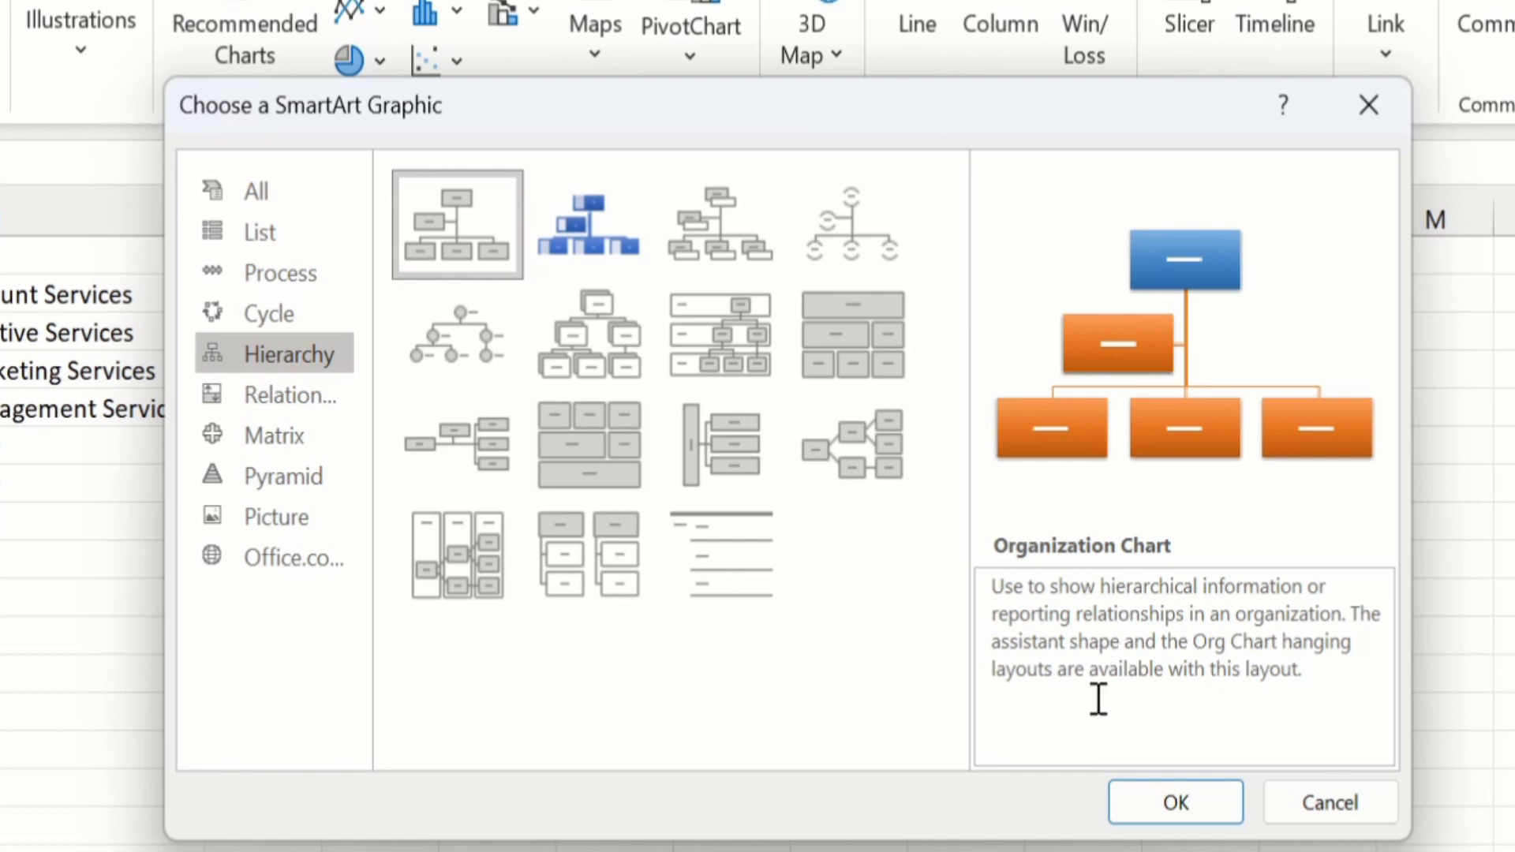
{"action": "left_click", "coordinate": [1177, 805]}
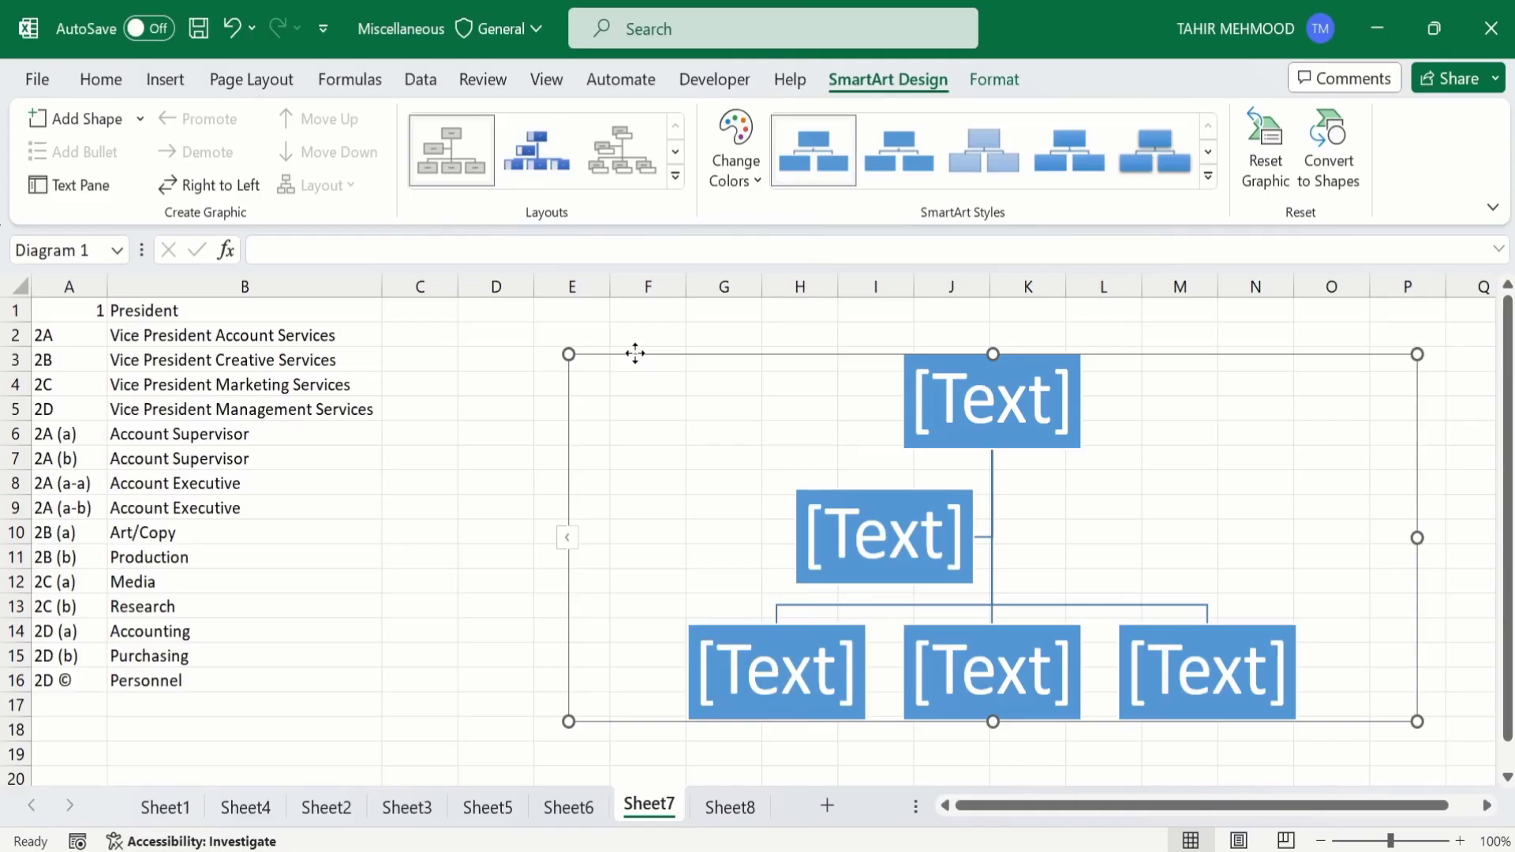
Reposition and enlarge the organization chart beside the title list, and compare it with the finished chart on Sheet6.
{"action": "left_click_drag", "start_coordinate": [539, 202], "coordinate": [470, 213]}
{"action": "left_click_drag", "start_coordinate": [588, 355], "coordinate": [531, 358]}
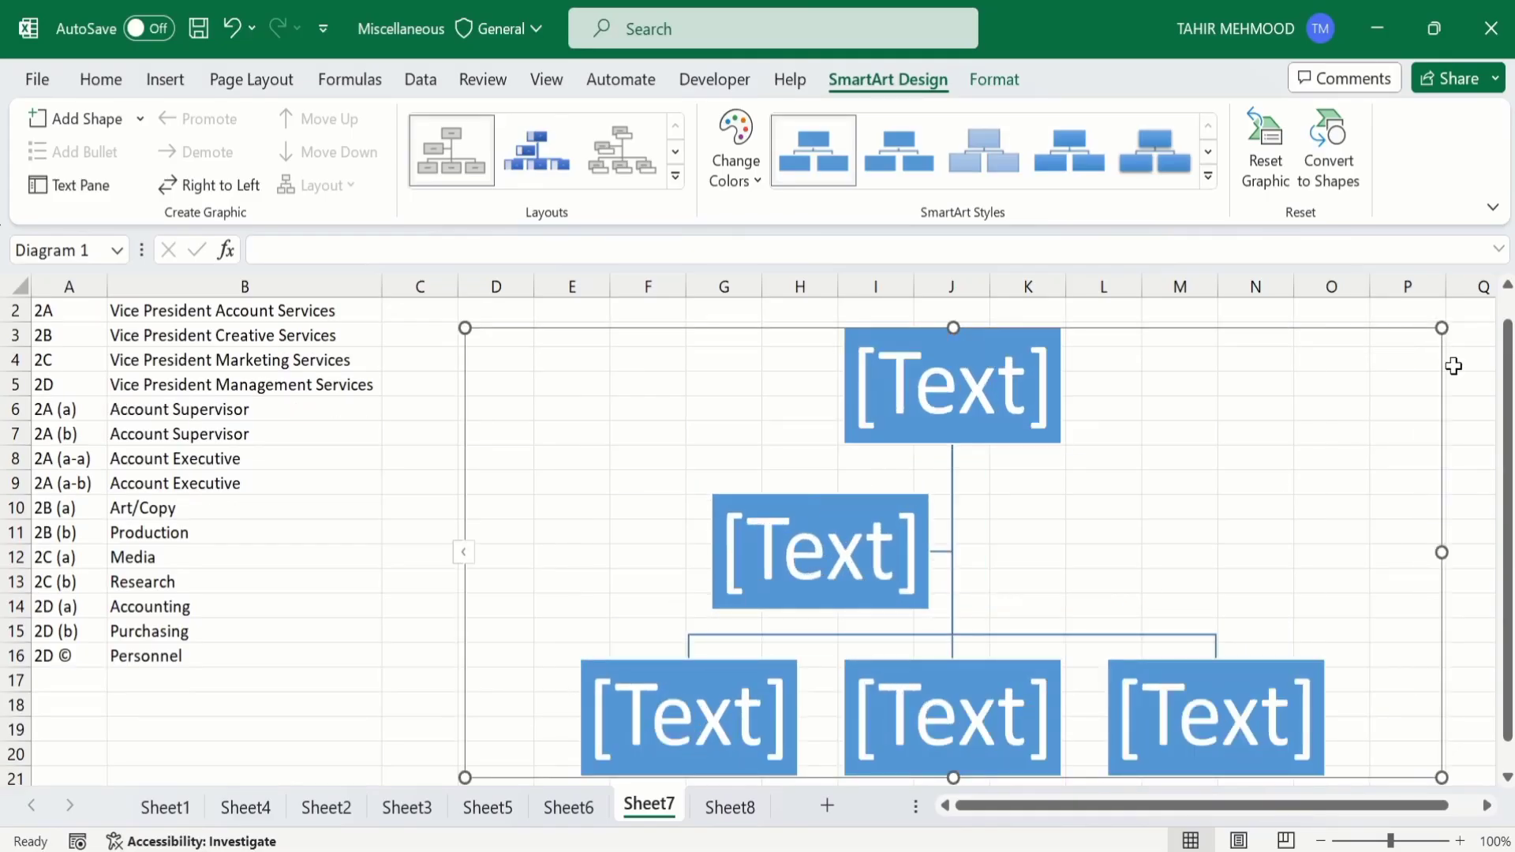
{"action": "left_click", "coordinate": [572, 806]}
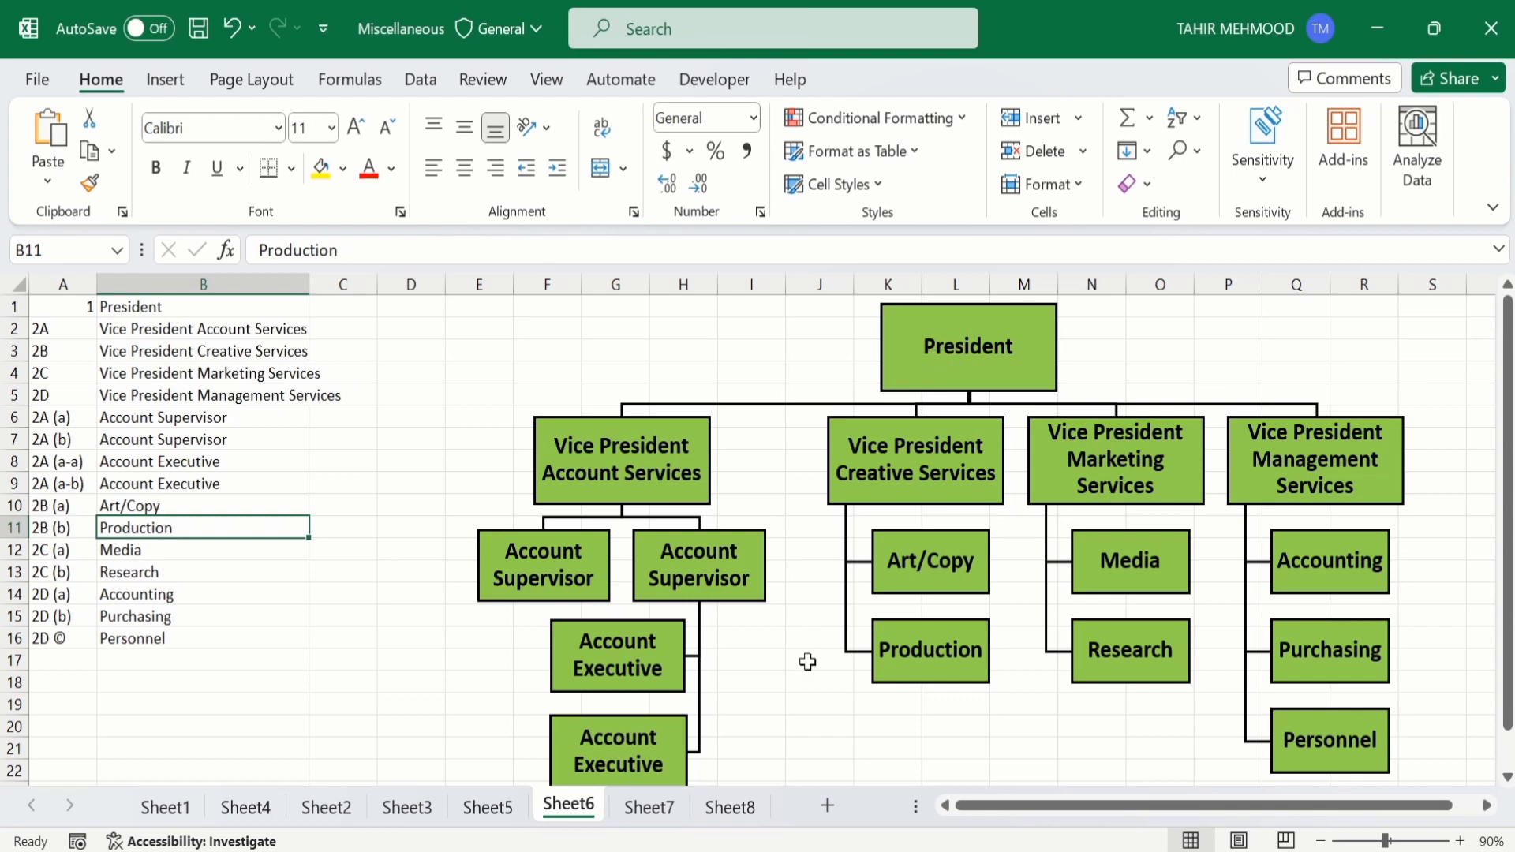
{"action": "left_click", "coordinate": [663, 813]}
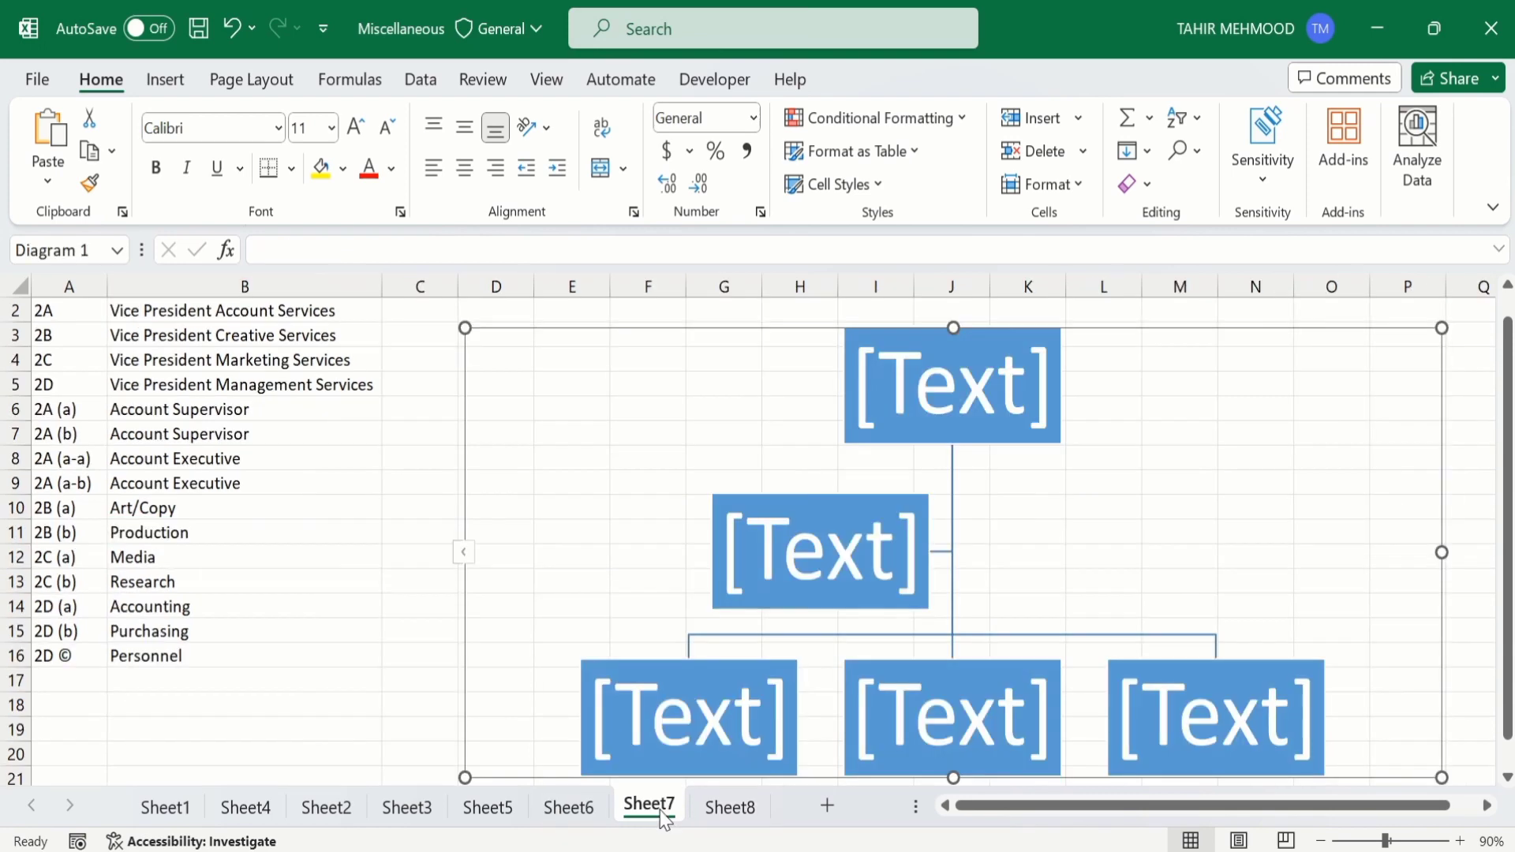
Enter President as the text of the chart's top box.
{"action": "left_click", "coordinate": [888, 348]}
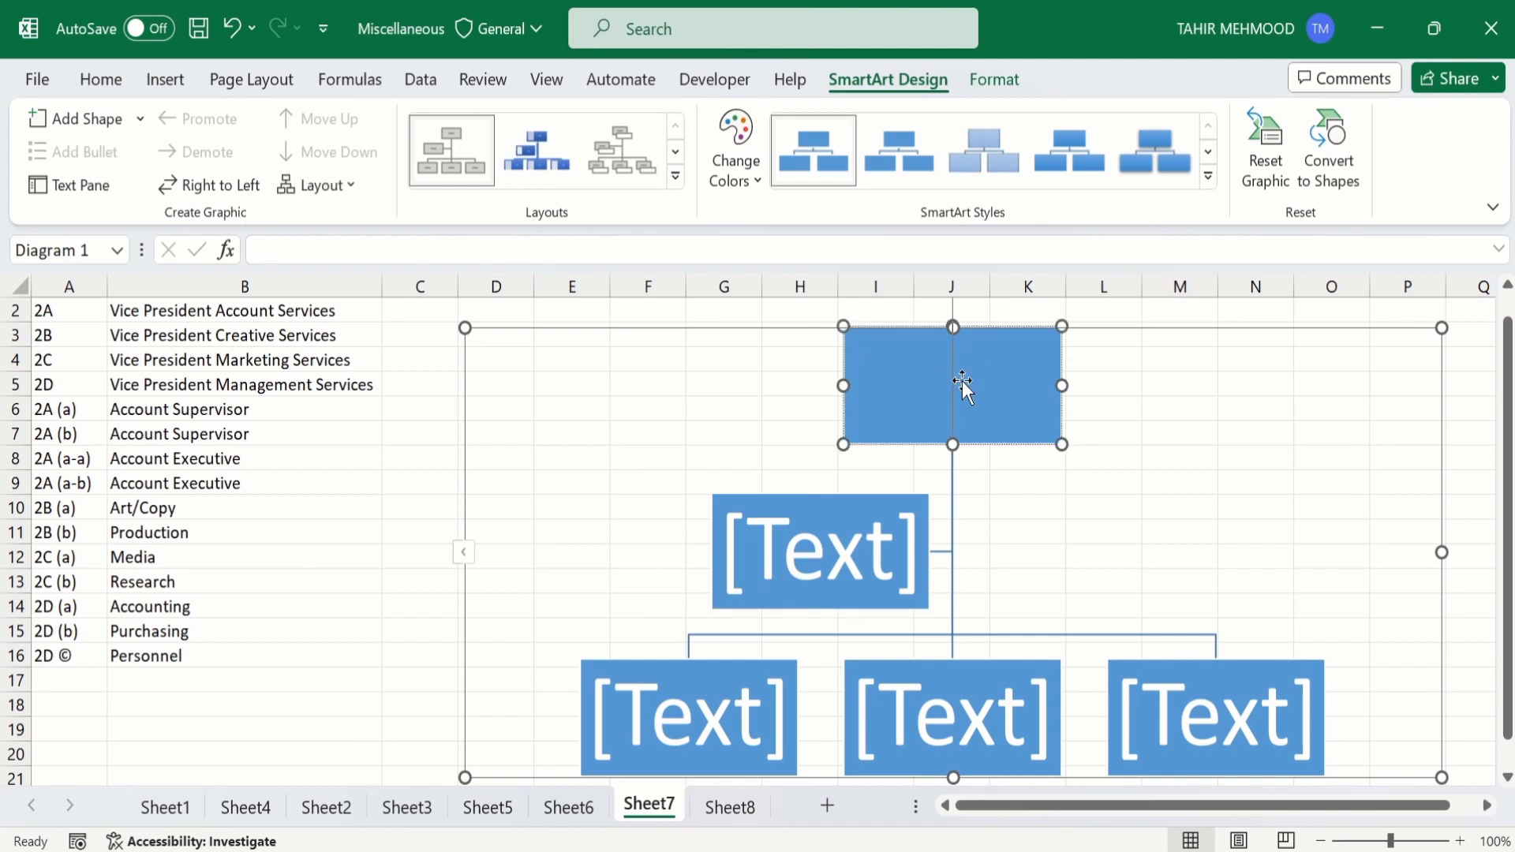
{"action": "left_click", "coordinate": [466, 562]}
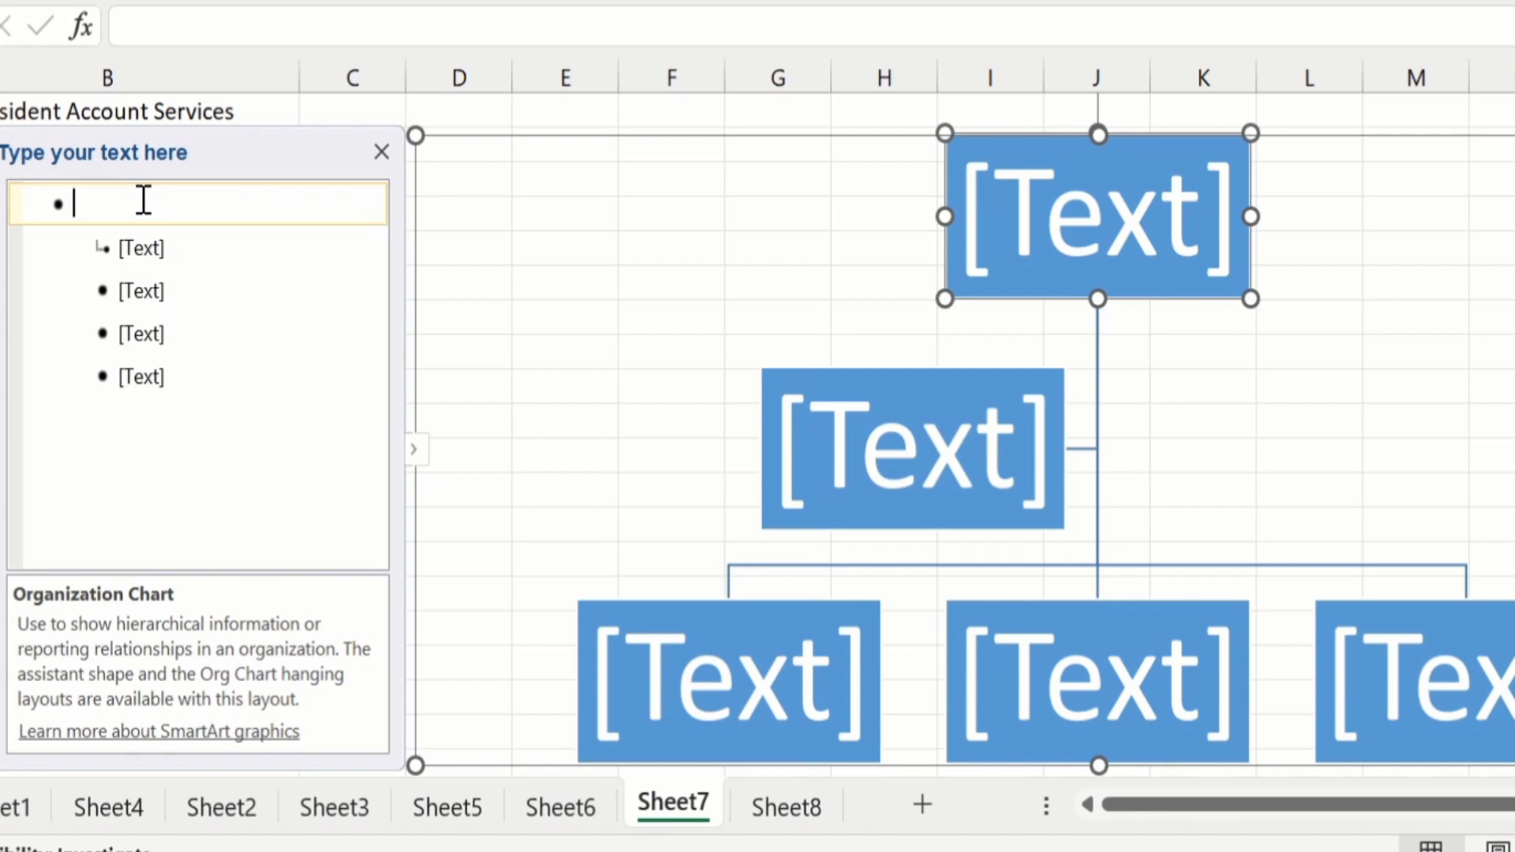
{"action": "type", "text": "Preside"}
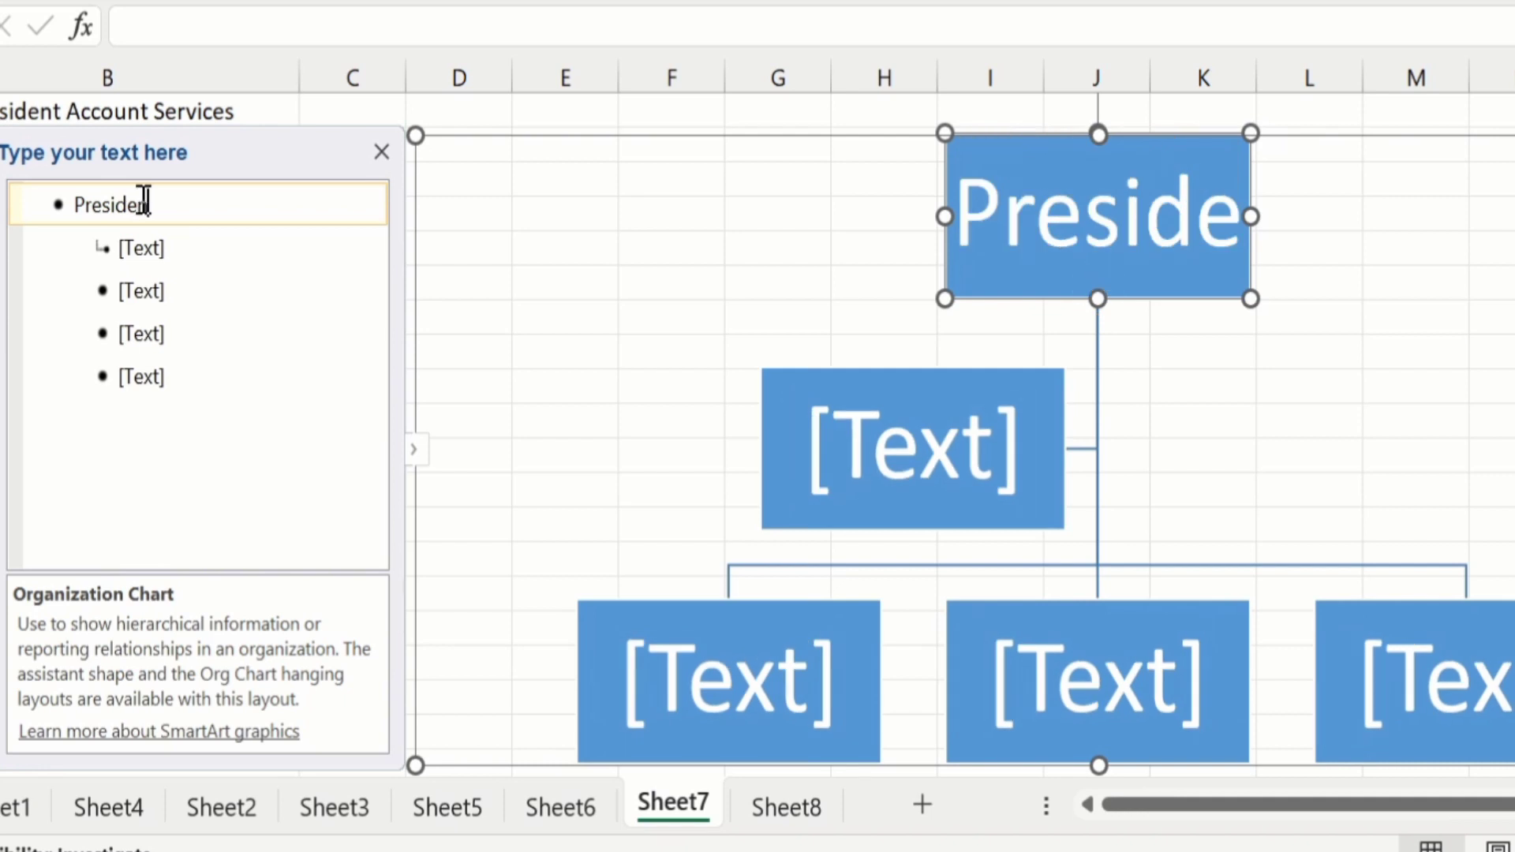
{"action": "type", "text": "n"}
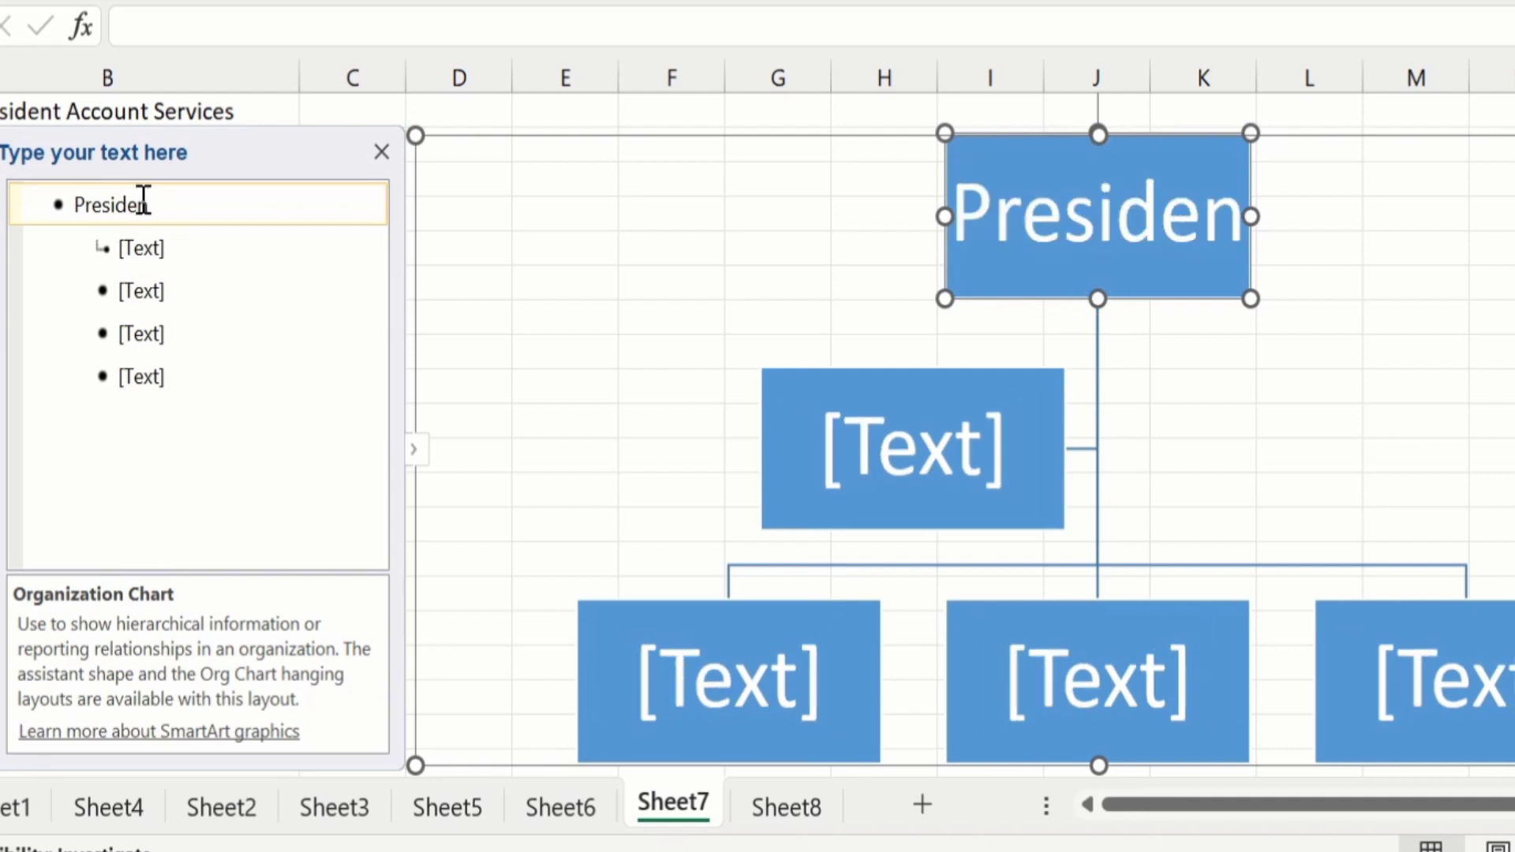
{"action": "type", "text": "t"}
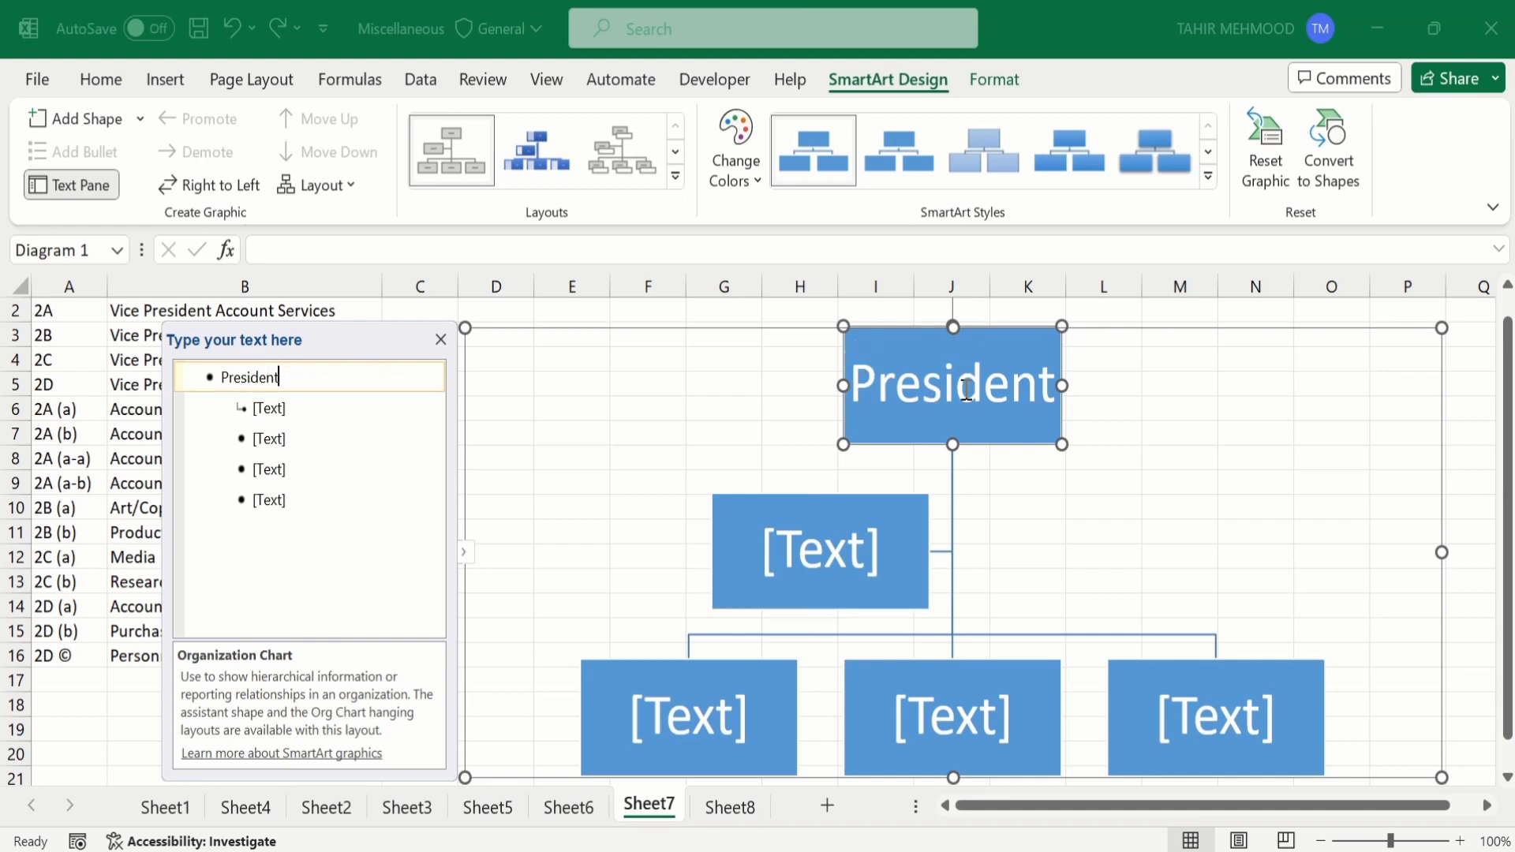
Check the finished chart on Sheet6 and delete the assistant box under President on Sheet7.
{"action": "left_click", "coordinate": [574, 811]}
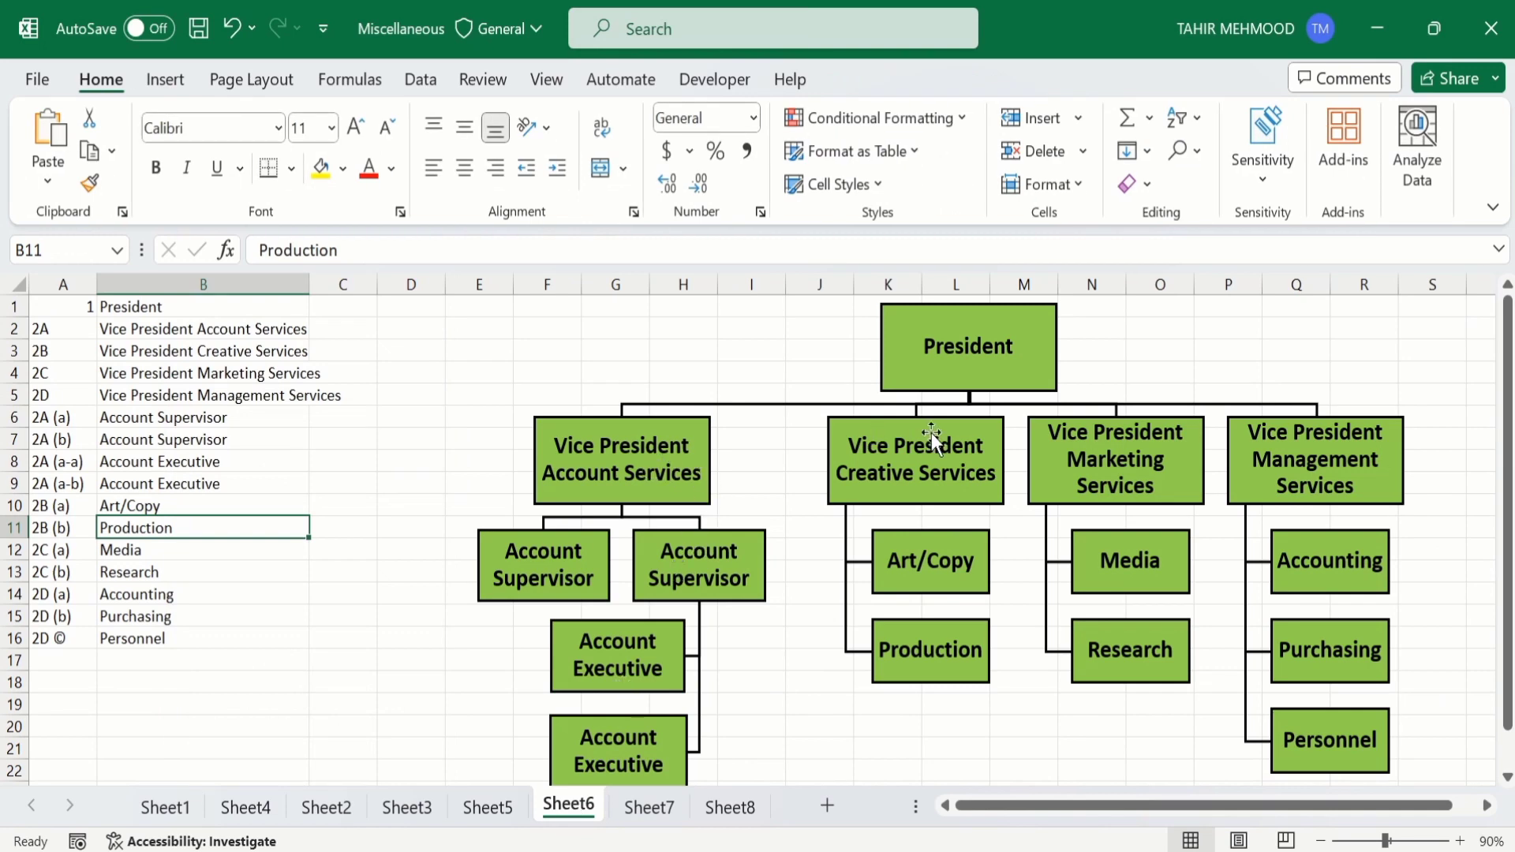
{"action": "left_click", "coordinate": [649, 809]}
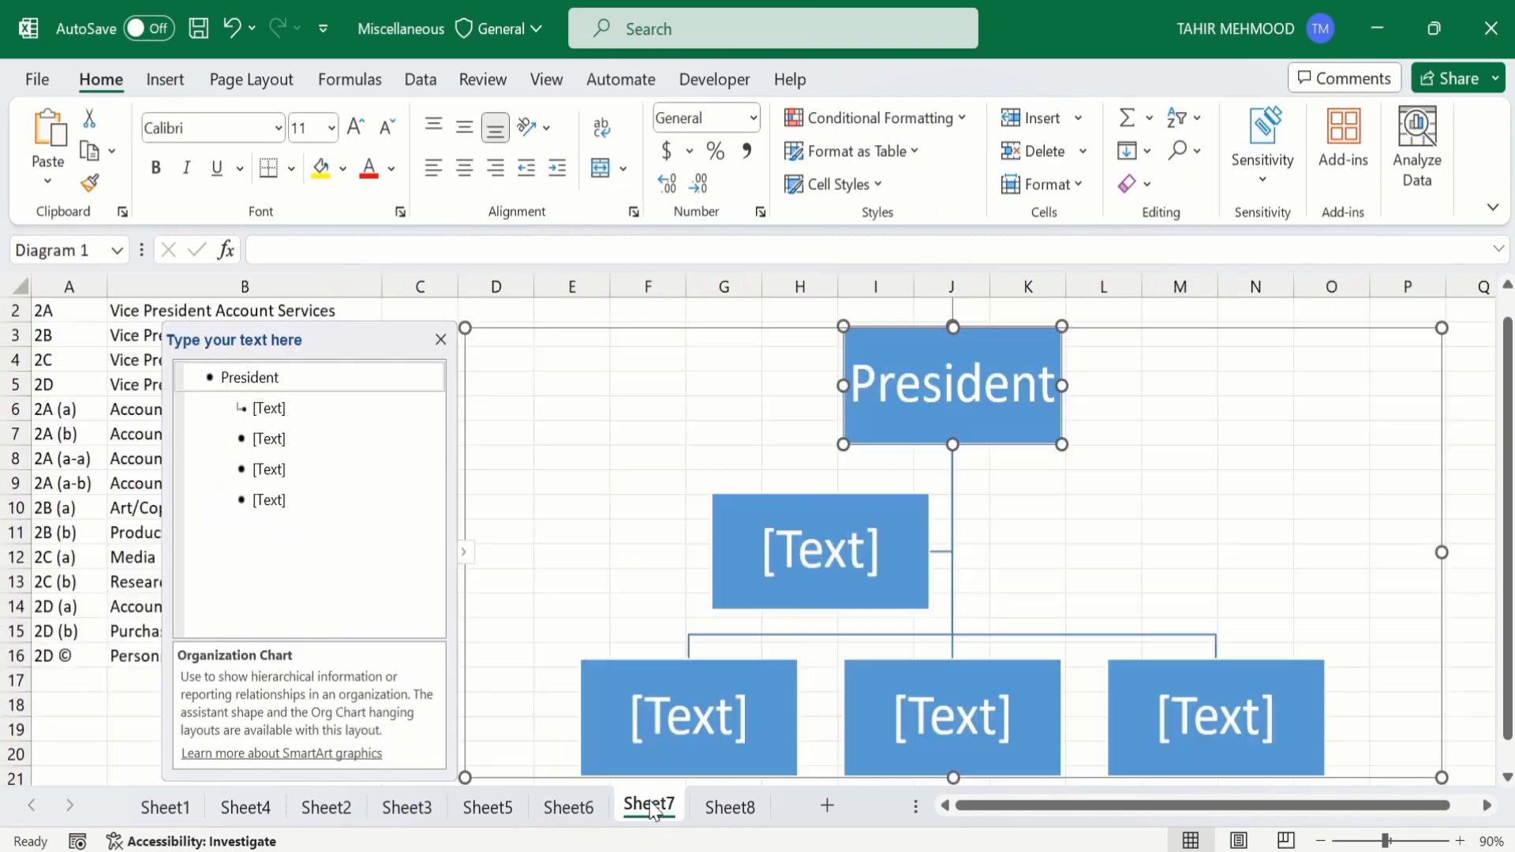
{"action": "left_click", "coordinate": [857, 513]}
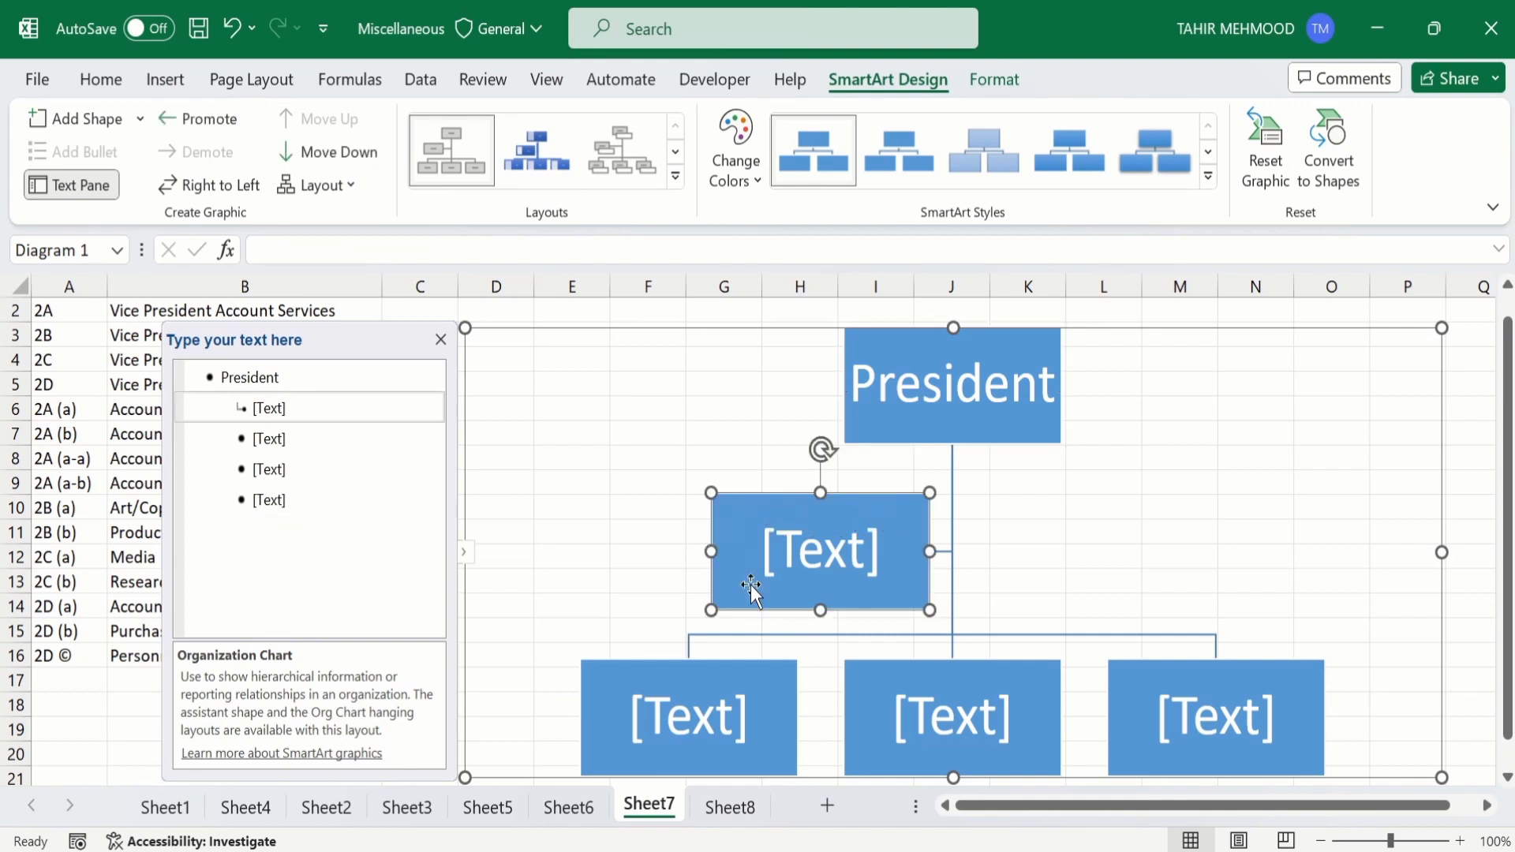
{"action": "key", "text": "BackSpace"}
Uncover the title list and copy Vice President Creative Services from B3 into the first box below President.
{"action": "left_click_drag", "start_coordinate": [339, 338], "coordinate": [290, 389]}
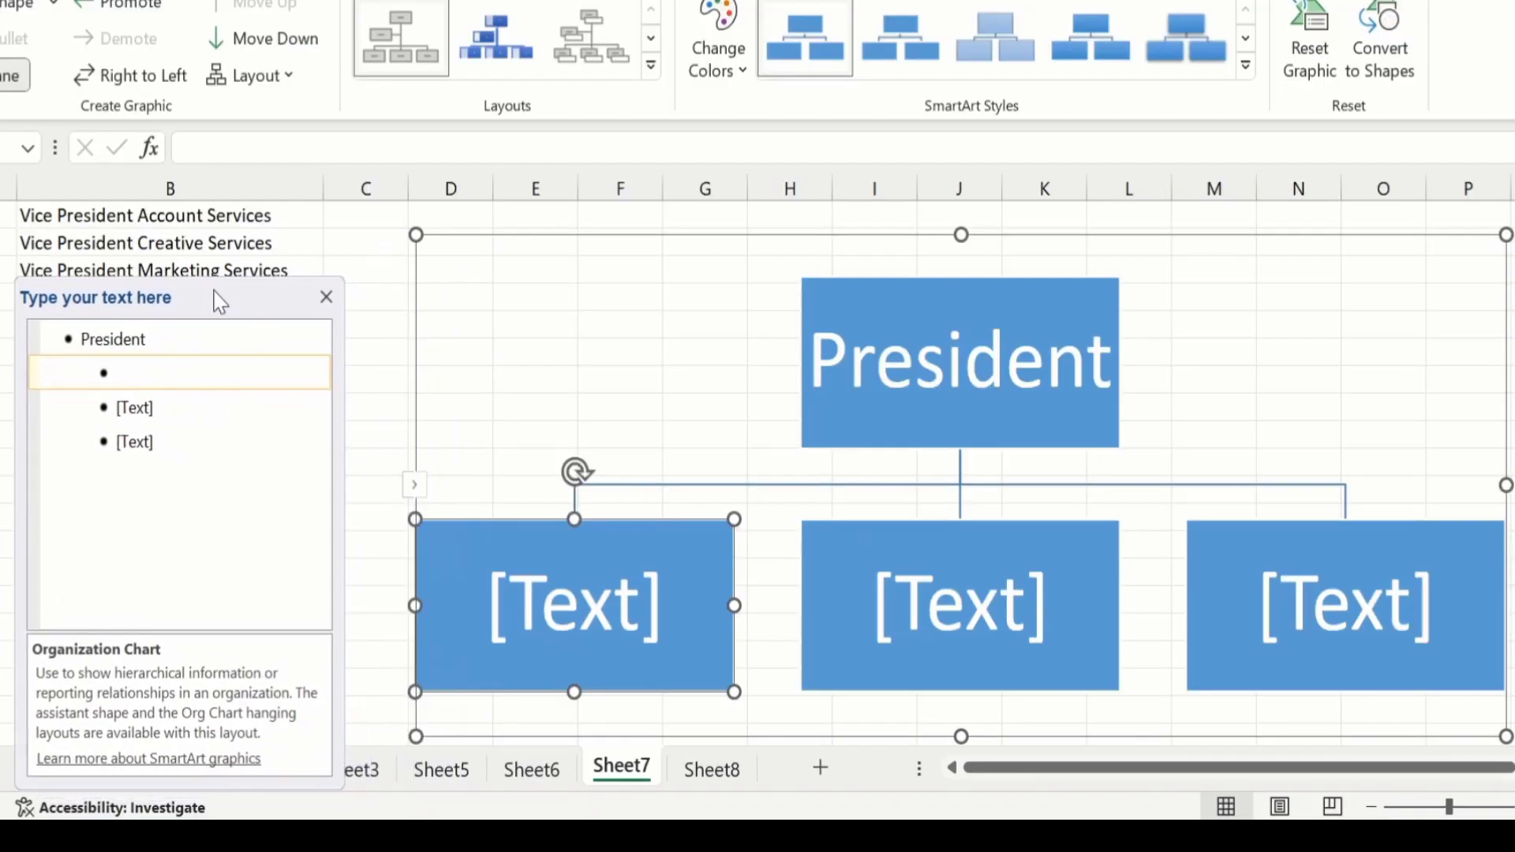
{"action": "left_click_drag", "start_coordinate": [220, 303], "coordinate": [224, 301]}
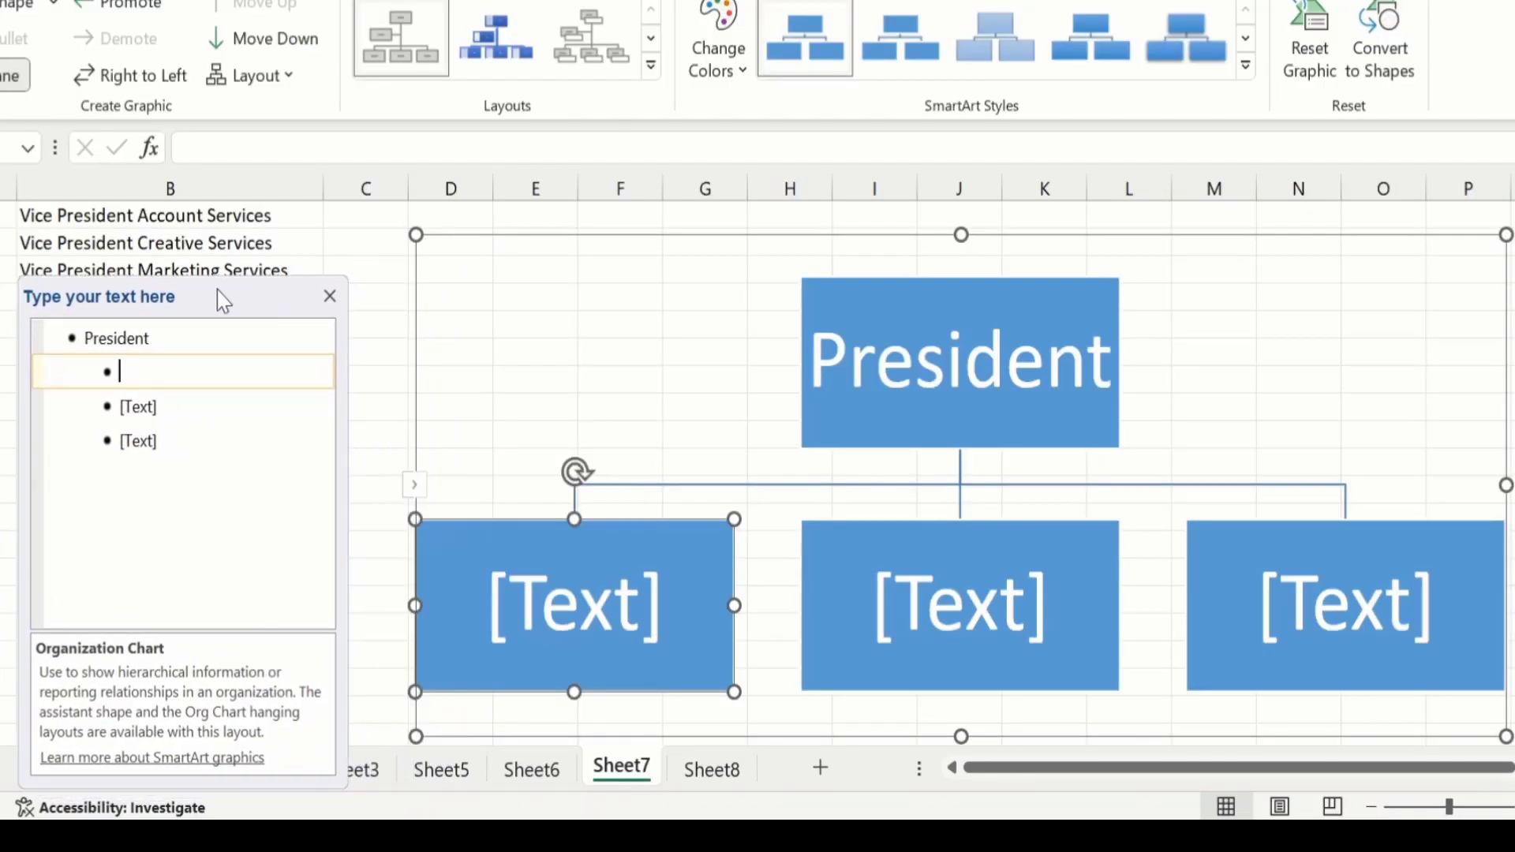
{"action": "left_click", "coordinate": [177, 246]}
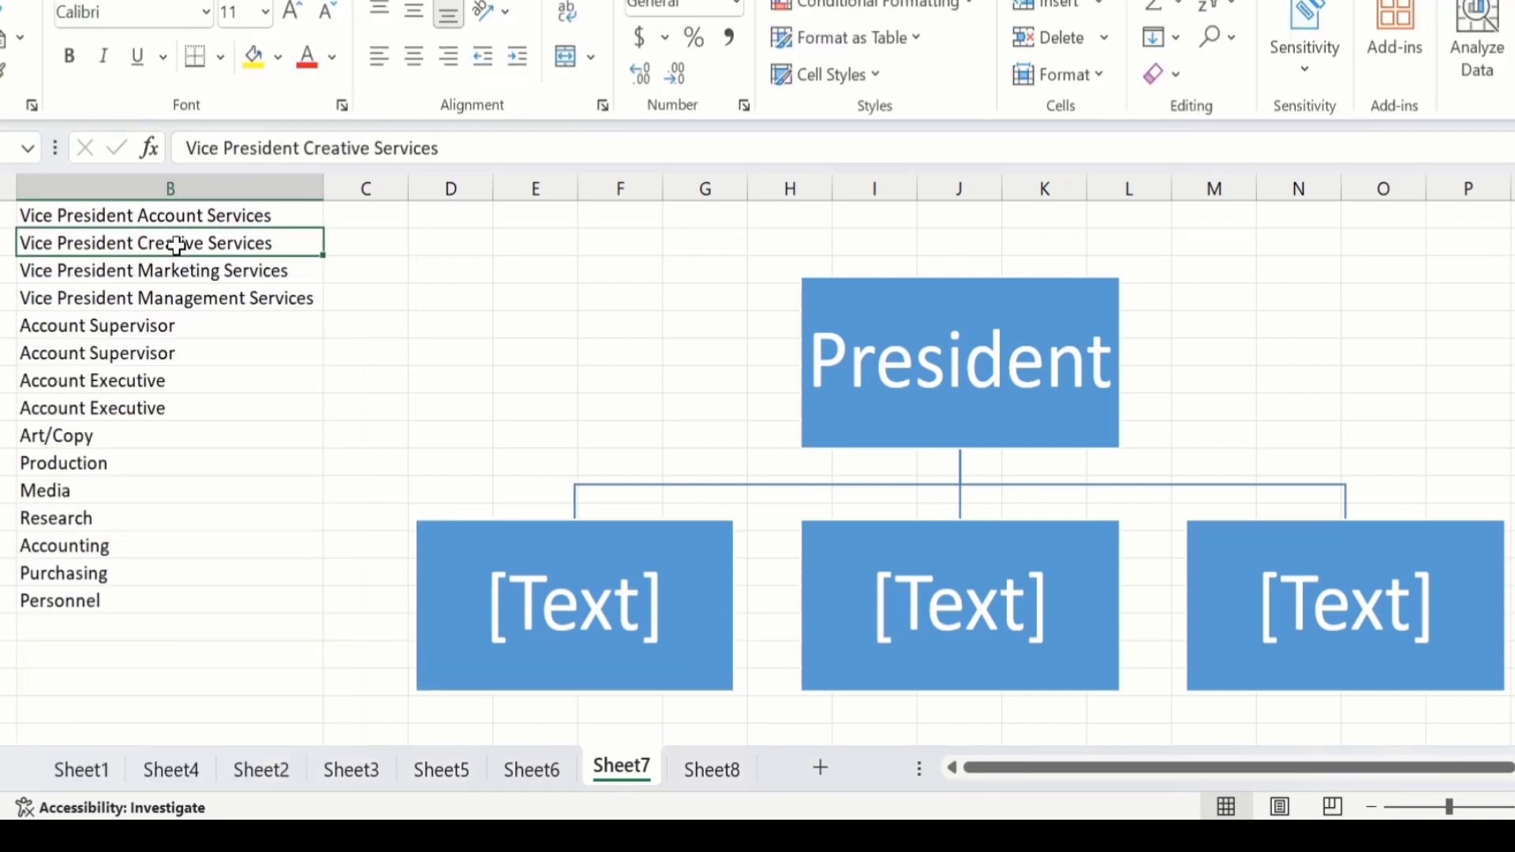
{"action": "right_click", "coordinate": [177, 248]}
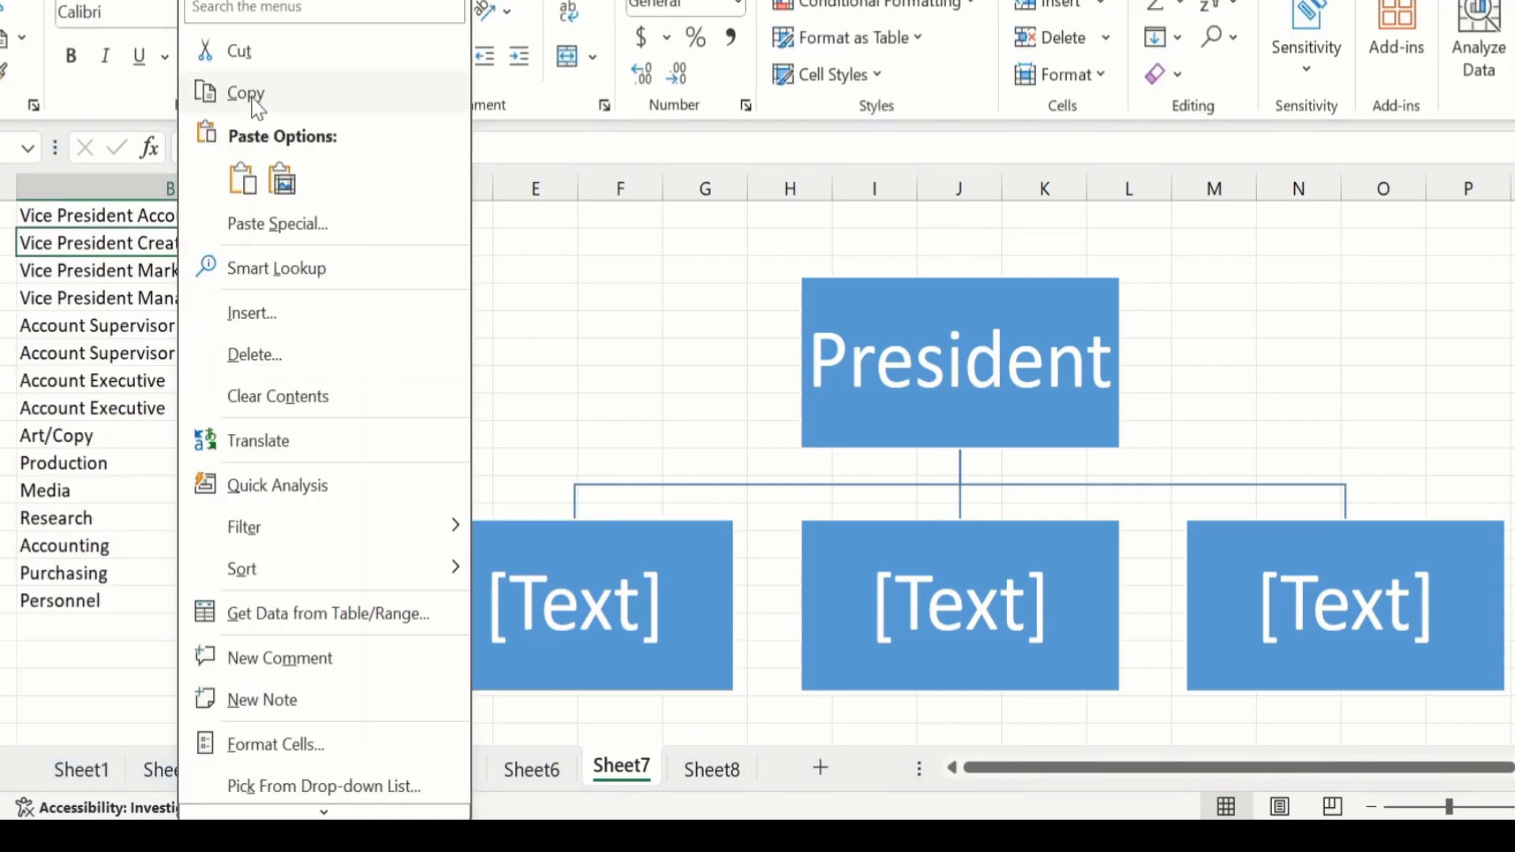
{"action": "left_click", "coordinate": [246, 93]}
{"action": "key", "text": "ctrl+v"}
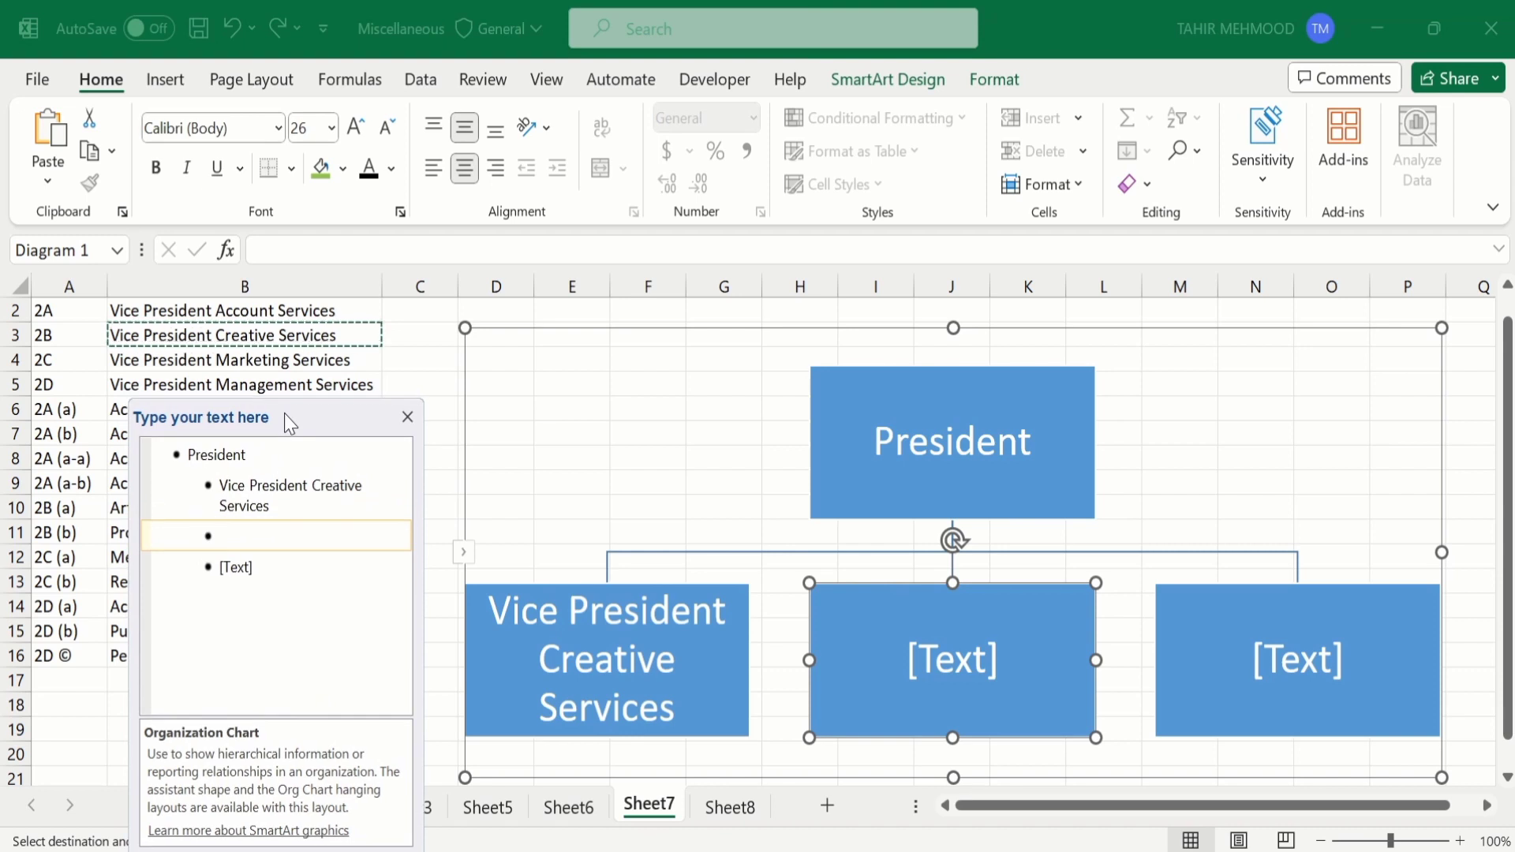
Copy Vice President Marketing Services and Vice President Management Services from B4:B5 into the chart after the Creative Services entry.
{"action": "left_click", "coordinate": [238, 386]}
{"action": "left_click", "coordinate": [239, 363], "text": "shift"}
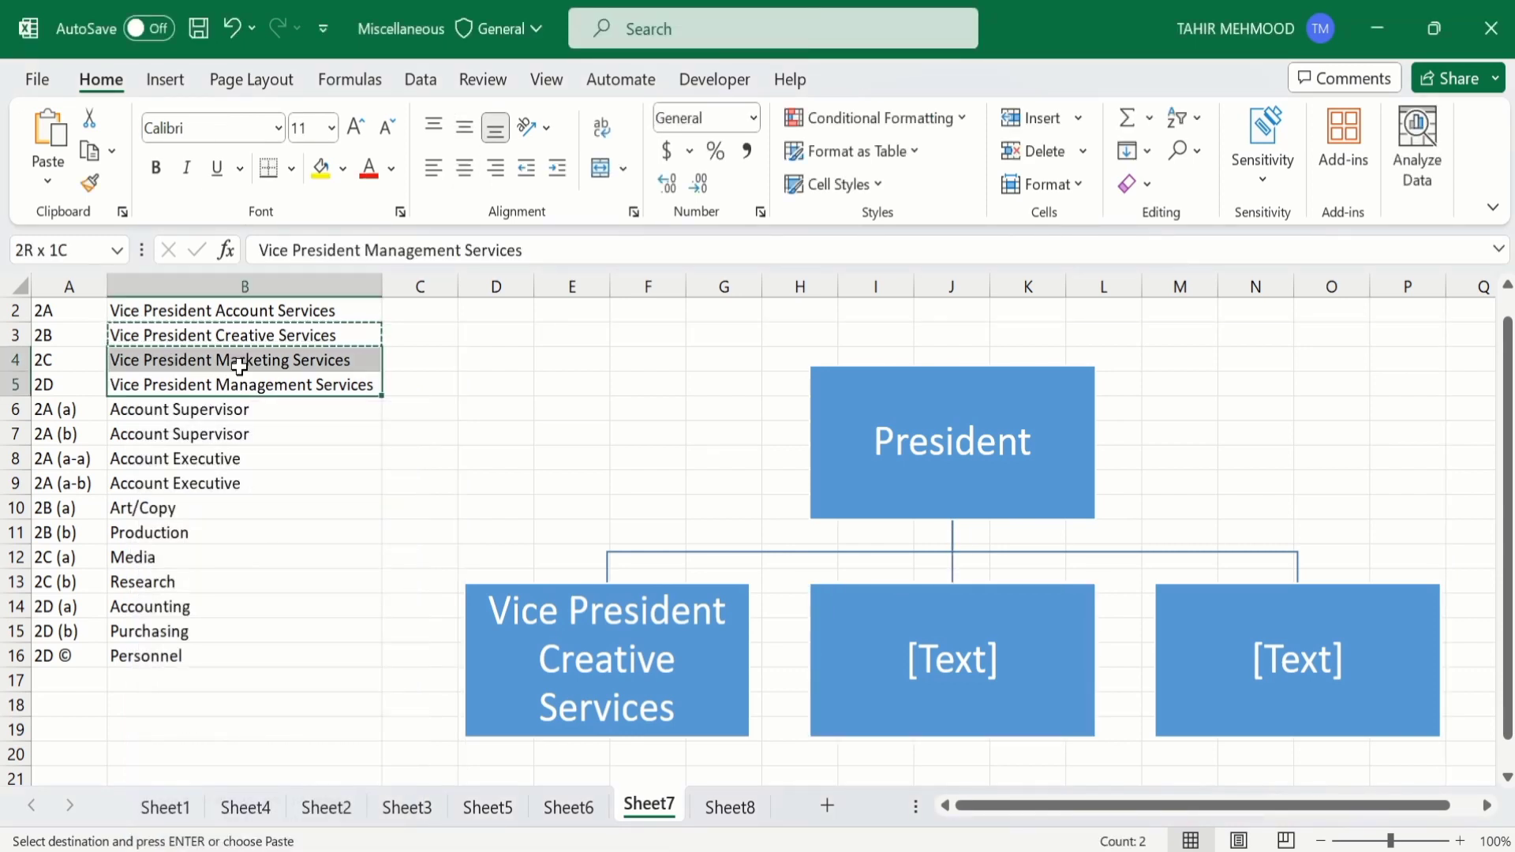
{"action": "key", "text": "ctrl+c"}
{"action": "left_click", "coordinate": [865, 656]}
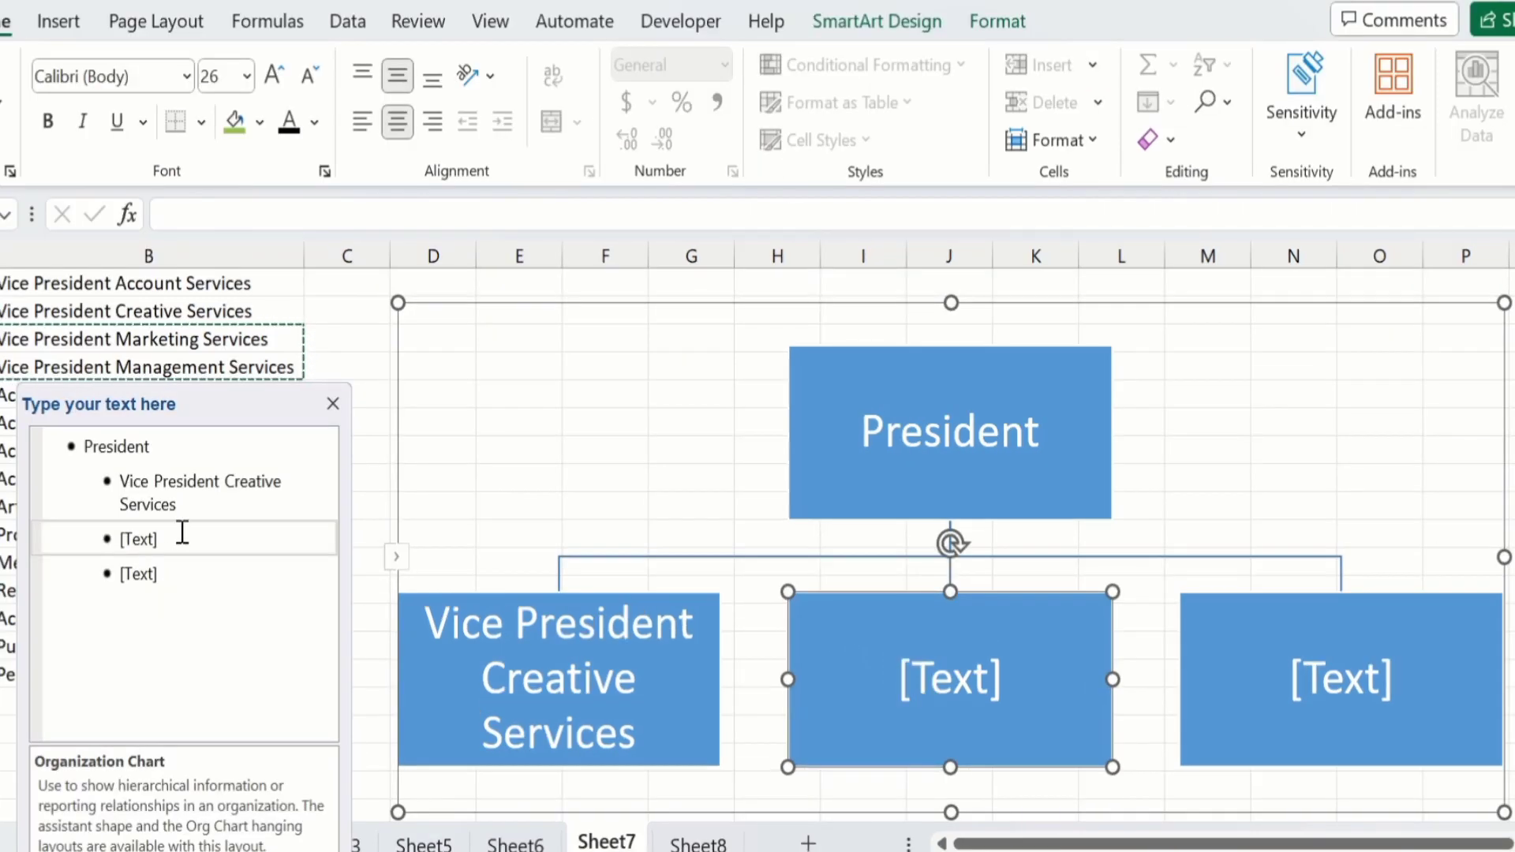
{"action": "left_click", "coordinate": [182, 533]}
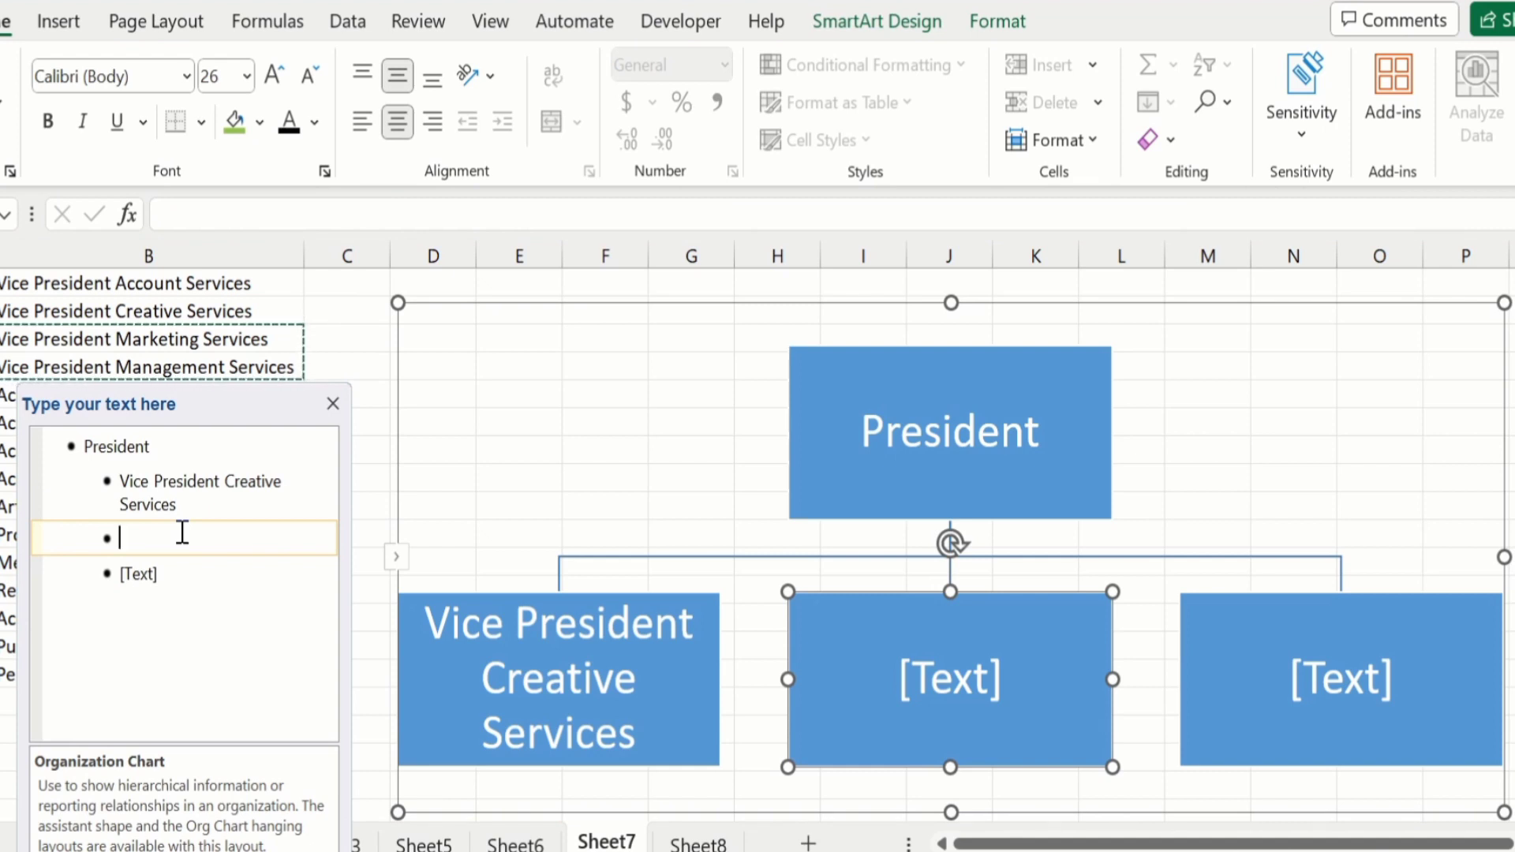
{"action": "key", "text": "ctrl+v"}
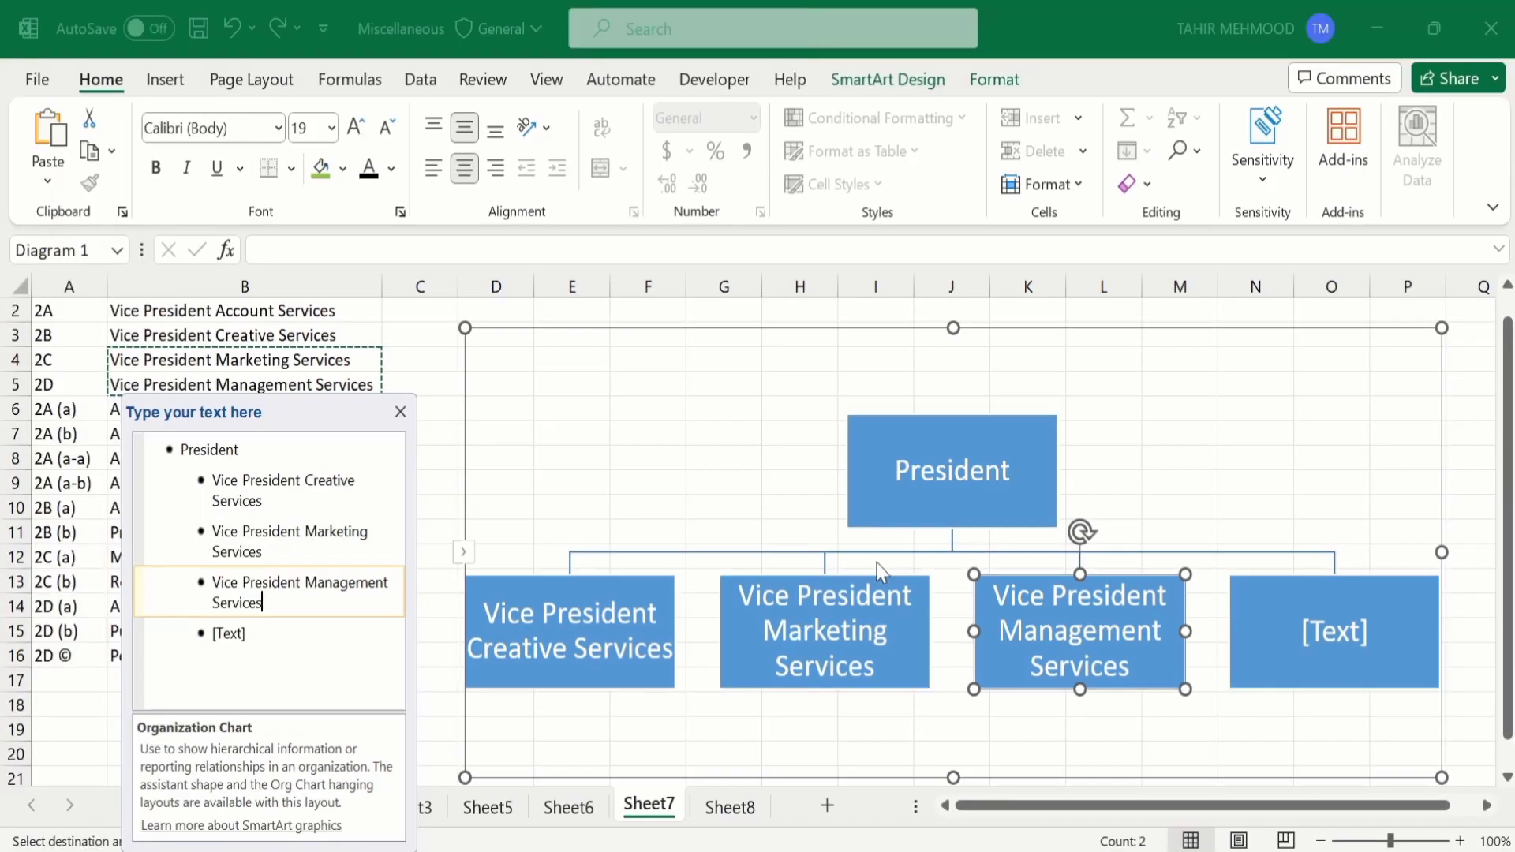
Delete the leftover placeholder box at the end of the vice president row.
{"action": "left_click", "coordinate": [1262, 601]}
{"action": "key", "text": "Delete"}
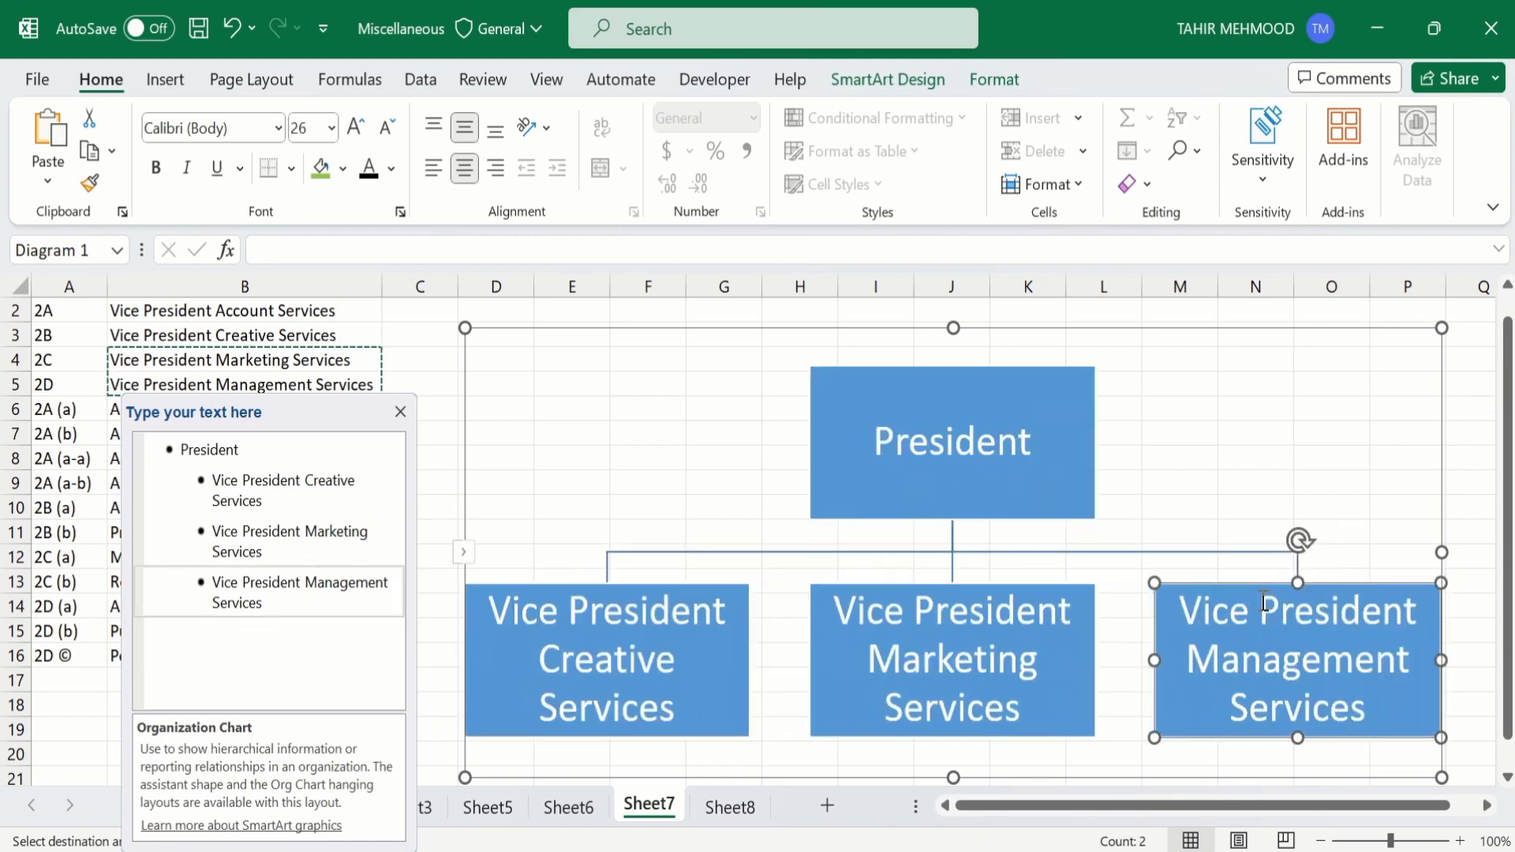
{"action": "left_click", "coordinate": [432, 482]}
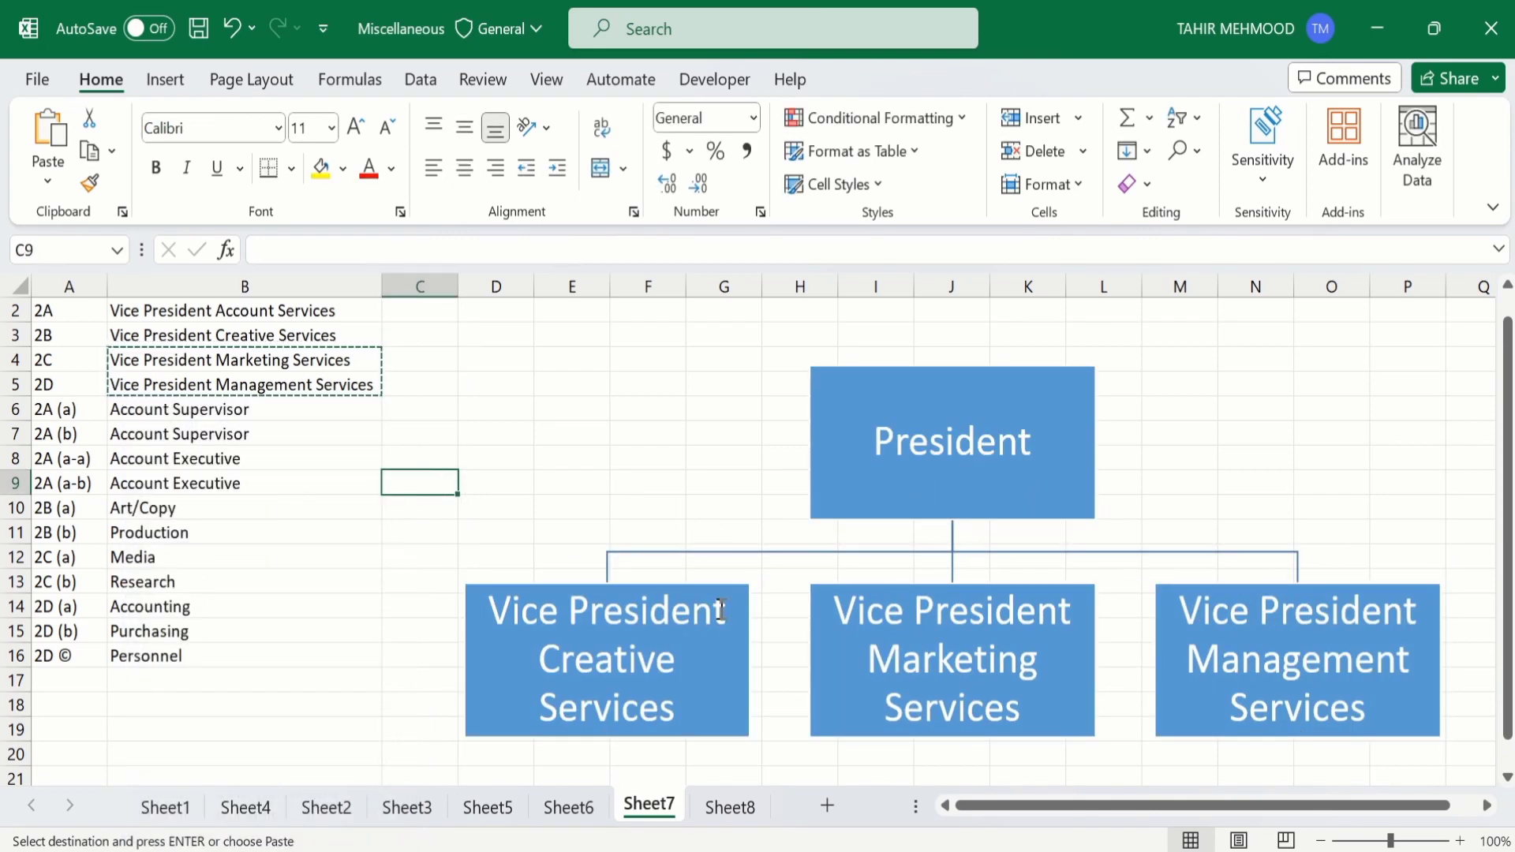
Add a shape before the Vice President Creative Services box.
{"action": "left_click", "coordinate": [723, 664]}
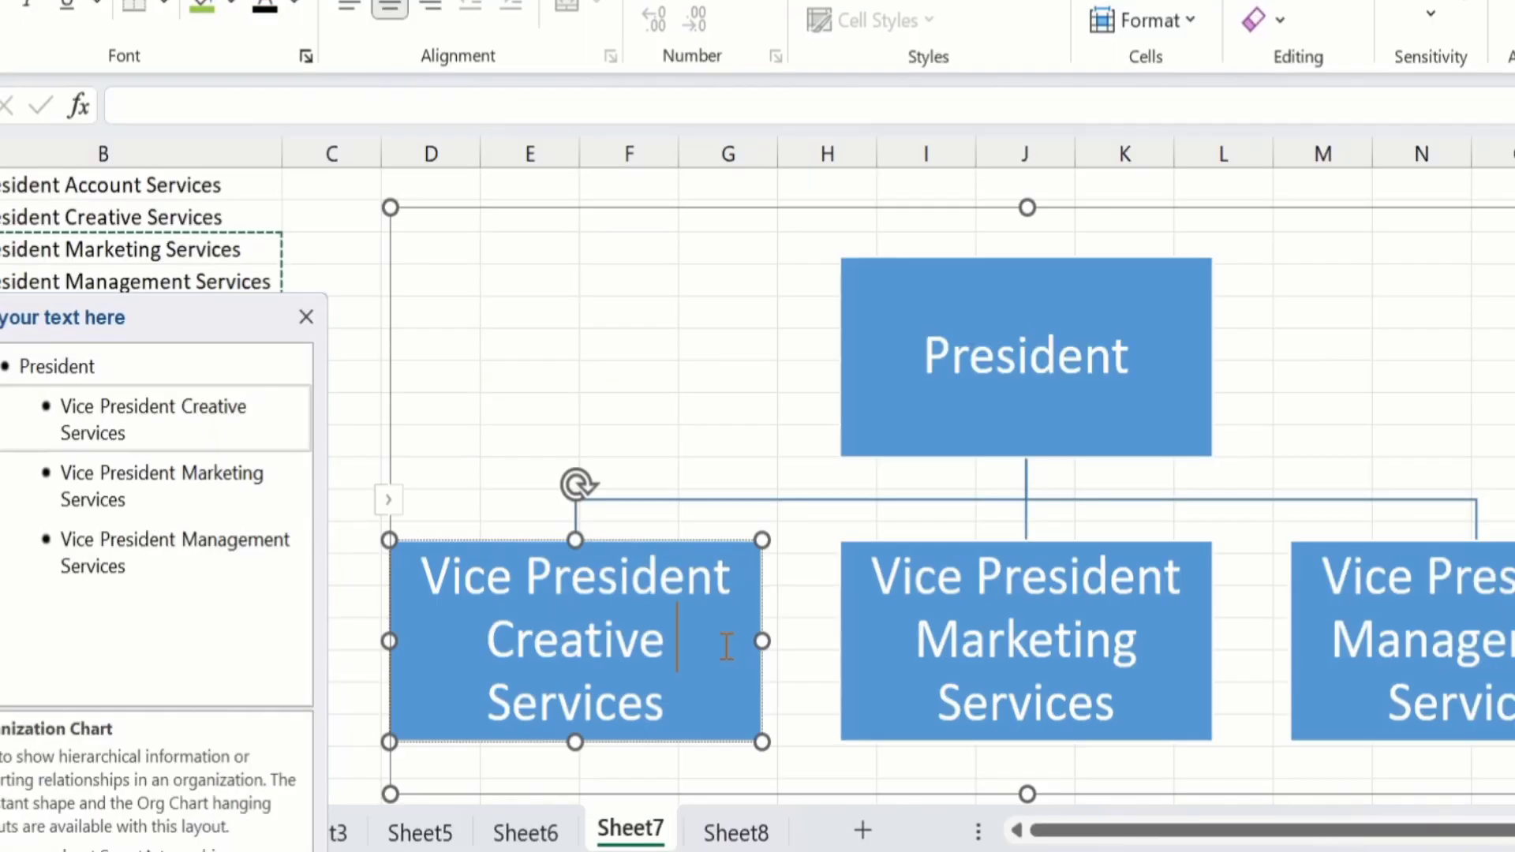
{"action": "left_click", "coordinate": [738, 561]}
{"action": "right_click", "coordinate": [738, 560]}
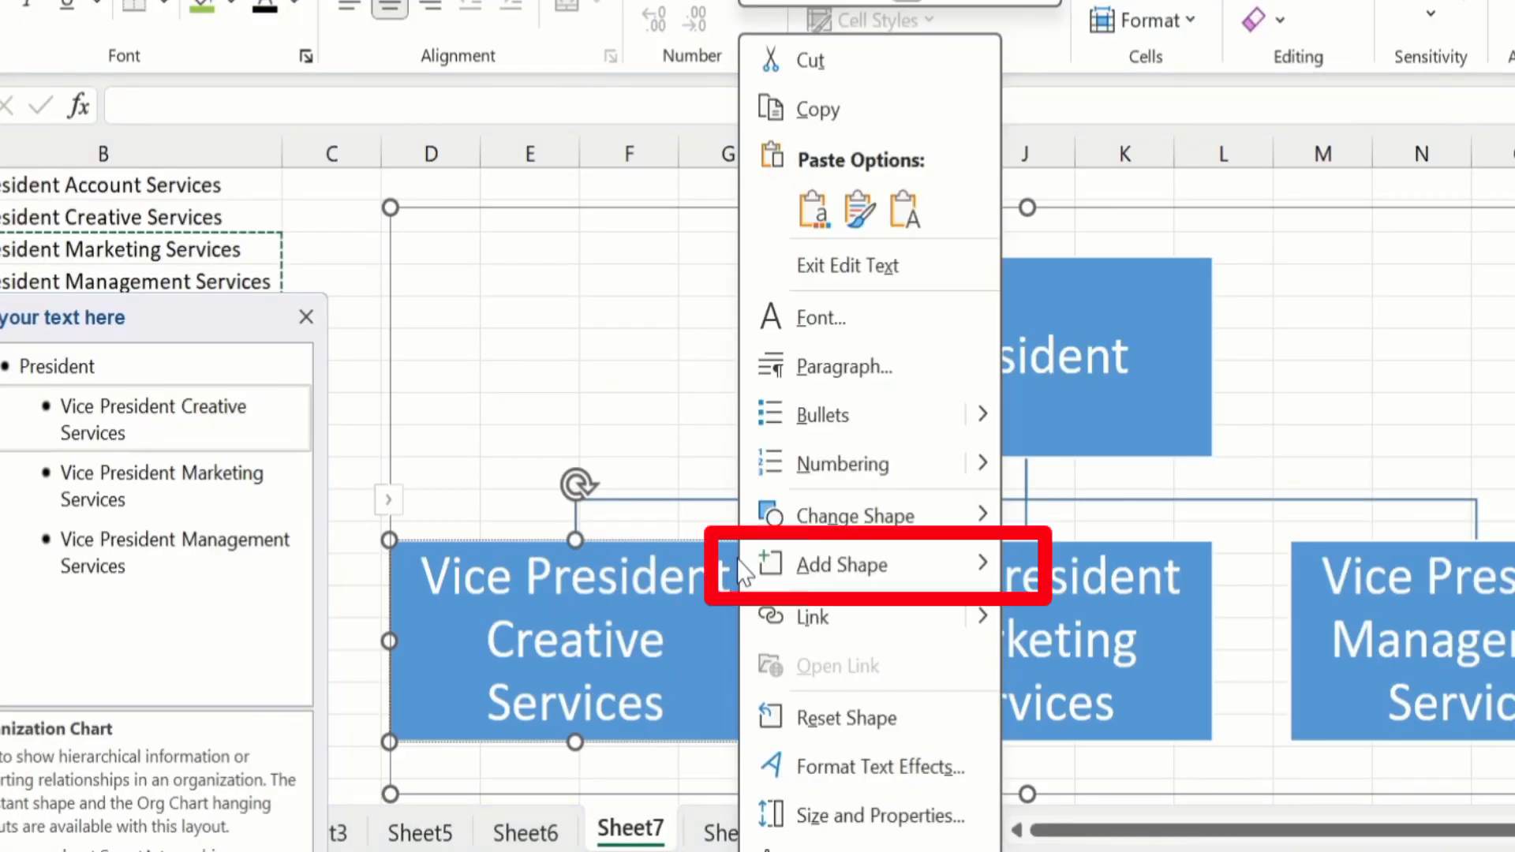
{"action": "mouse_move", "coordinate": [839, 567]}
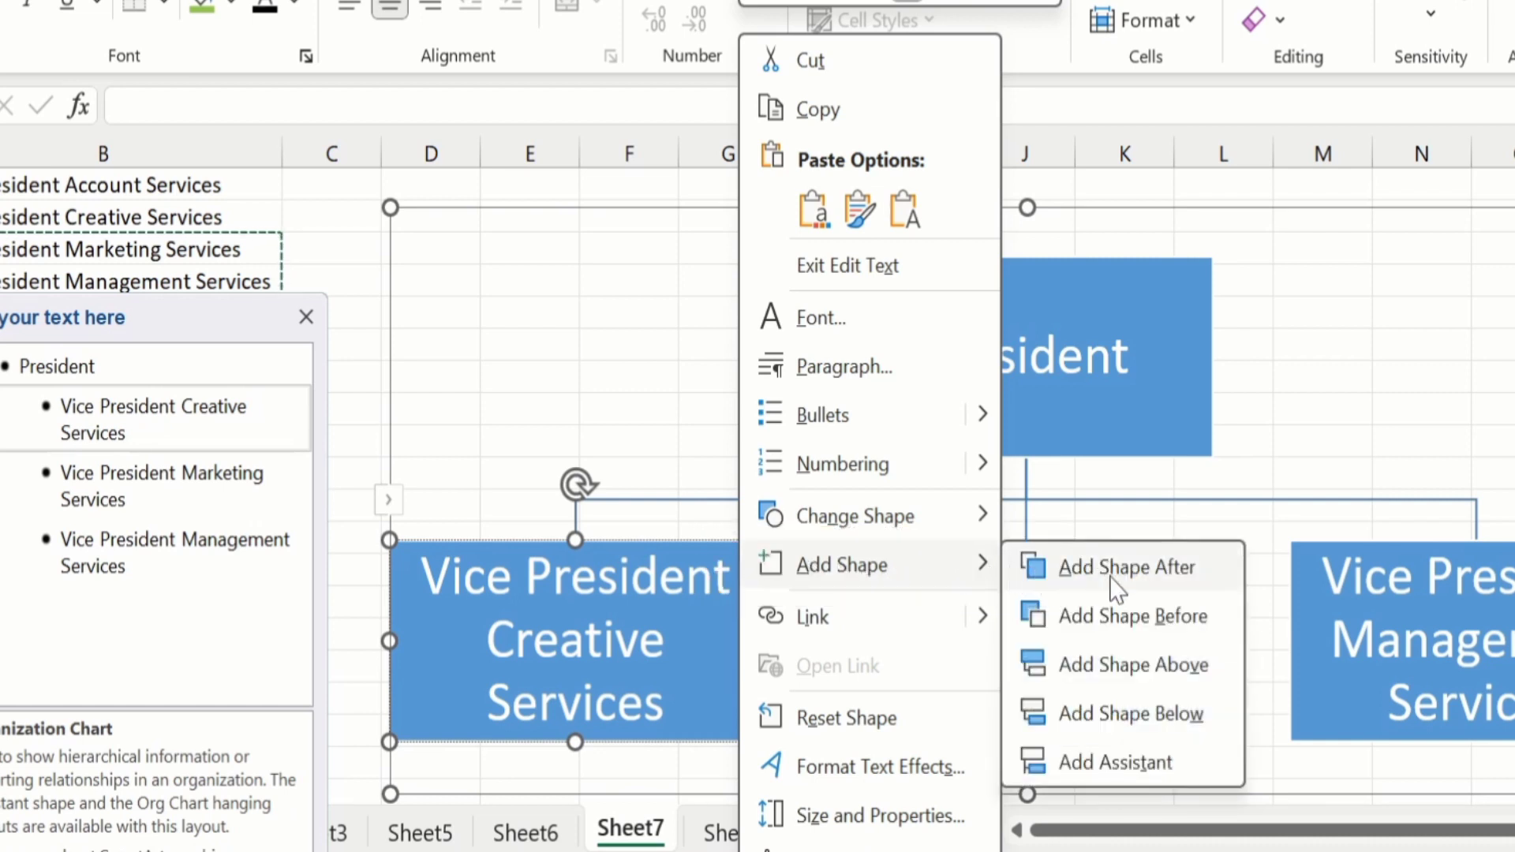
{"action": "left_click", "coordinate": [1085, 620]}
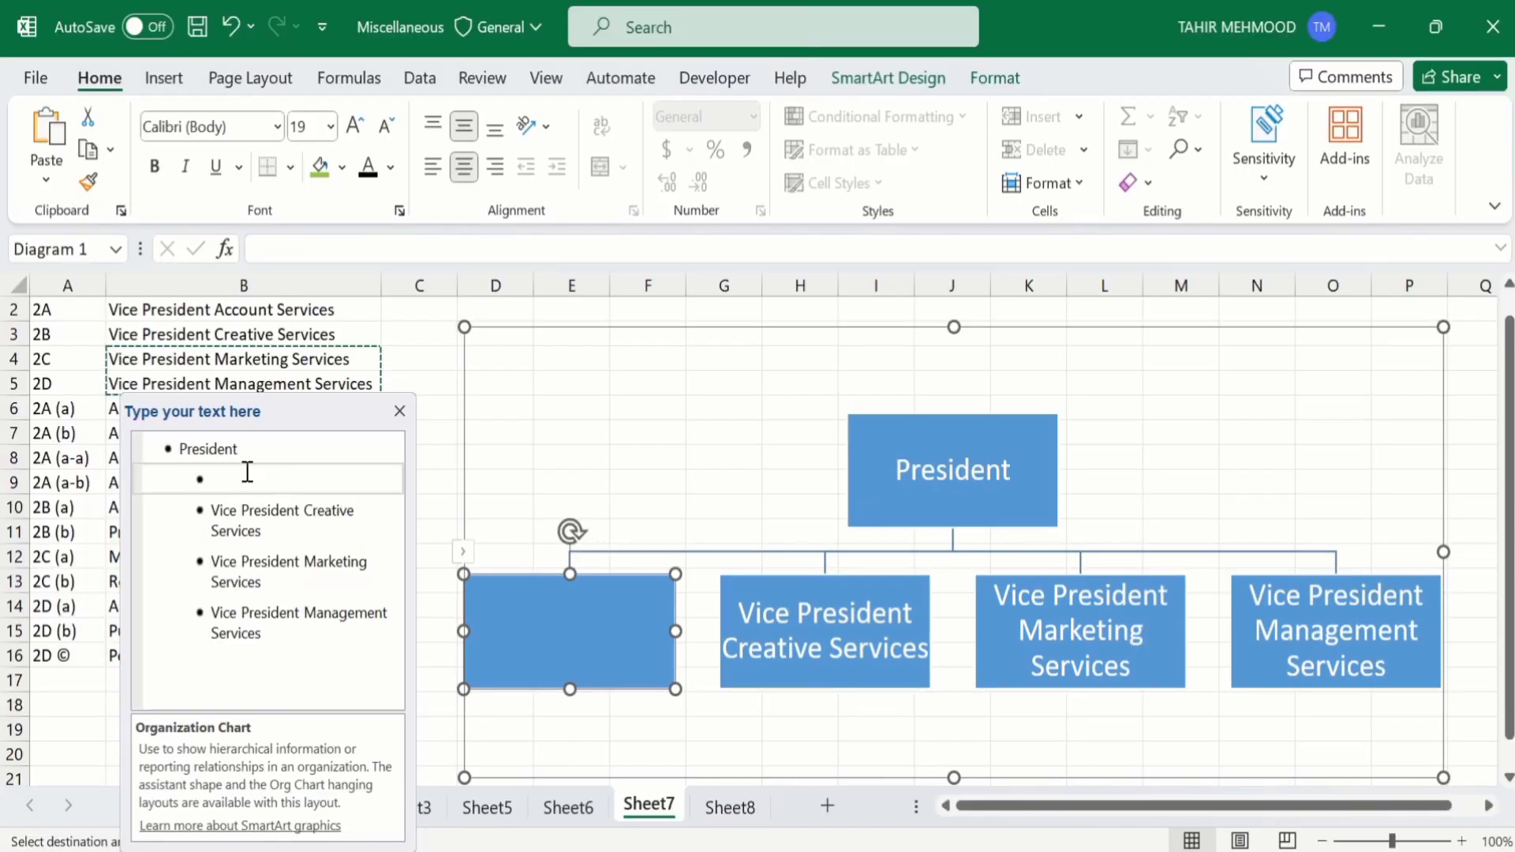
Copy Vice President Account Services from B2 into the empty first box of the vice president row.
{"action": "left_click", "coordinate": [244, 309]}
{"action": "right_click", "coordinate": [244, 309]}
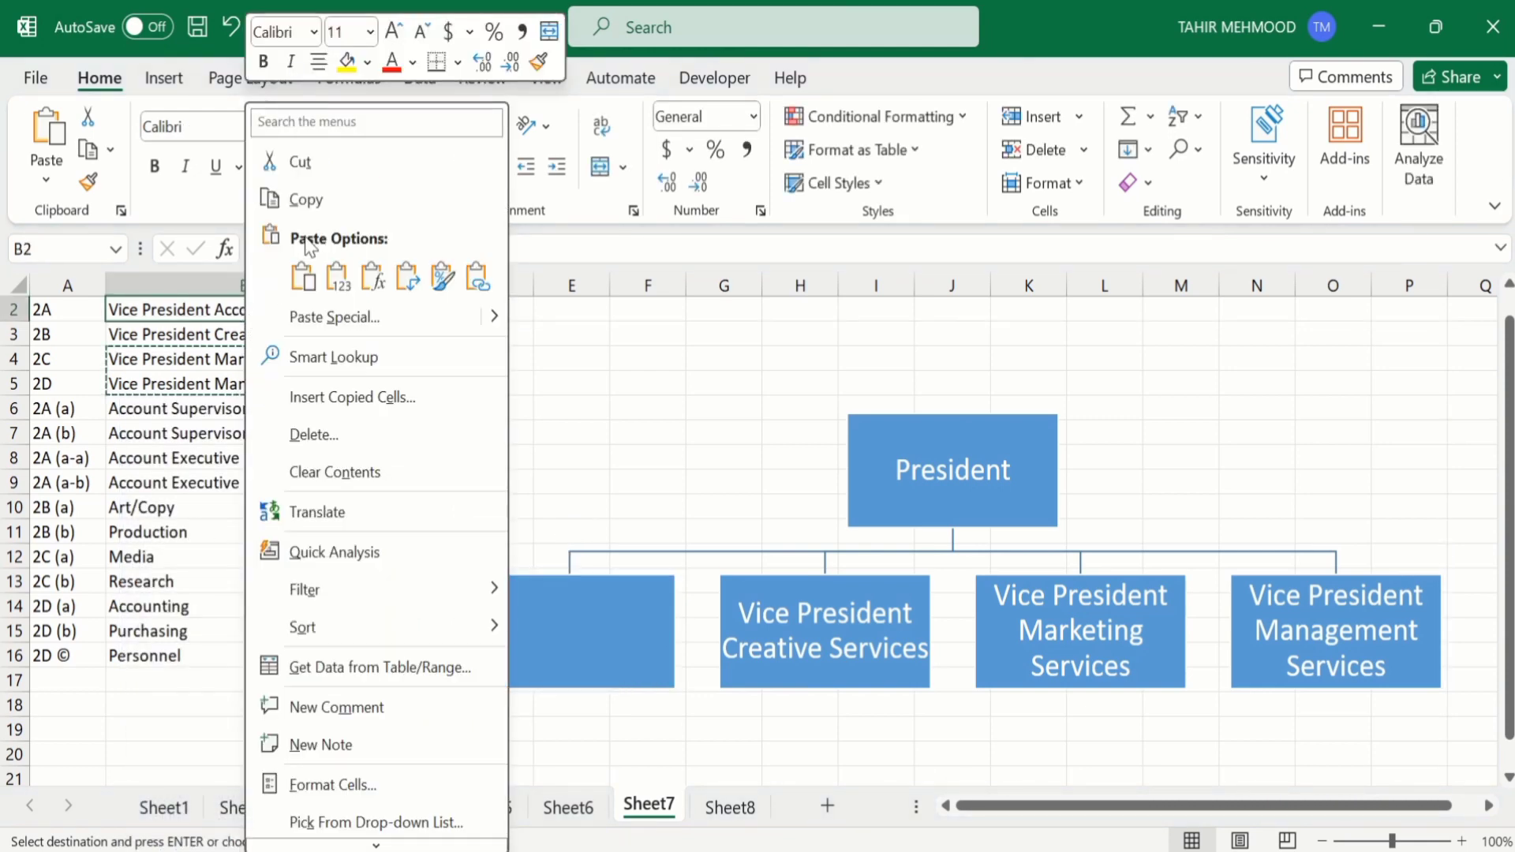
{"action": "left_click", "coordinate": [332, 197]}
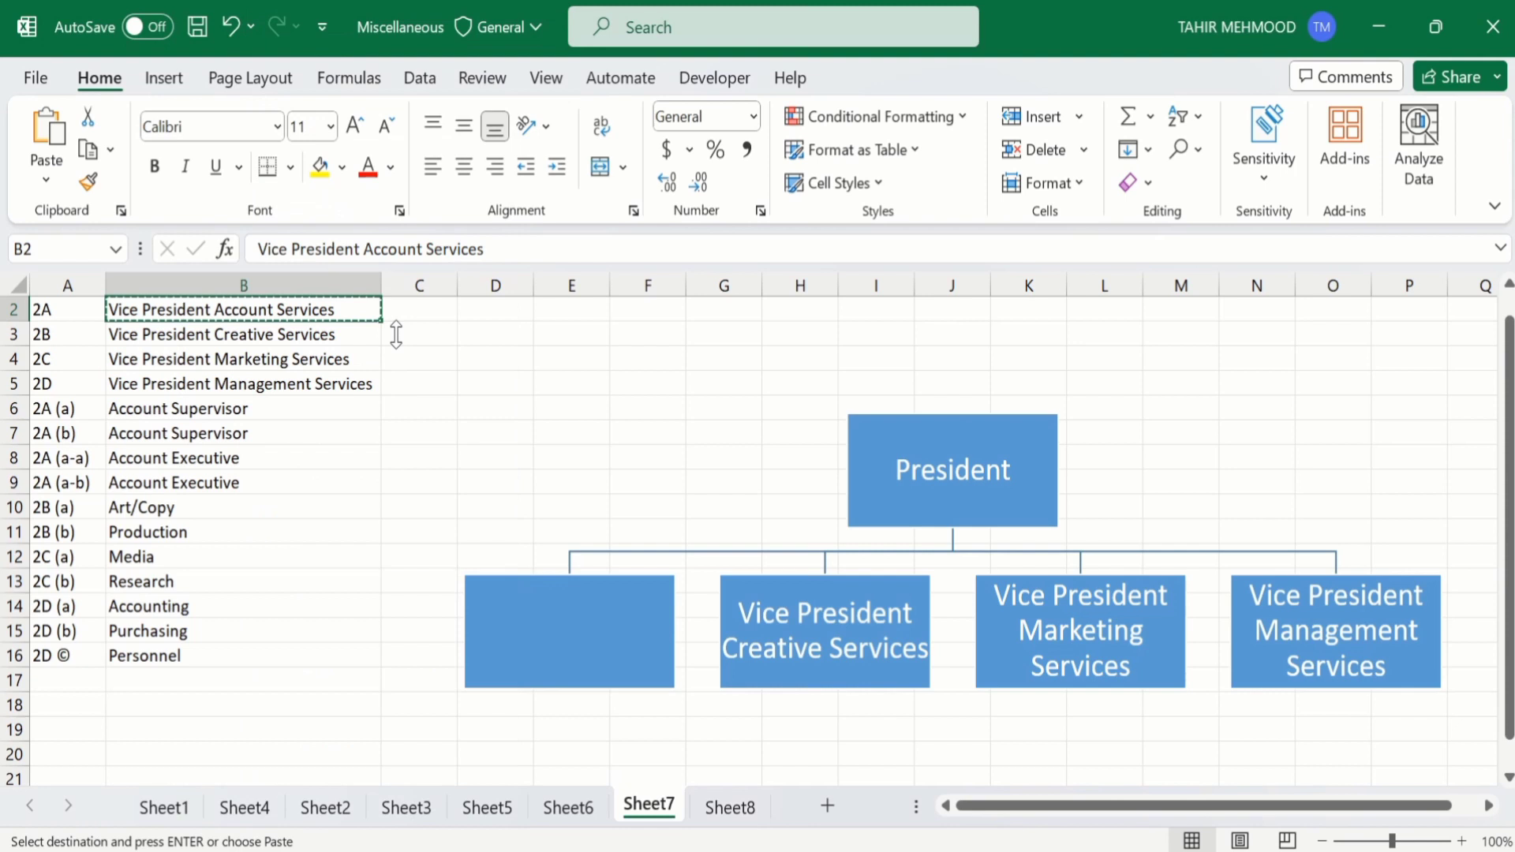
{"action": "left_click", "coordinate": [529, 618]}
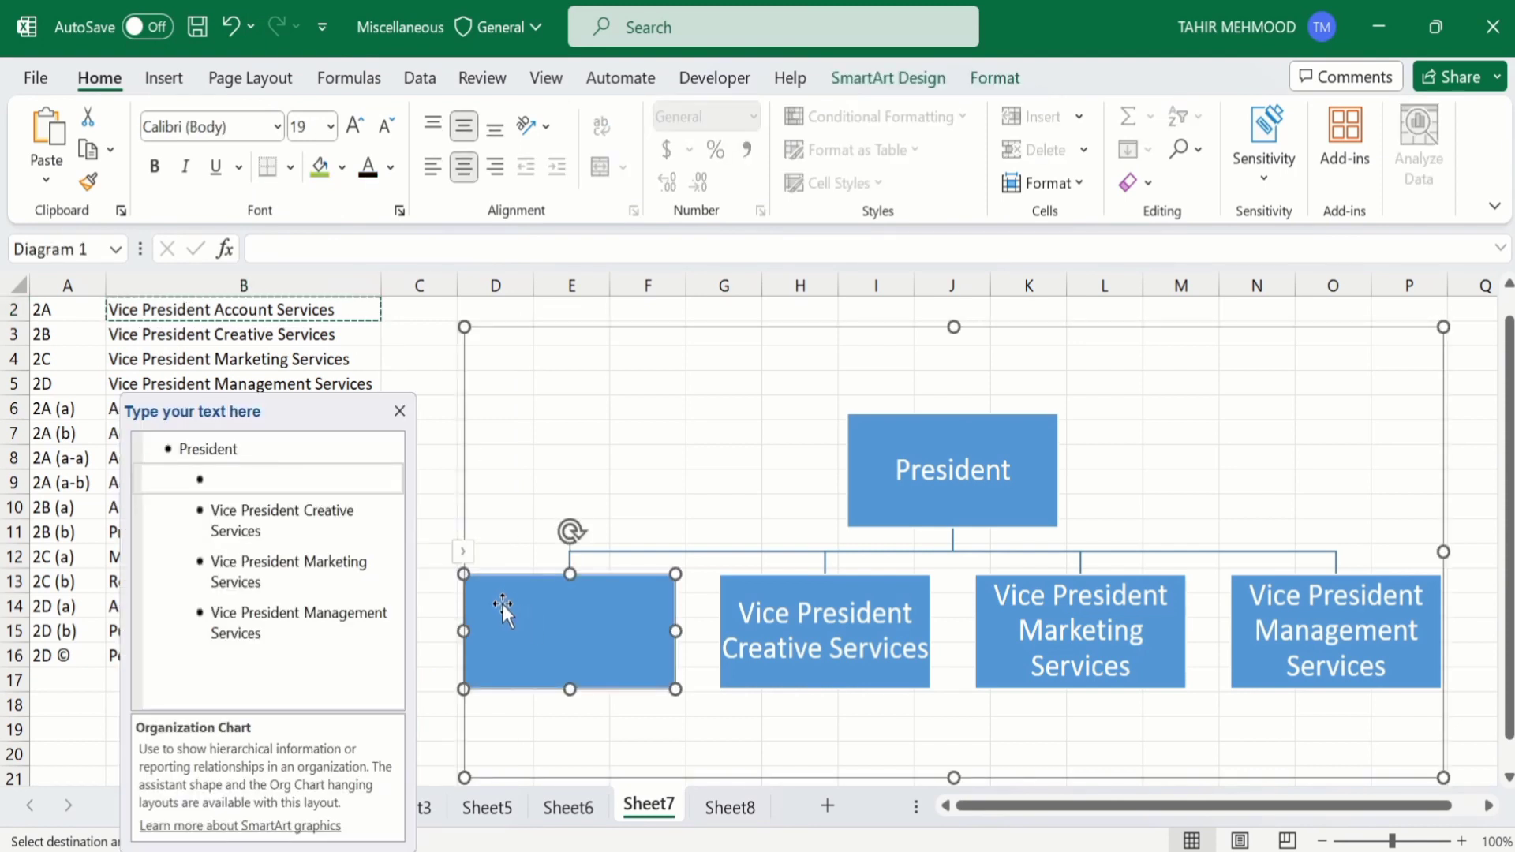
{"action": "left_click", "coordinate": [217, 476]}
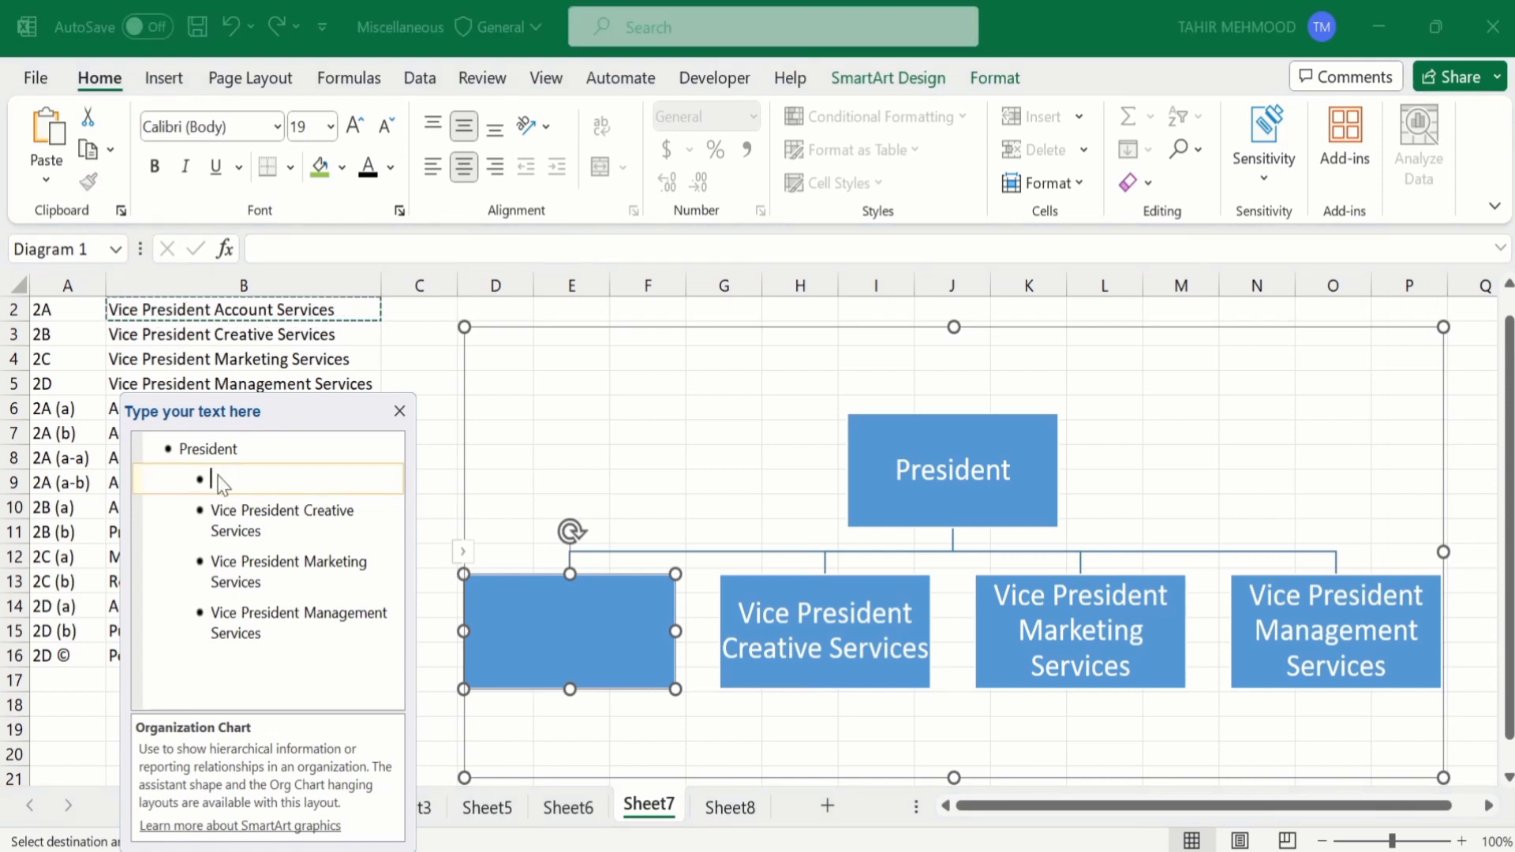
{"action": "key", "text": "ctrl+v"}
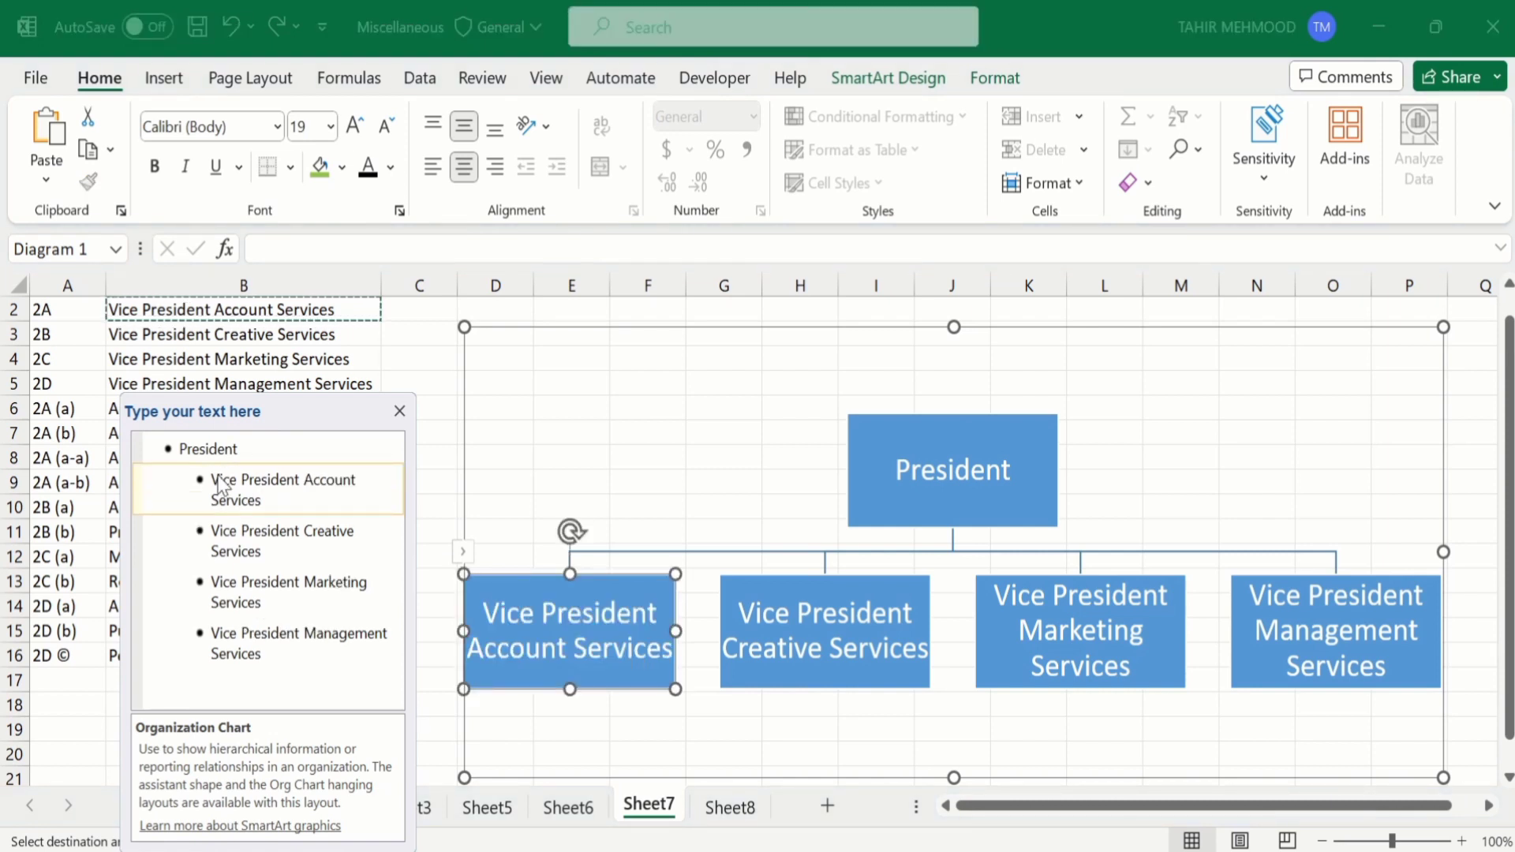
Check the finished chart on Sheet6, and add two shapes below the Vice President Account Services box on Sheet7.
{"action": "left_click", "coordinate": [568, 807]}
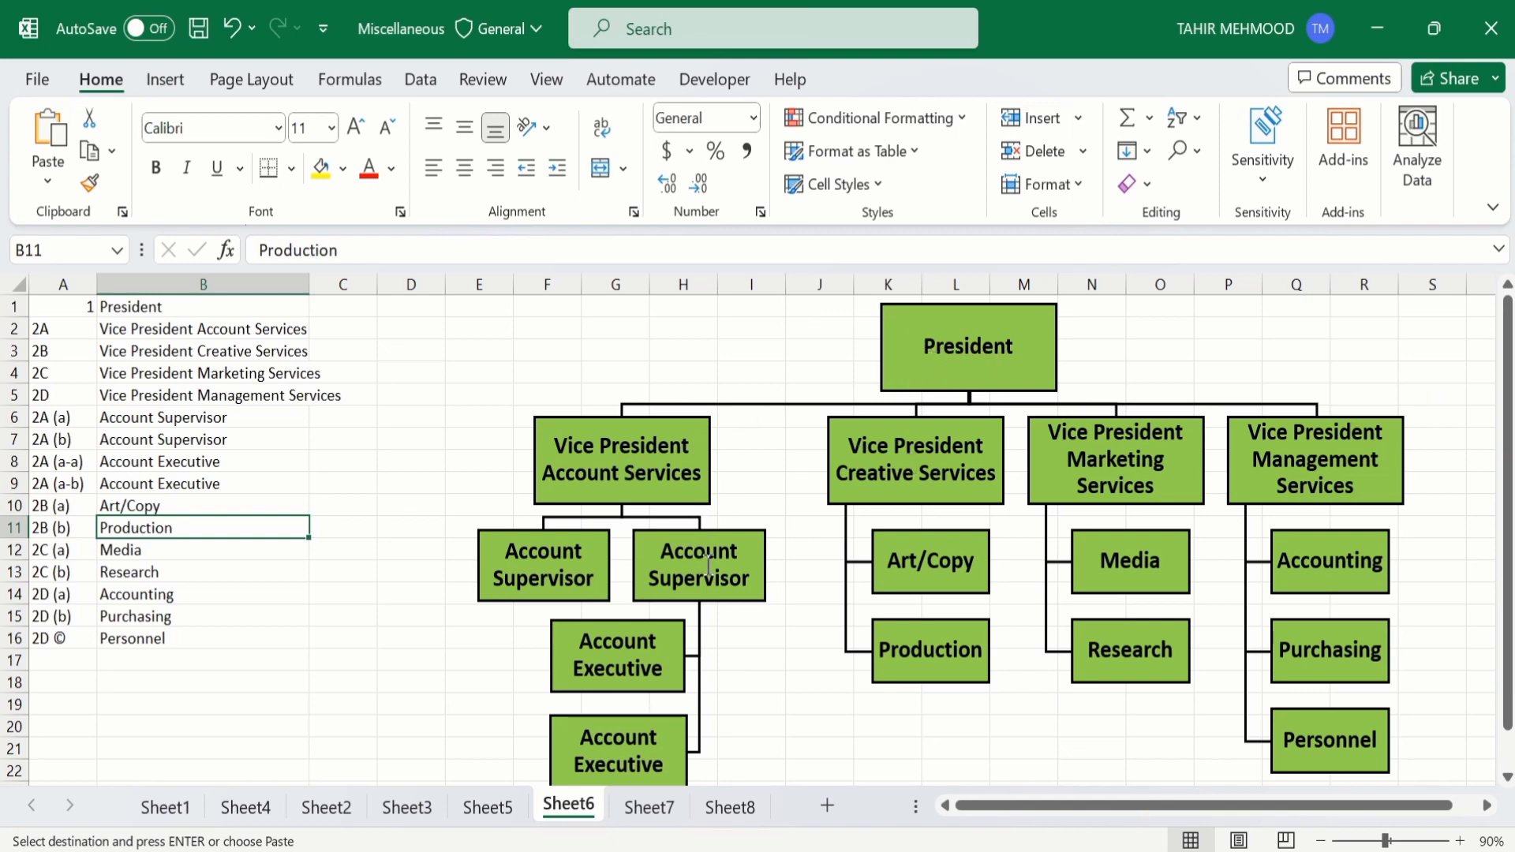
{"action": "left_click", "coordinate": [648, 807]}
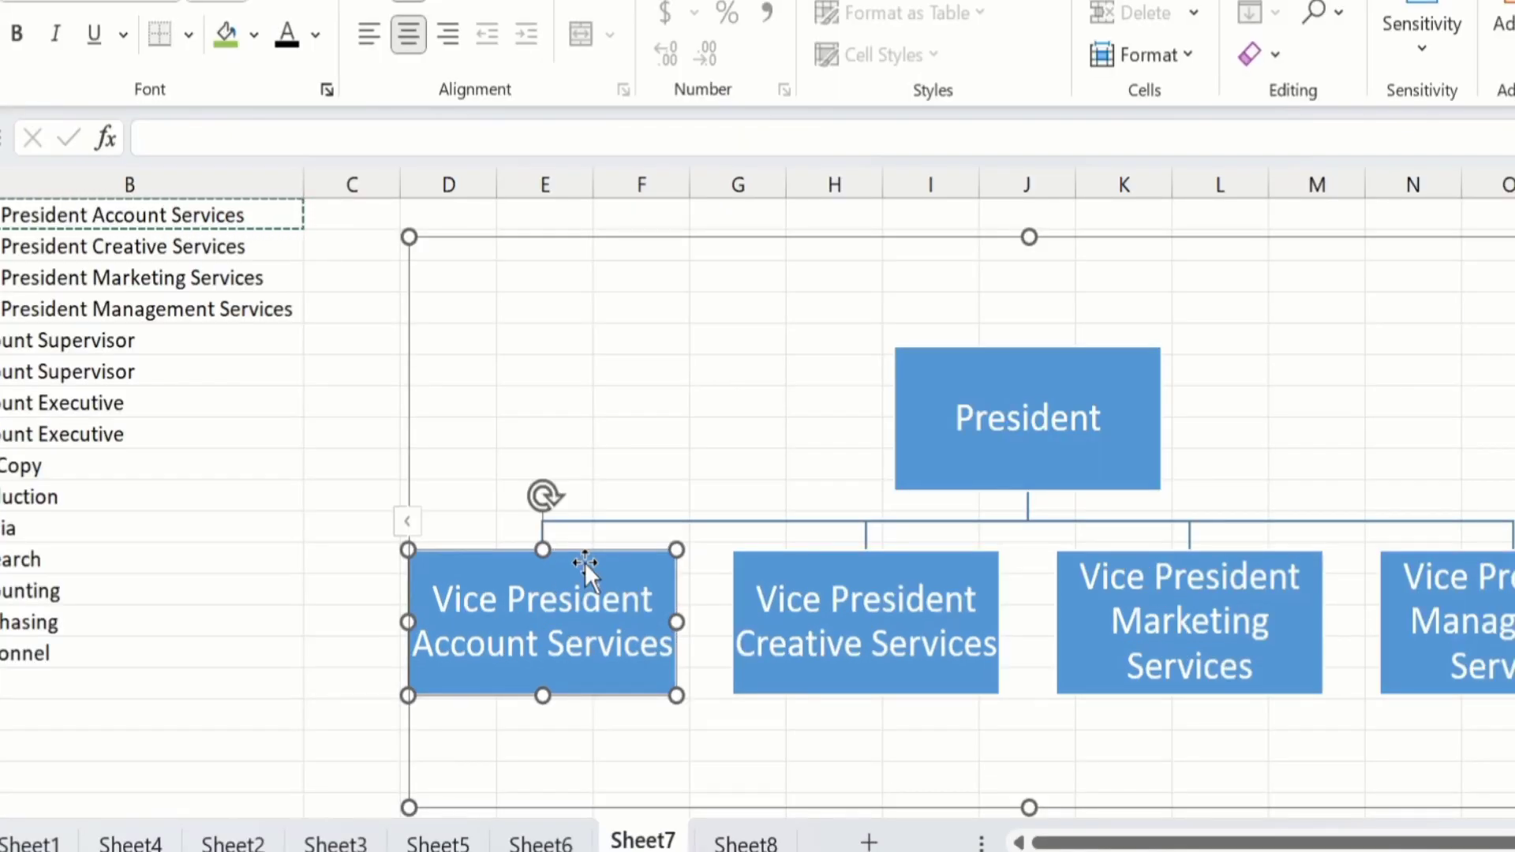
{"action": "right_click", "coordinate": [585, 562]}
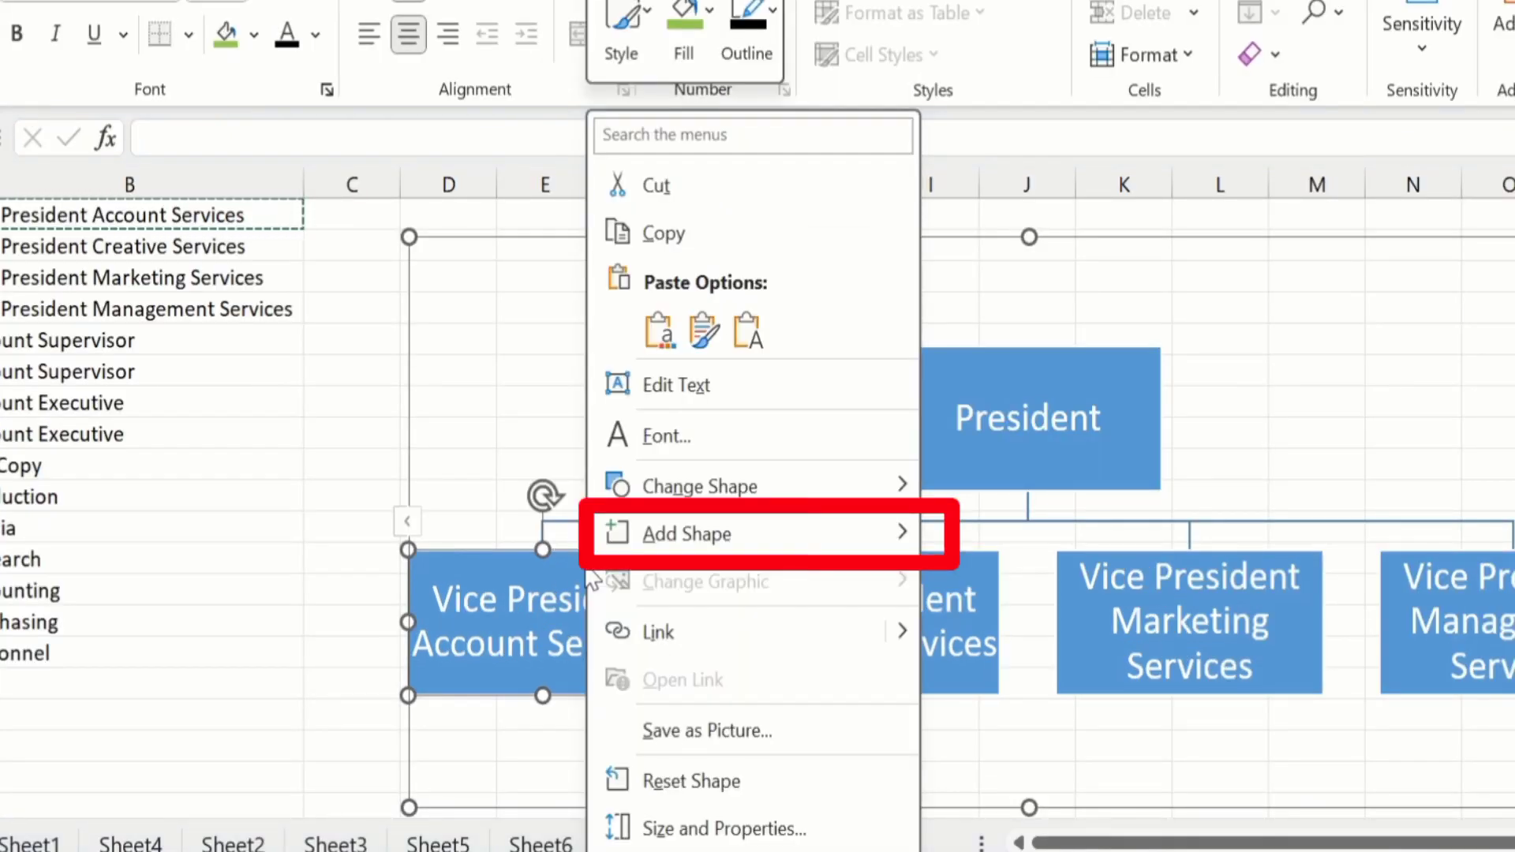
{"action": "mouse_move", "coordinate": [711, 534]}
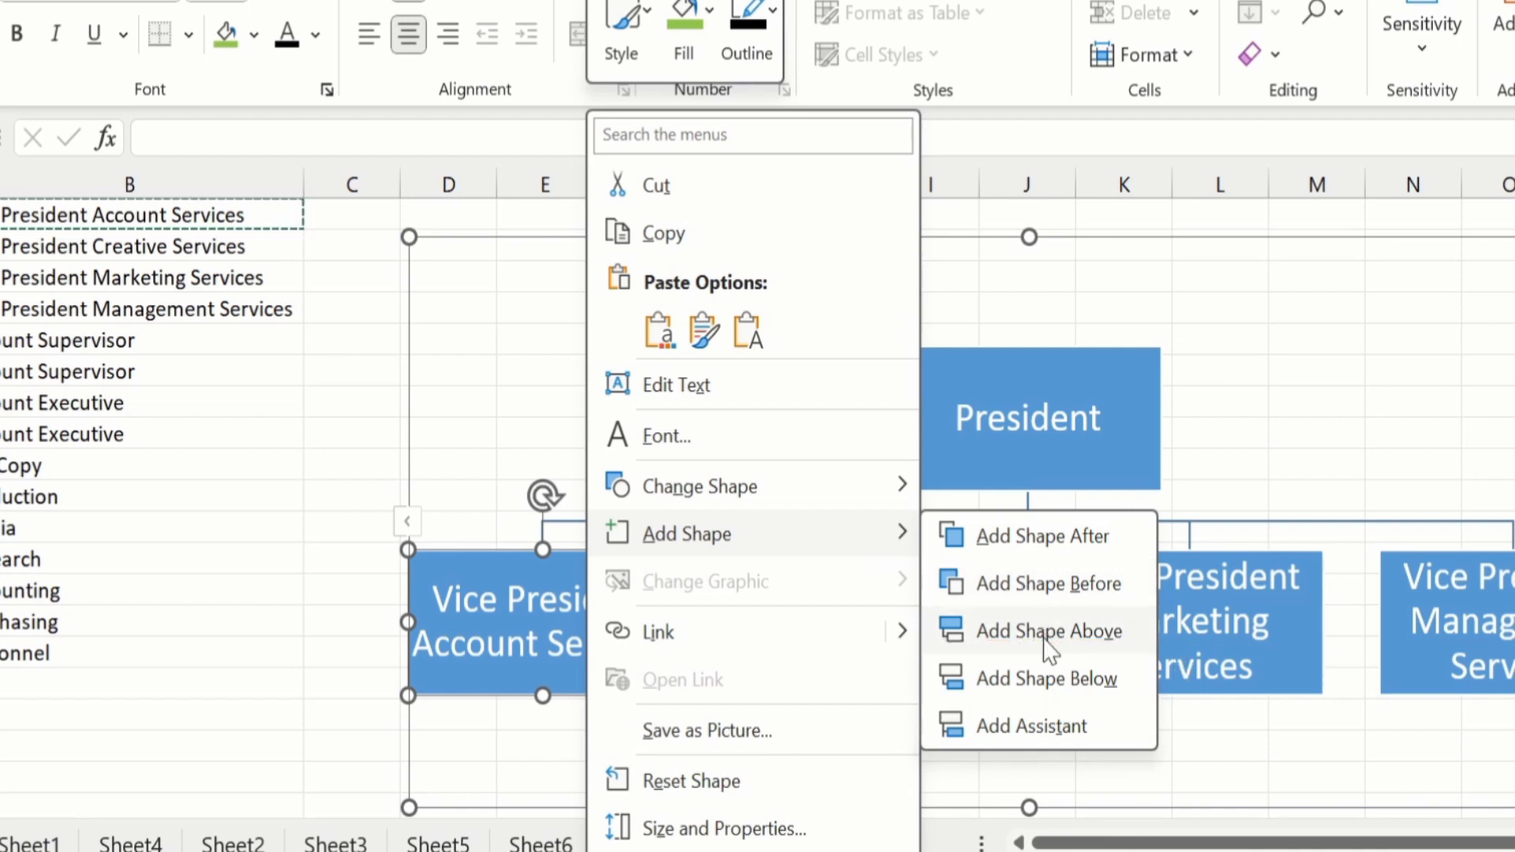
{"action": "left_click", "coordinate": [1049, 679]}
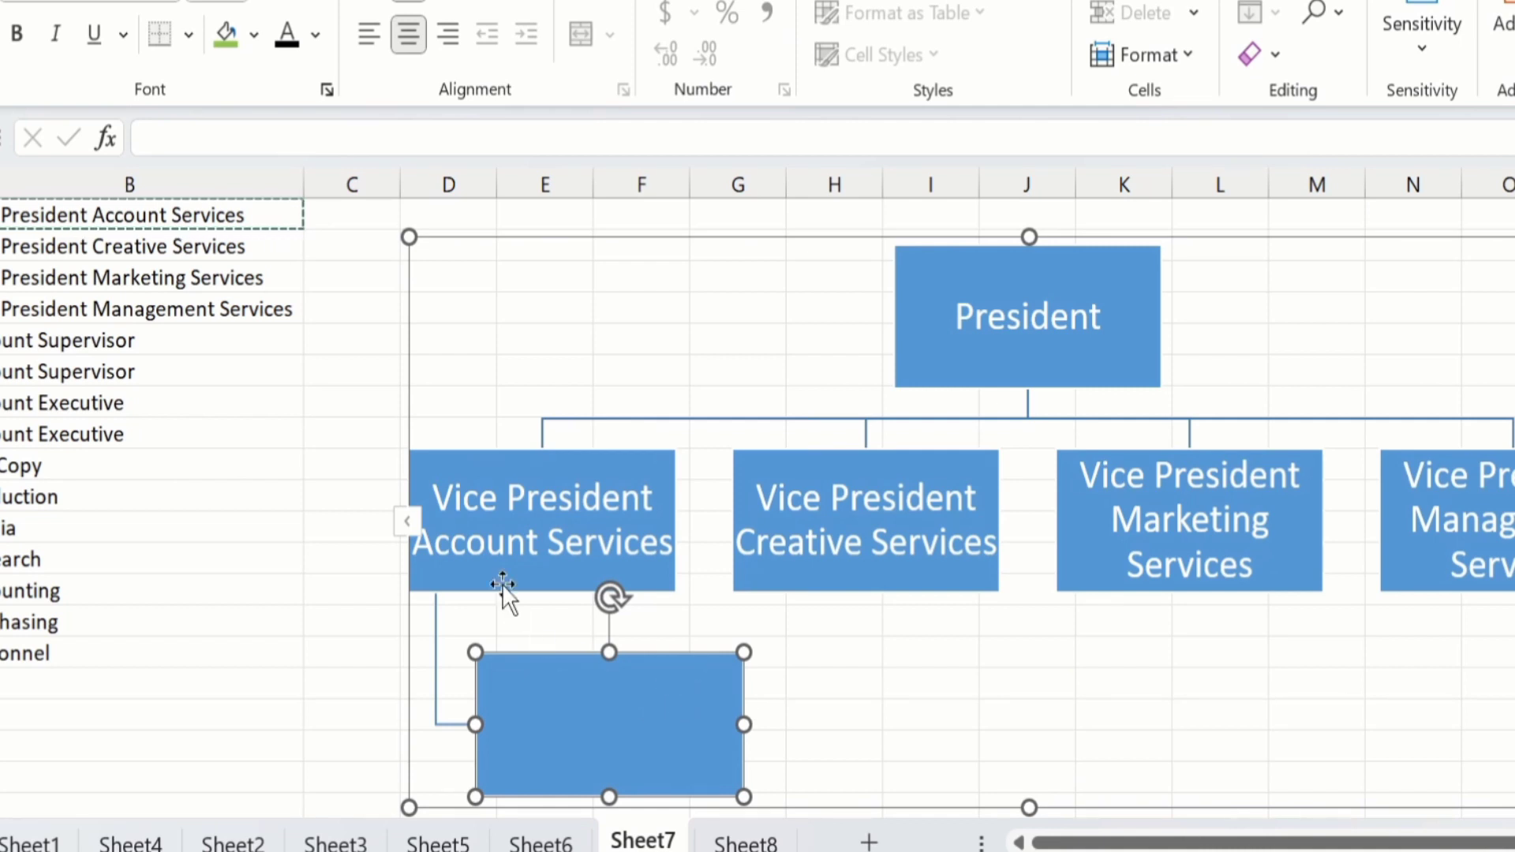
{"action": "left_click", "coordinate": [617, 461]}
{"action": "right_click", "coordinate": [618, 461]}
{"action": "mouse_move", "coordinate": [719, 533]}
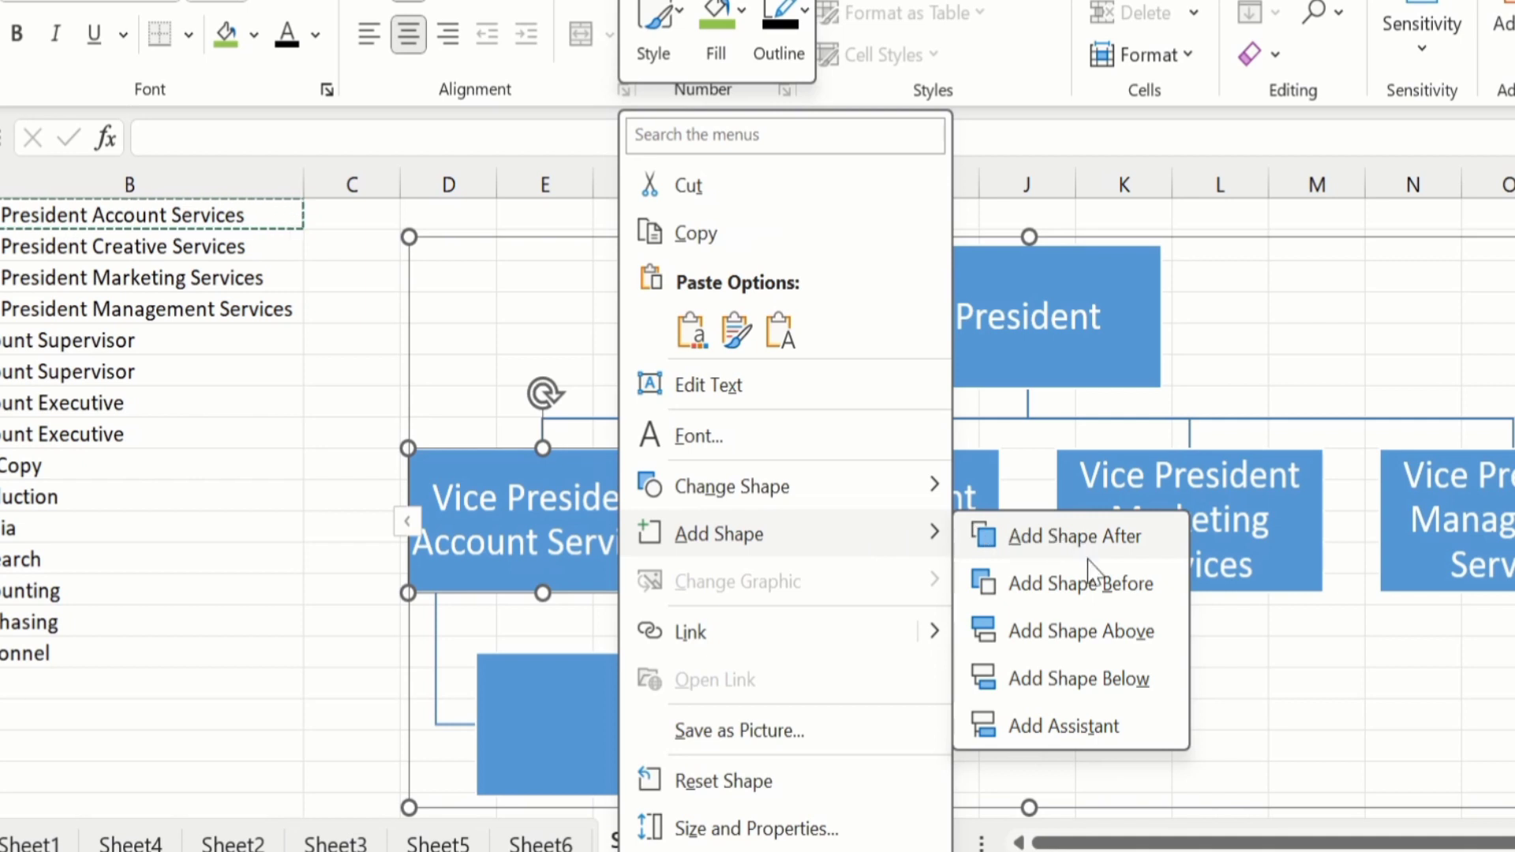
{"action": "left_click", "coordinate": [1080, 678]}
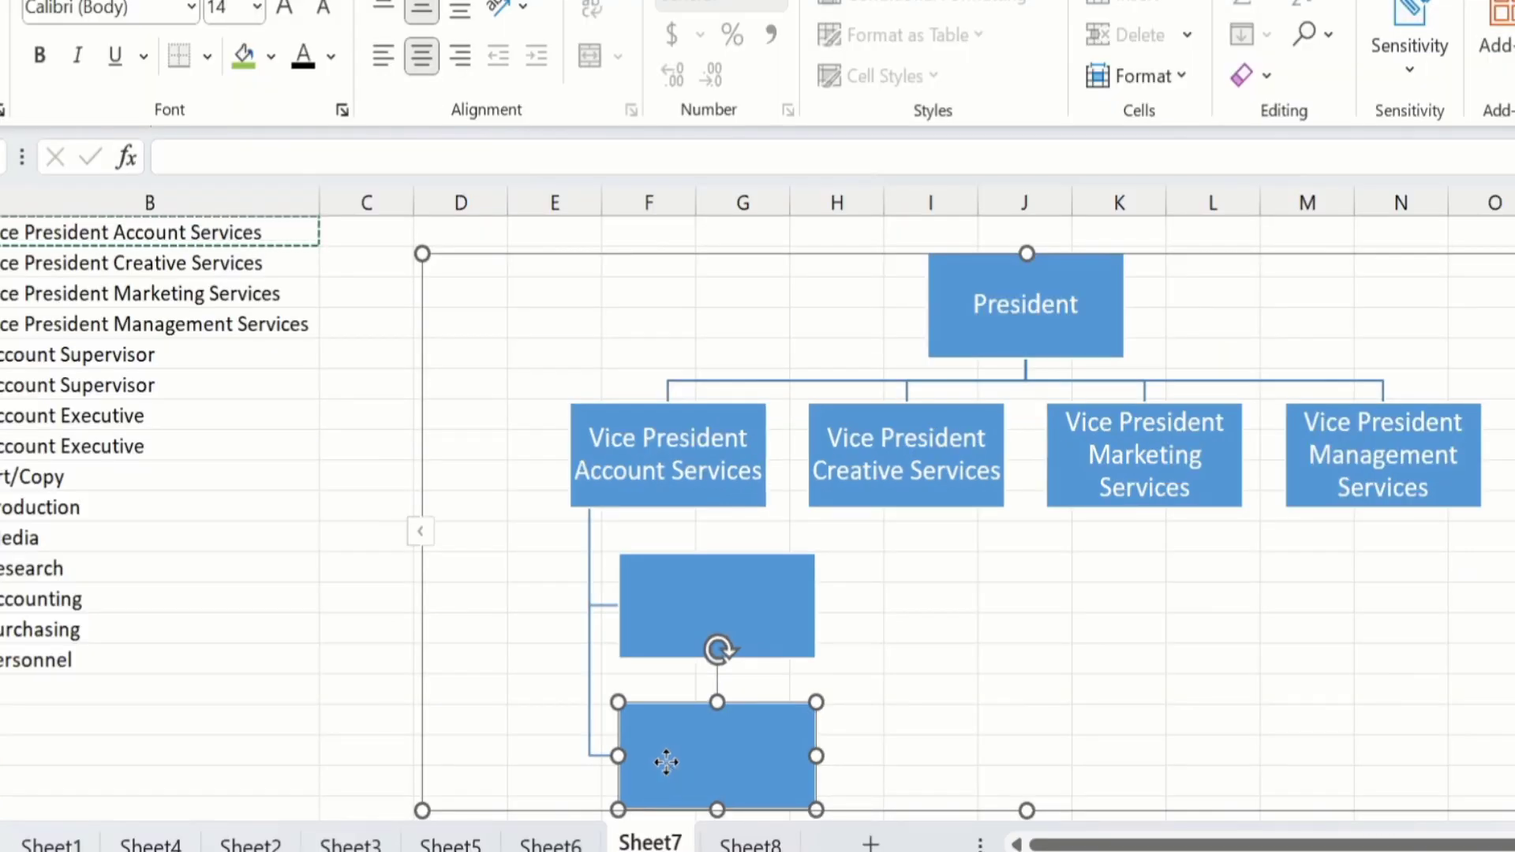
Add two shapes below the second Account Services subordinate box and two below the Vice President Creative Services box.
{"action": "right_click", "coordinate": [666, 762]}
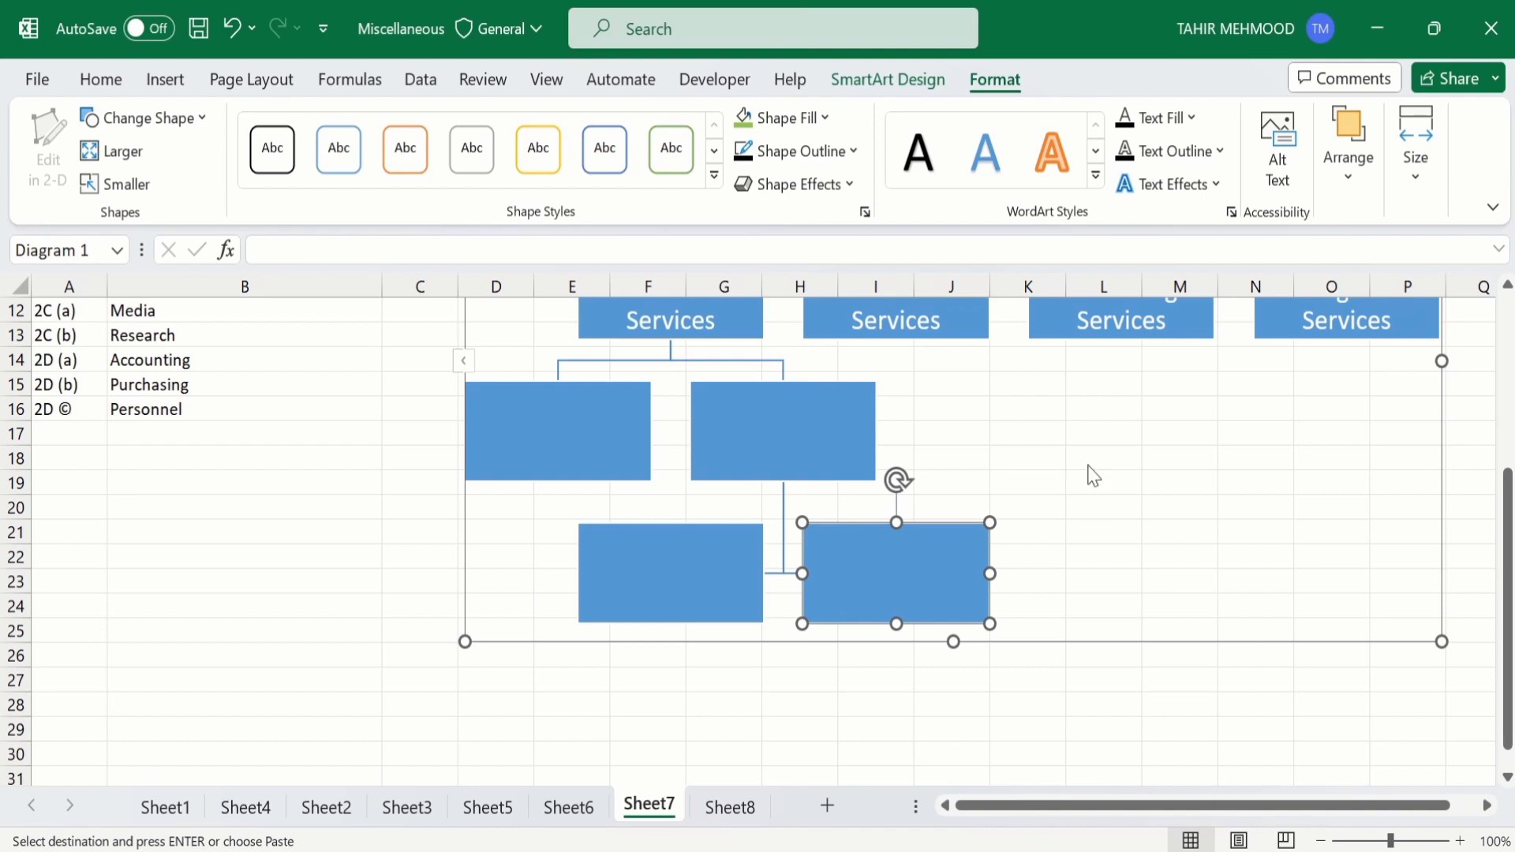
{"action": "left_click", "coordinate": [584, 809]}
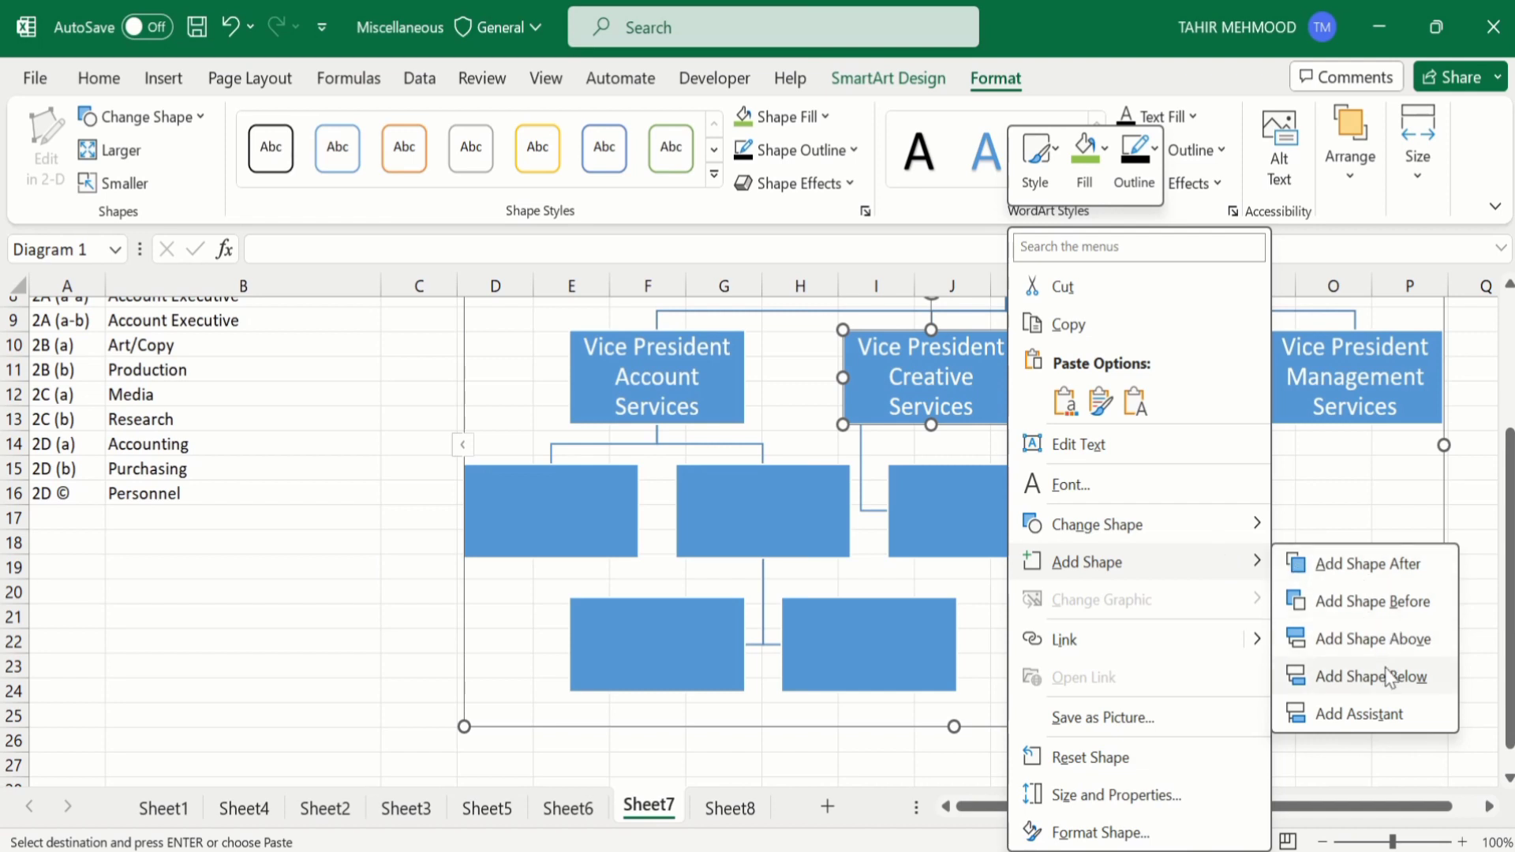
{"action": "left_click", "coordinate": [1384, 685]}
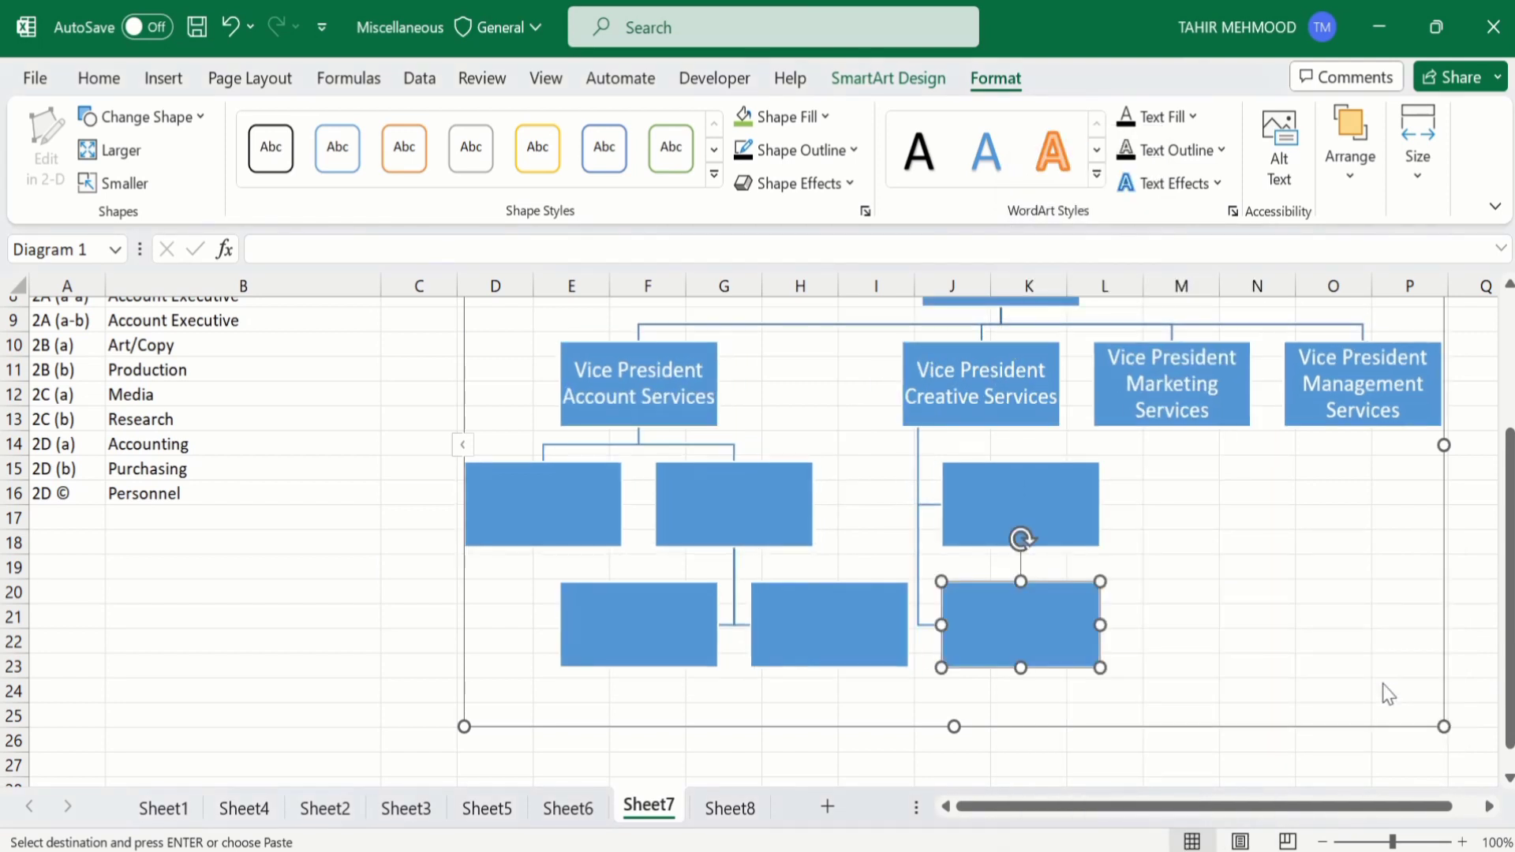
Add two shapes below the Vice President Marketing Services box.
{"action": "left_click", "coordinate": [1238, 378]}
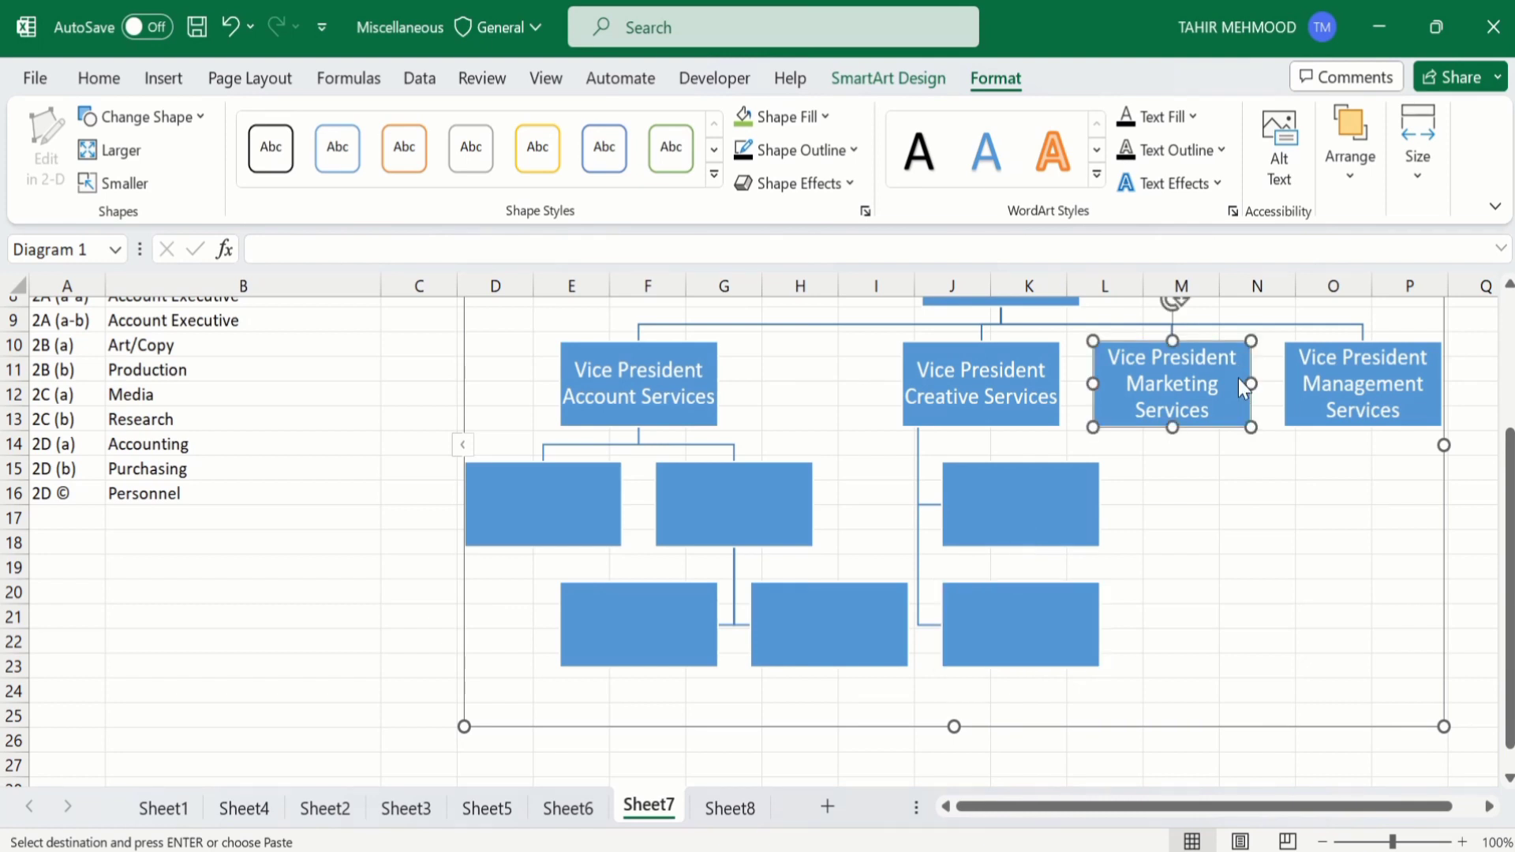
{"action": "right_click", "coordinate": [1239, 378]}
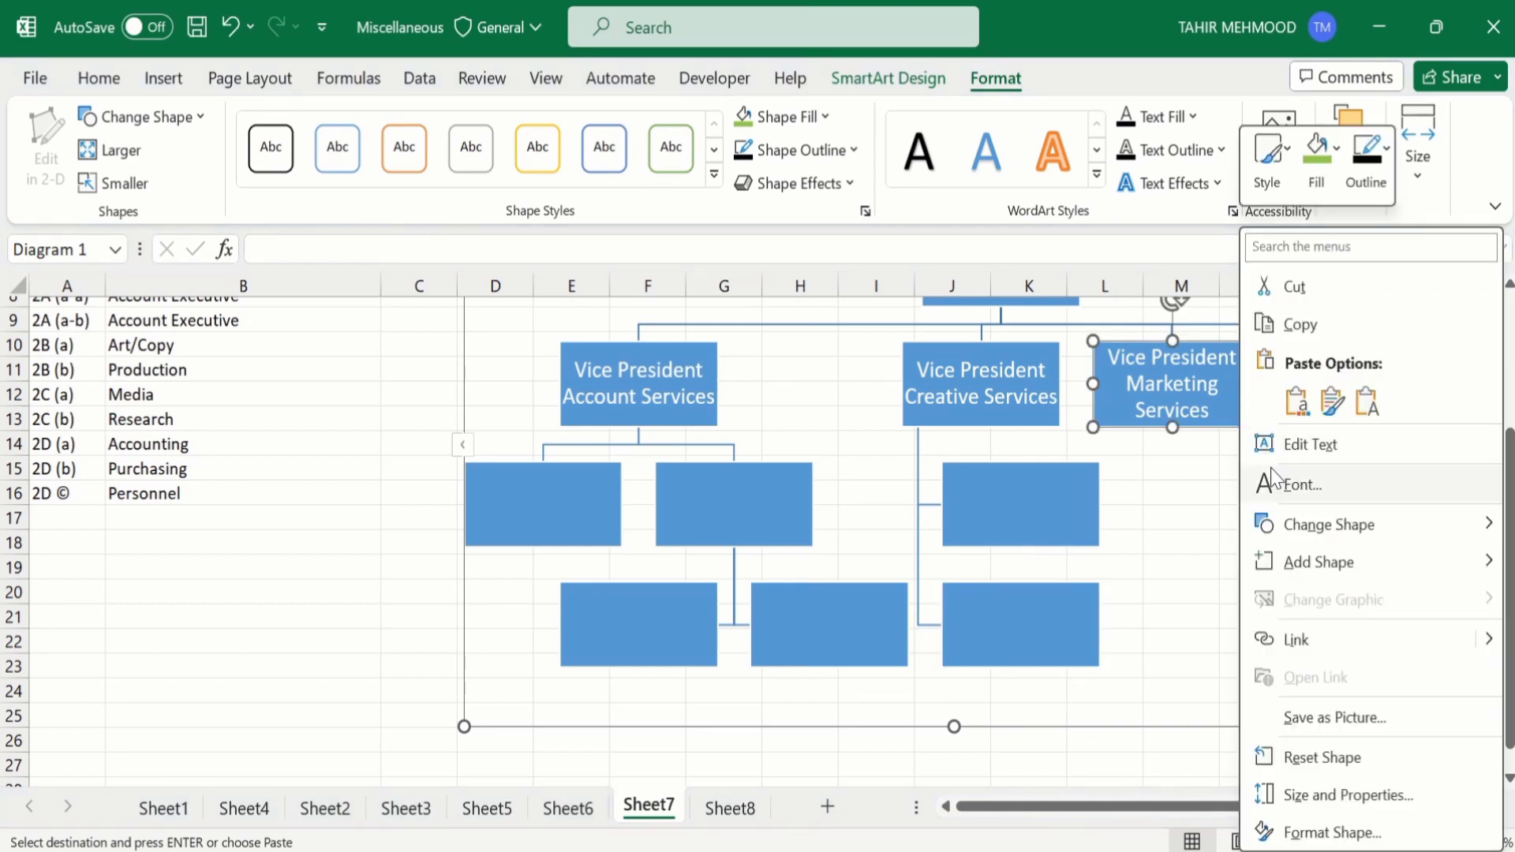
{"action": "mouse_move", "coordinate": [1326, 566]}
{"action": "left_click", "coordinate": [1153, 677]}
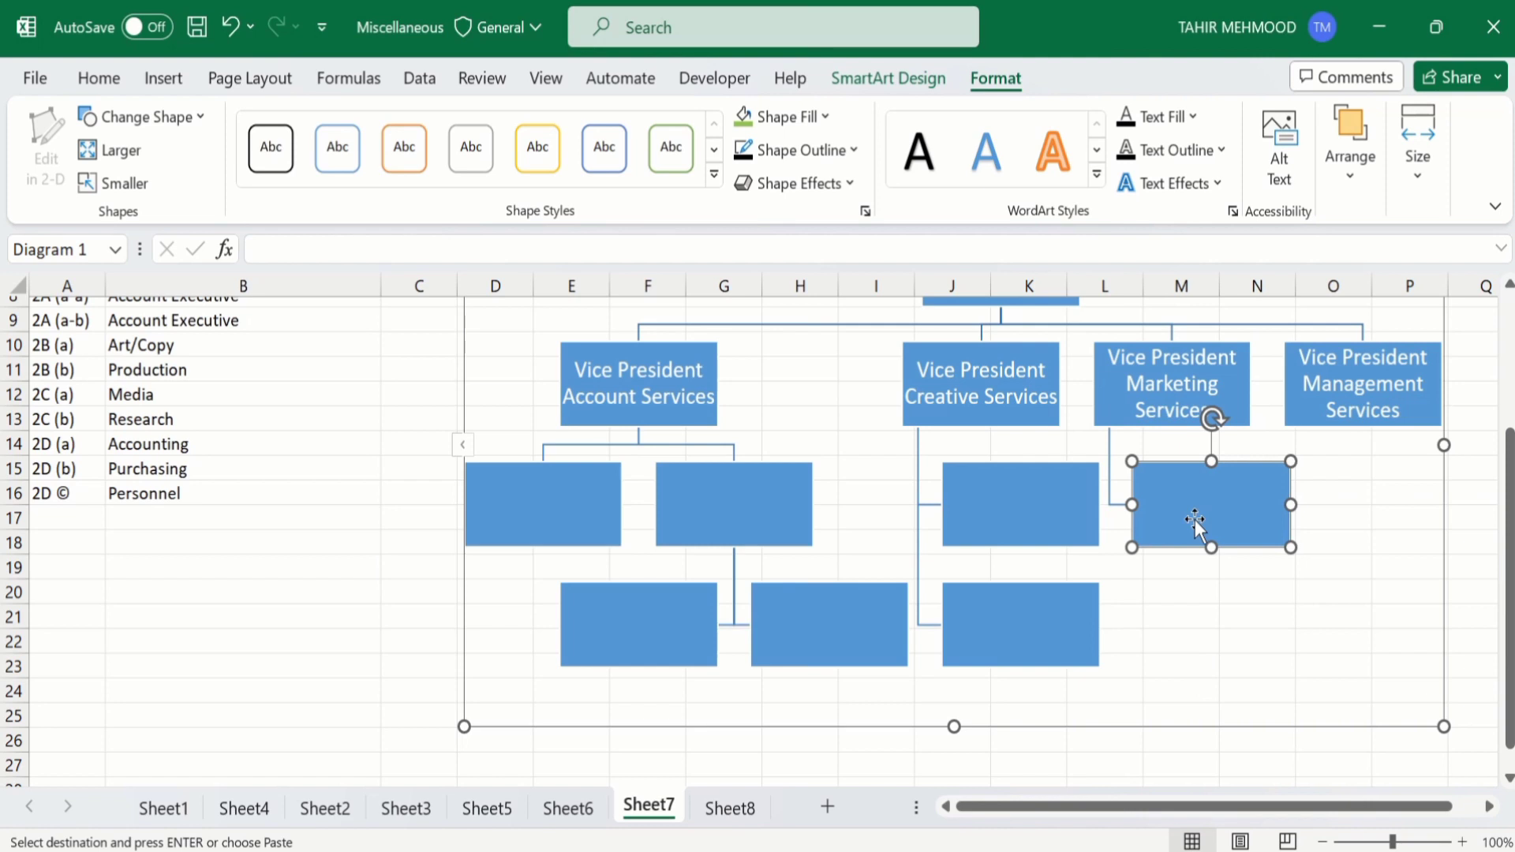
{"action": "left_click", "coordinate": [1237, 380]}
{"action": "right_click", "coordinate": [1237, 380]}
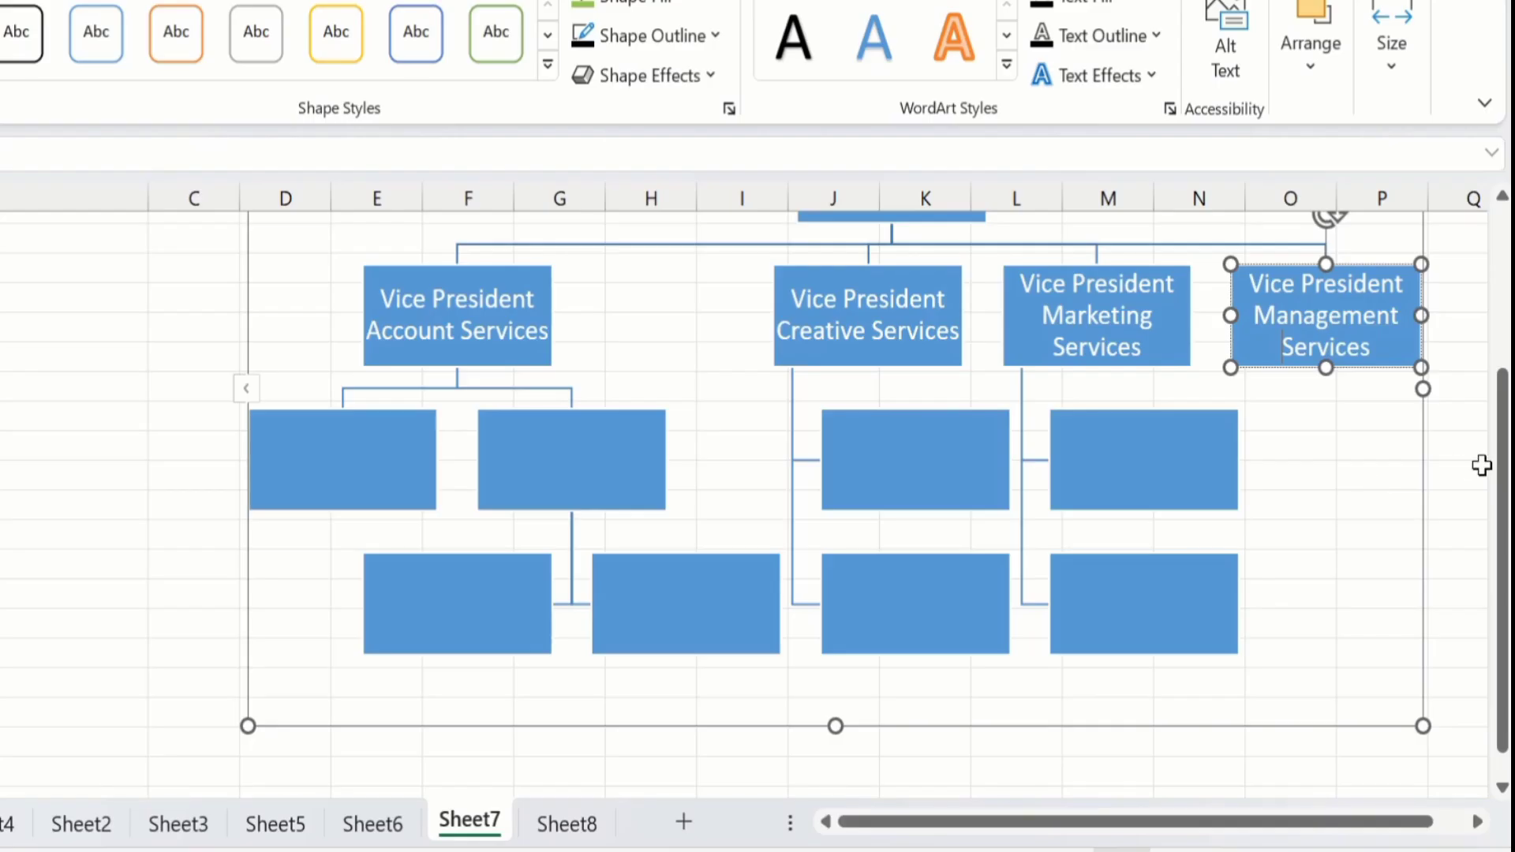
Add a first shape below the Vice President Management Services box.
{"action": "left_click", "coordinate": [1456, 387]}
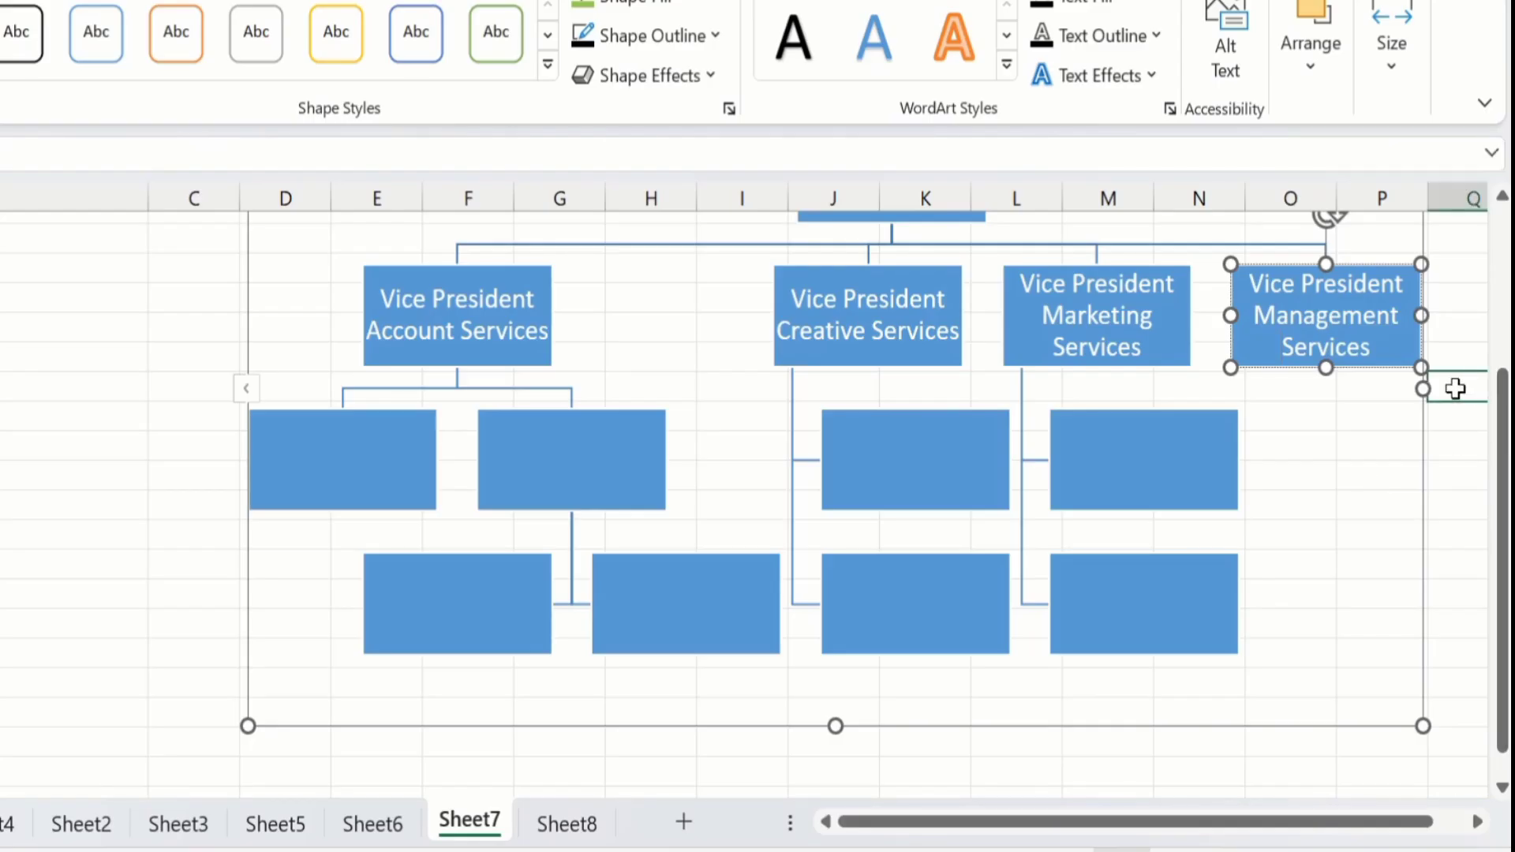
{"action": "left_click", "coordinate": [1384, 338]}
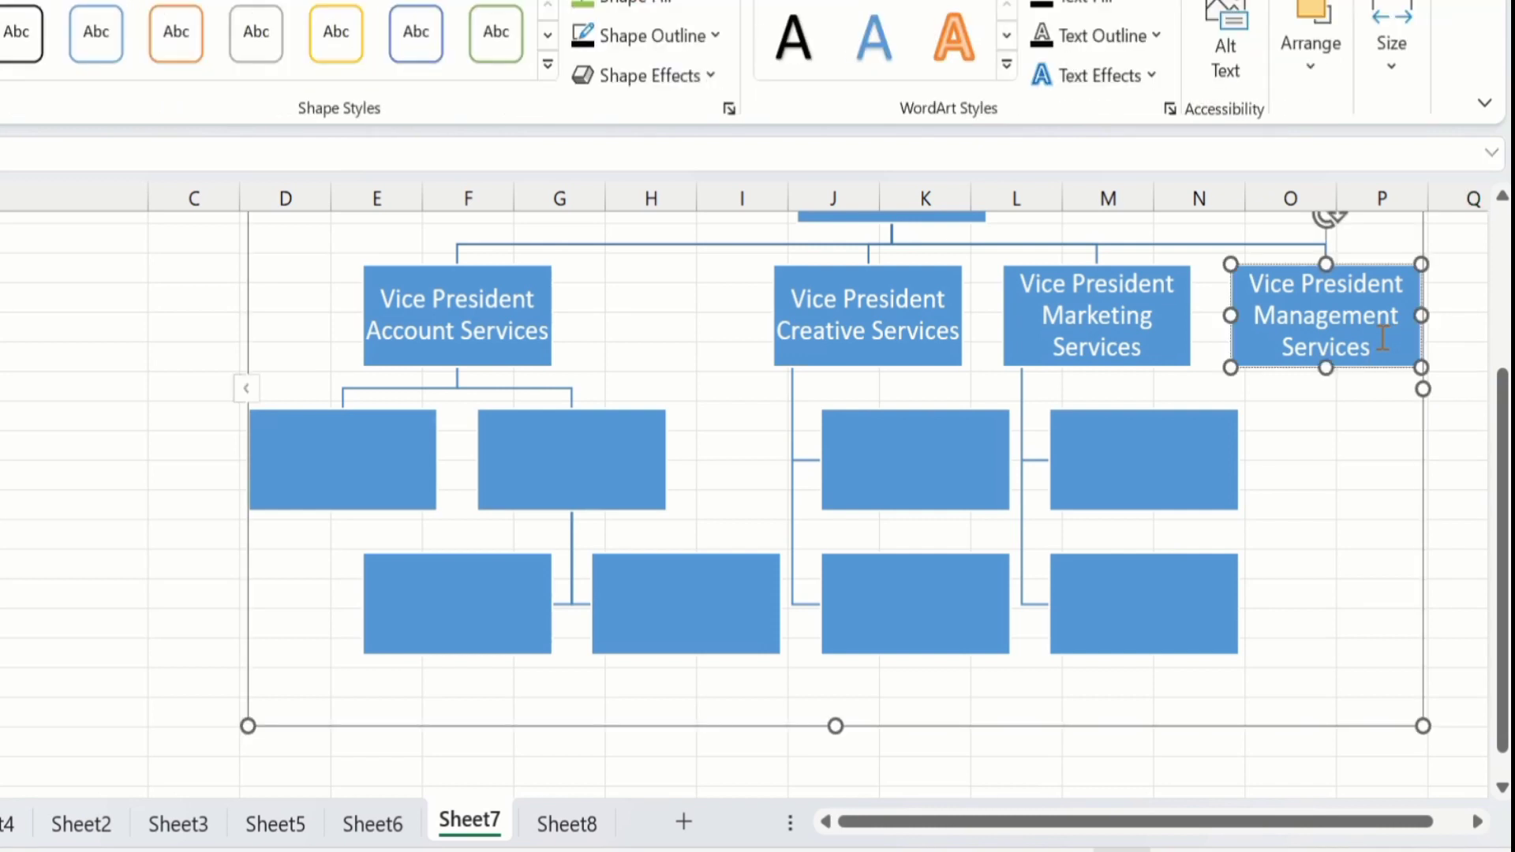
{"action": "right_click", "coordinate": [1384, 338]}
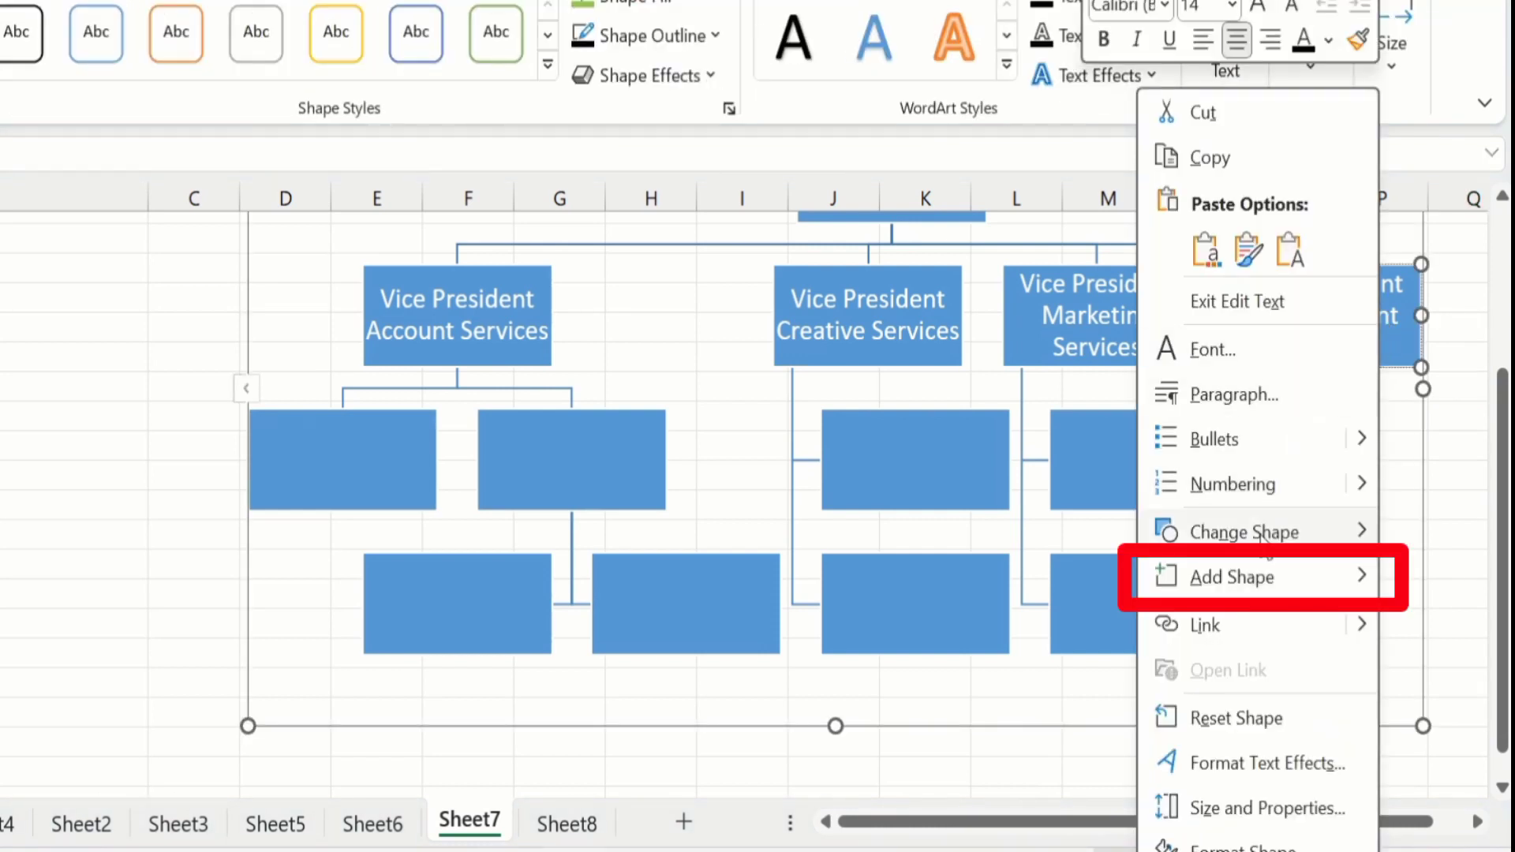
{"action": "mouse_move", "coordinate": [1228, 596]}
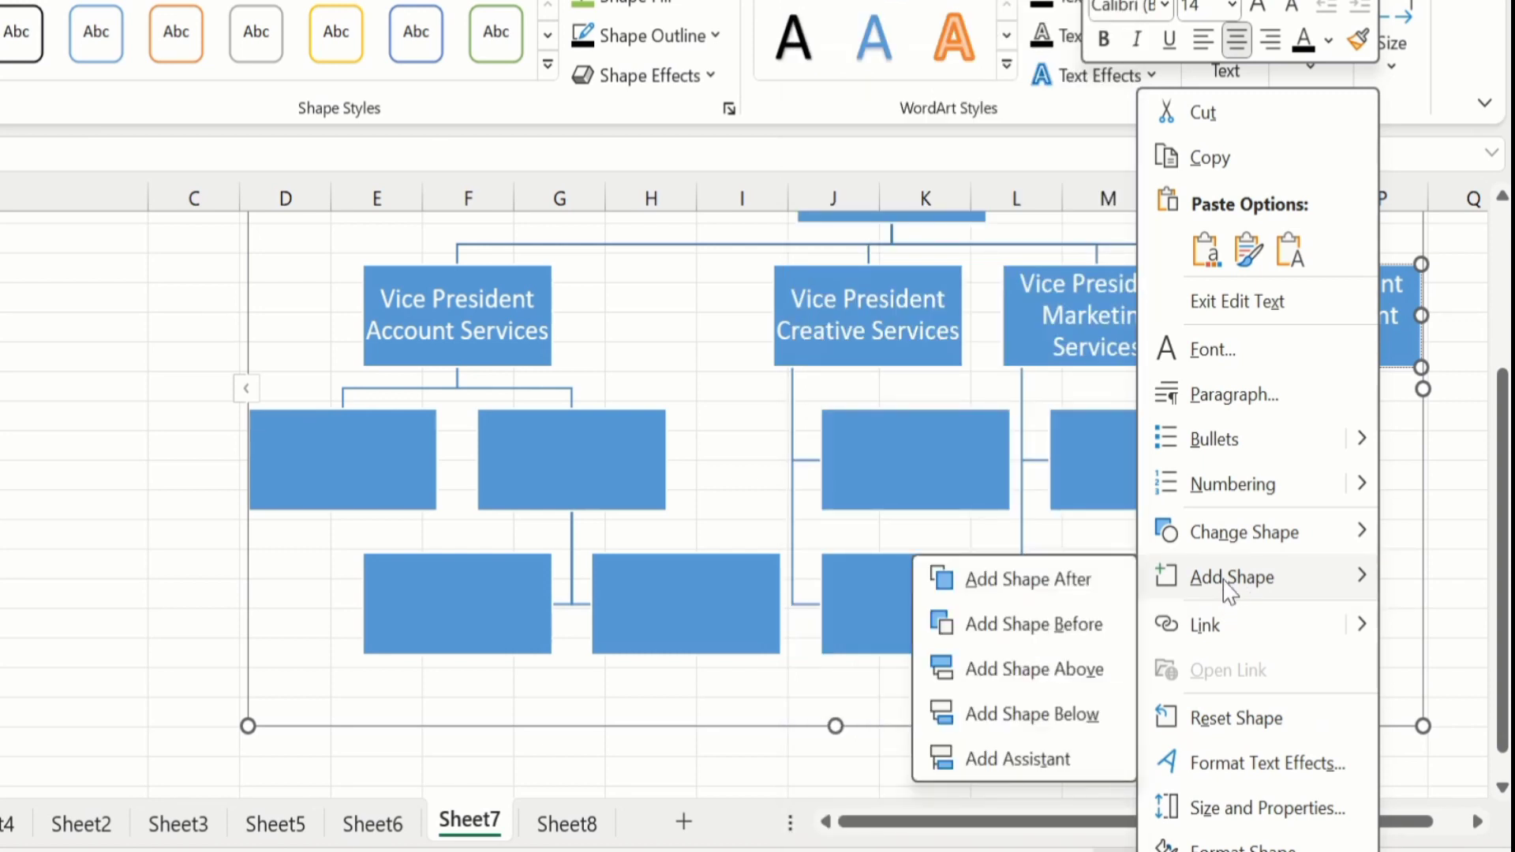
{"action": "left_click", "coordinate": [1030, 714]}
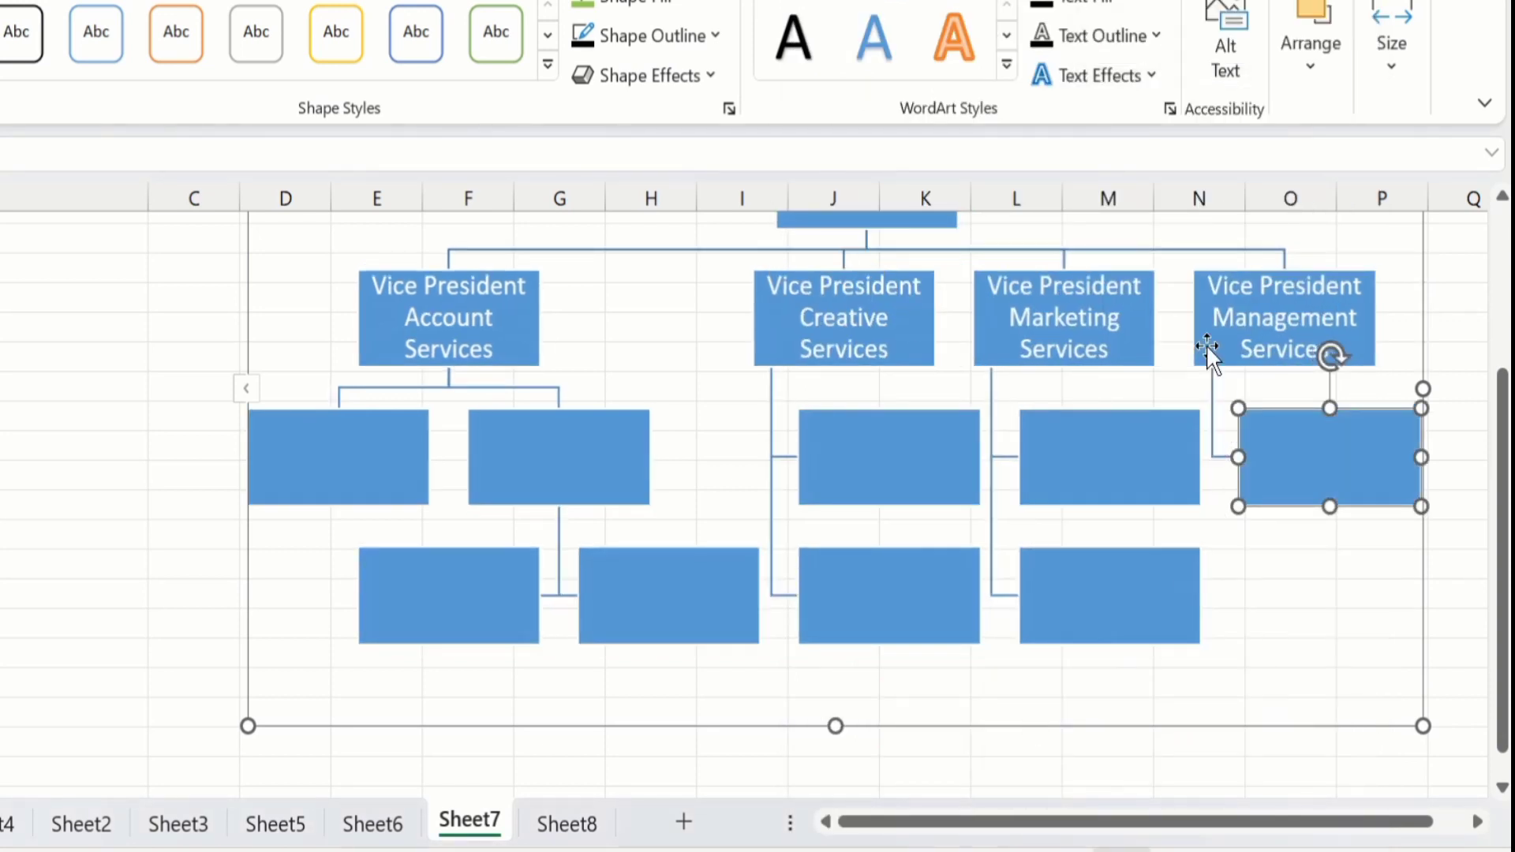
Add two more shapes below the Vice President Management Services box.
{"action": "left_click", "coordinate": [1206, 333]}
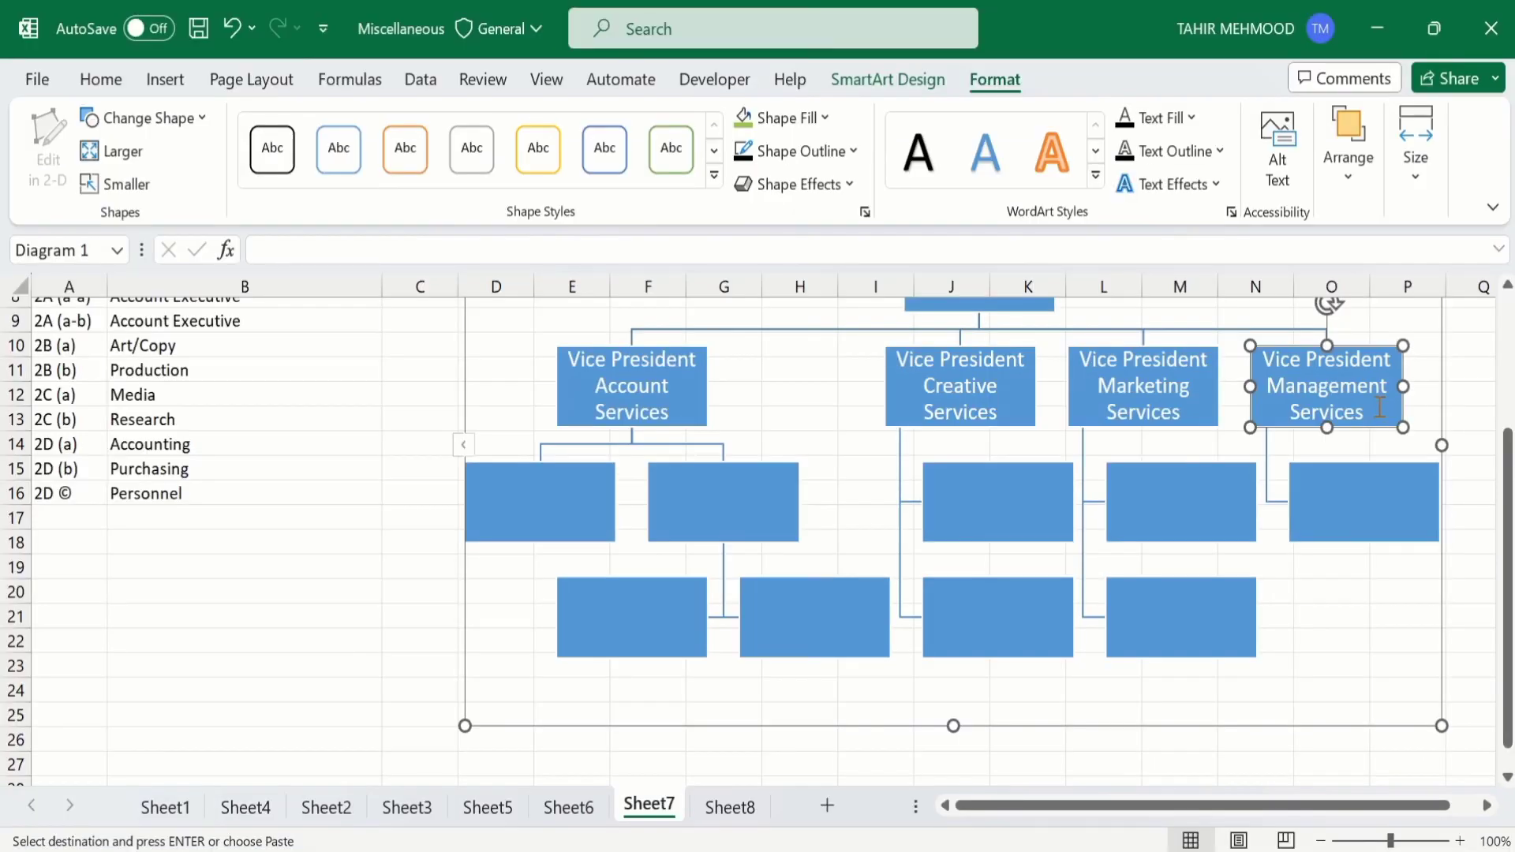
{"action": "right_click", "coordinate": [1381, 408]}
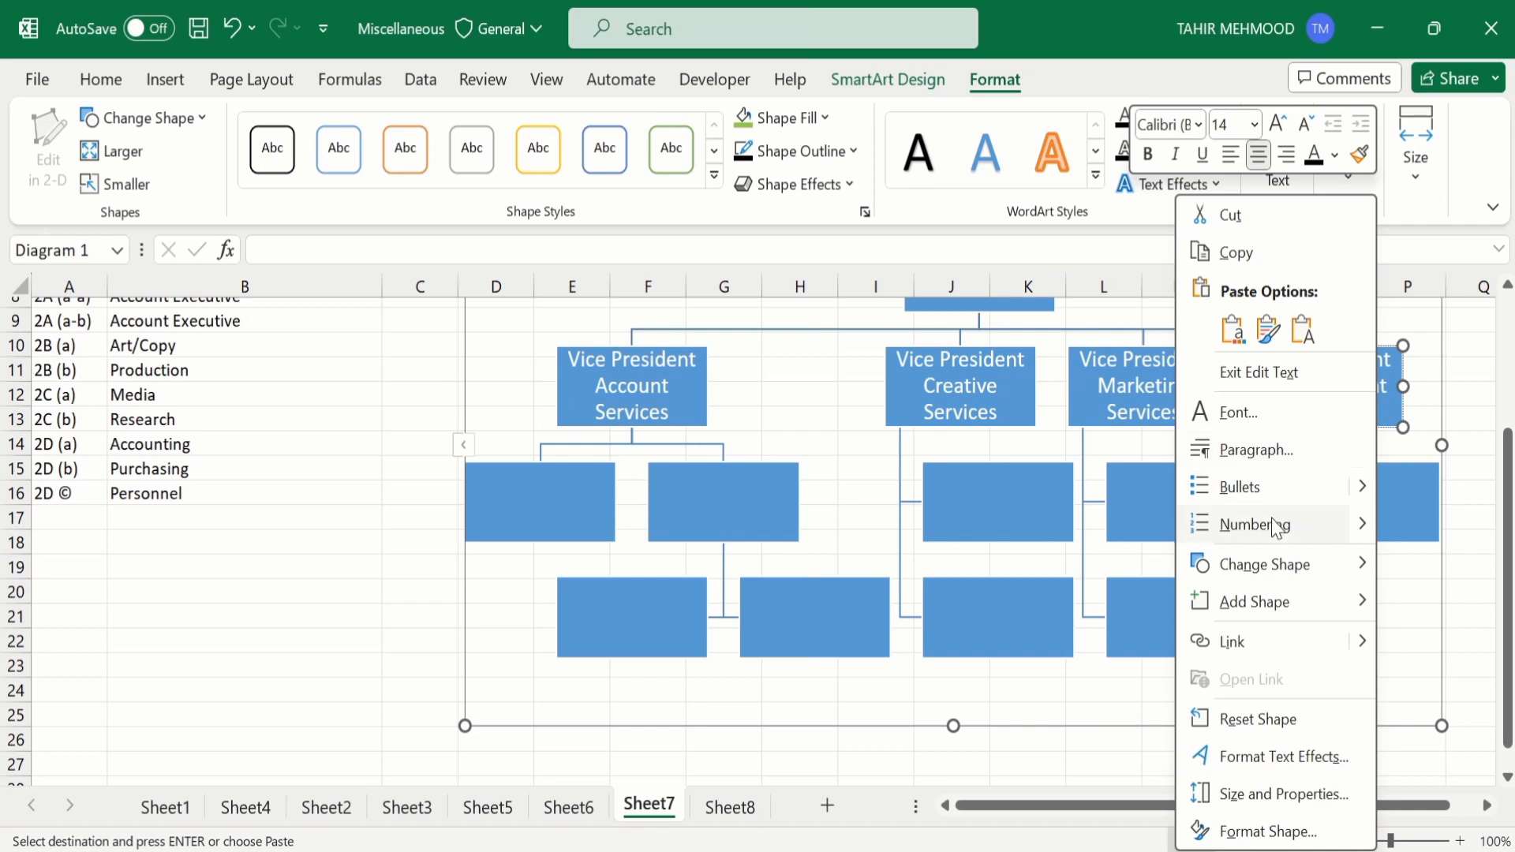
{"action": "mouse_move", "coordinate": [1279, 608]}
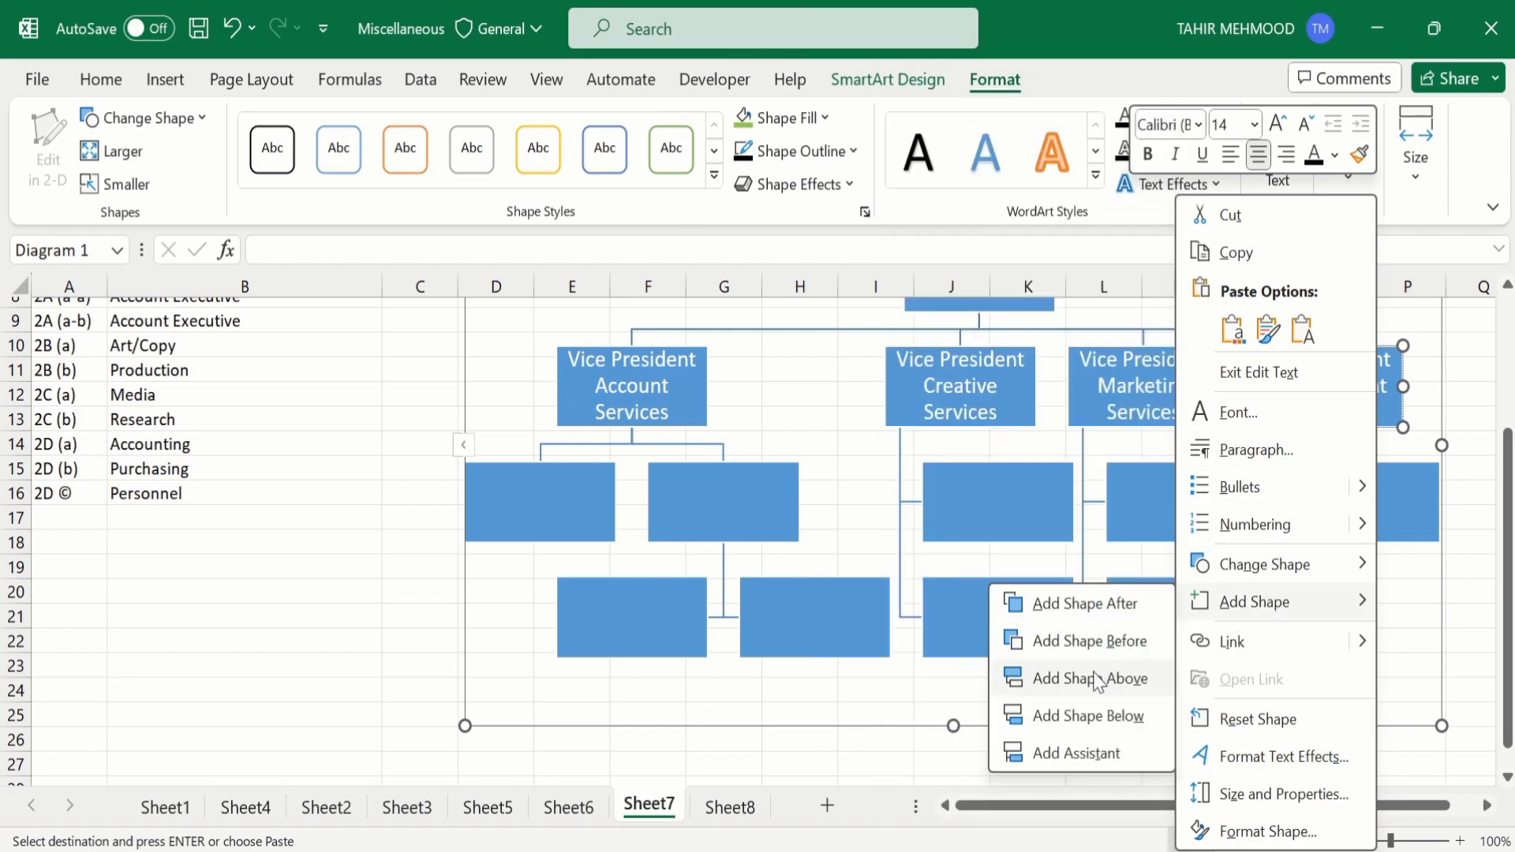
{"action": "left_click", "coordinate": [1099, 715]}
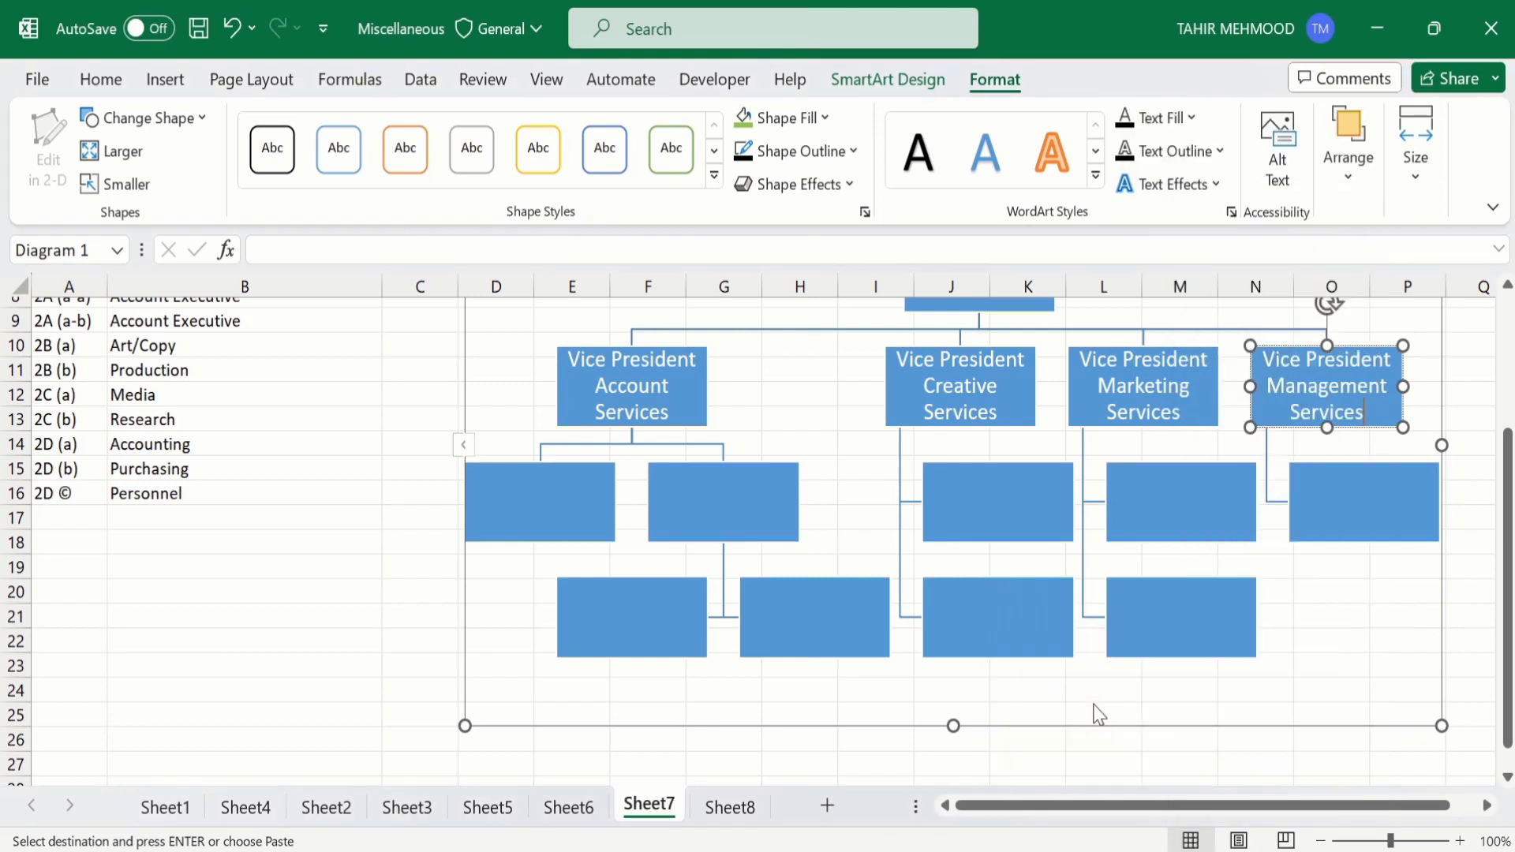
{"action": "left_click", "coordinate": [1267, 399]}
{"action": "right_click", "coordinate": [1264, 399]}
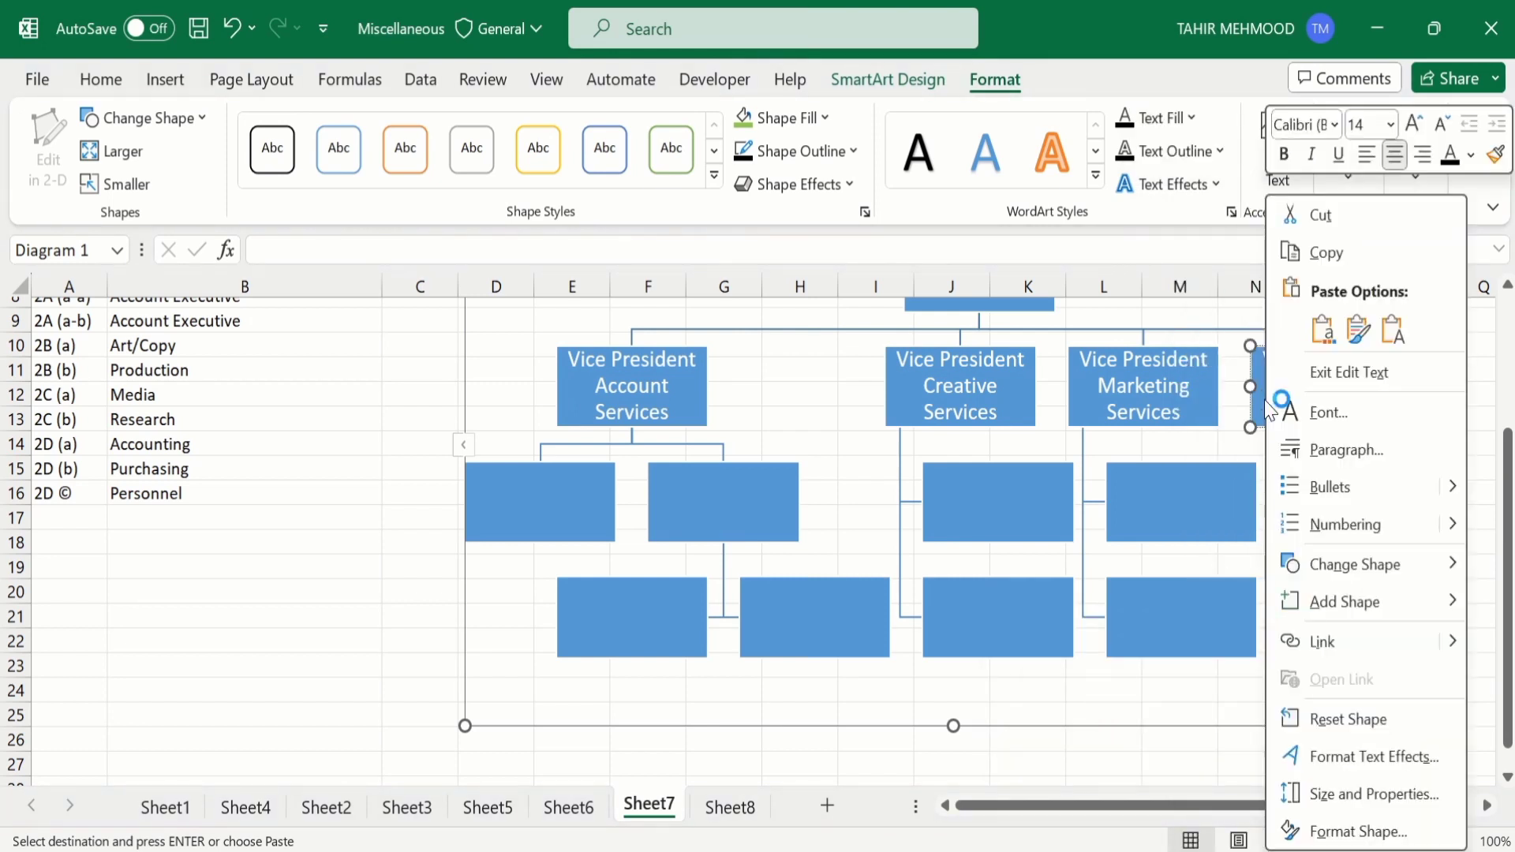
{"action": "mouse_move", "coordinate": [1329, 622]}
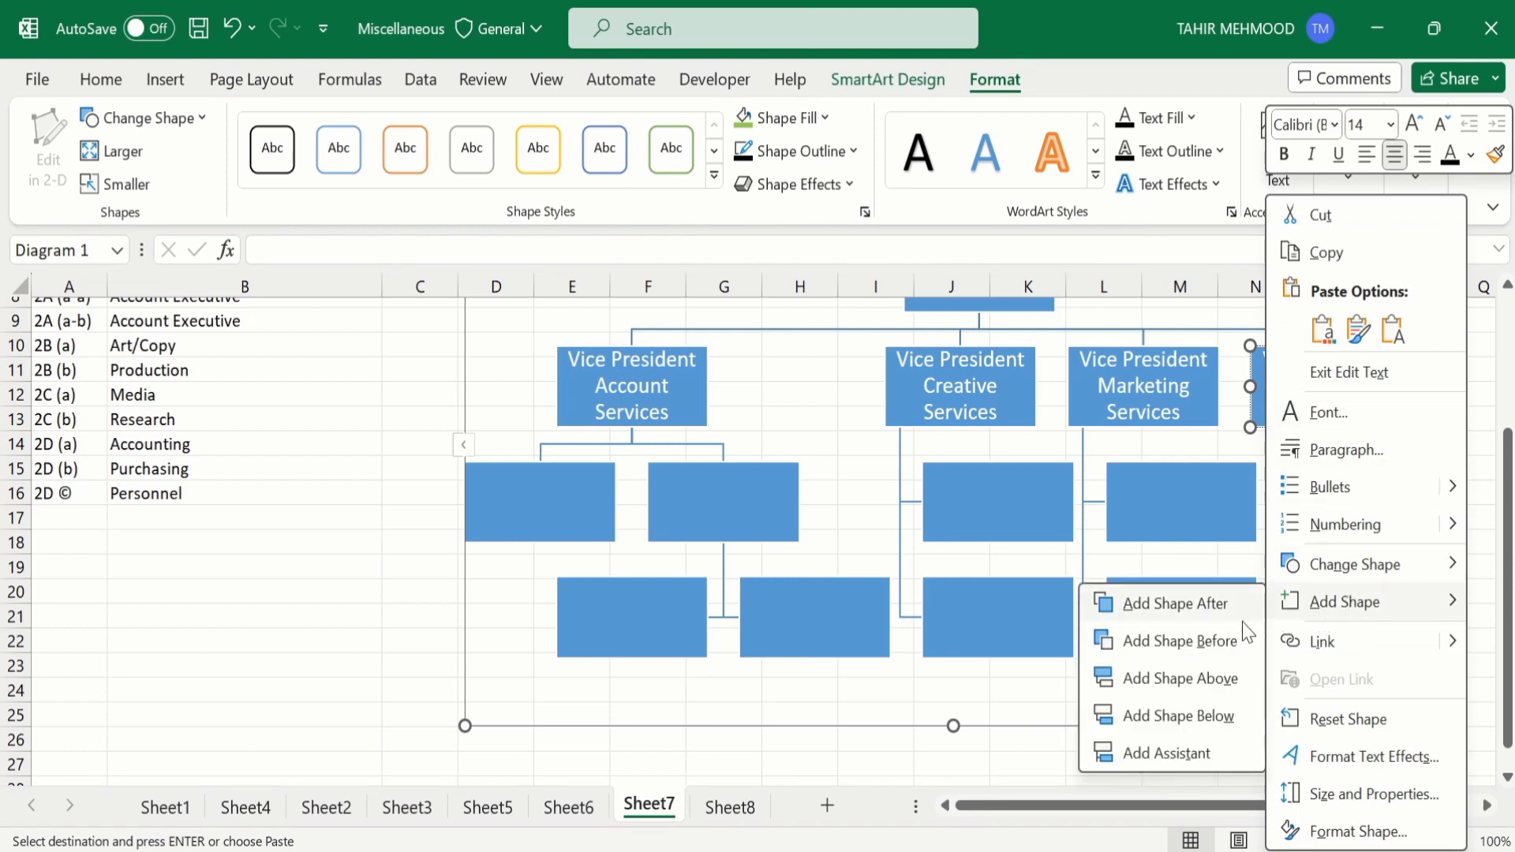
{"action": "left_click", "coordinate": [1180, 716]}
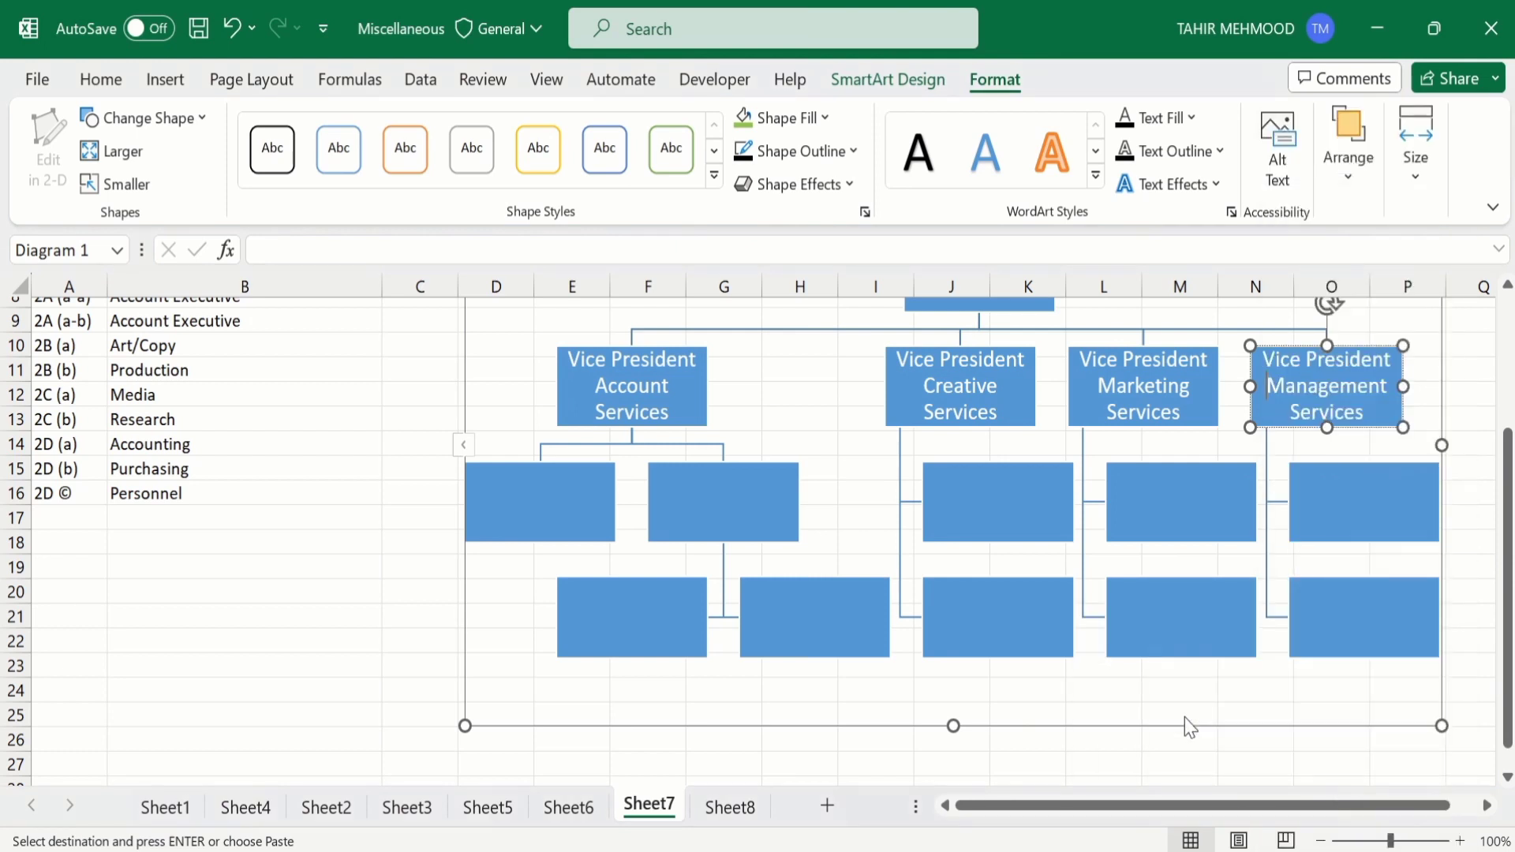
Move the second of the two lowest boxes in the Account Services branch directly beneath the first one.
{"action": "mouse_move", "coordinate": [1508, 596]}
{"action": "left_mouse_down"}
{"action": "mouse_move", "coordinate": [1508, 544]}
{"action": "mouse_move", "coordinate": [1508, 588]}
{"action": "left_mouse_up"}
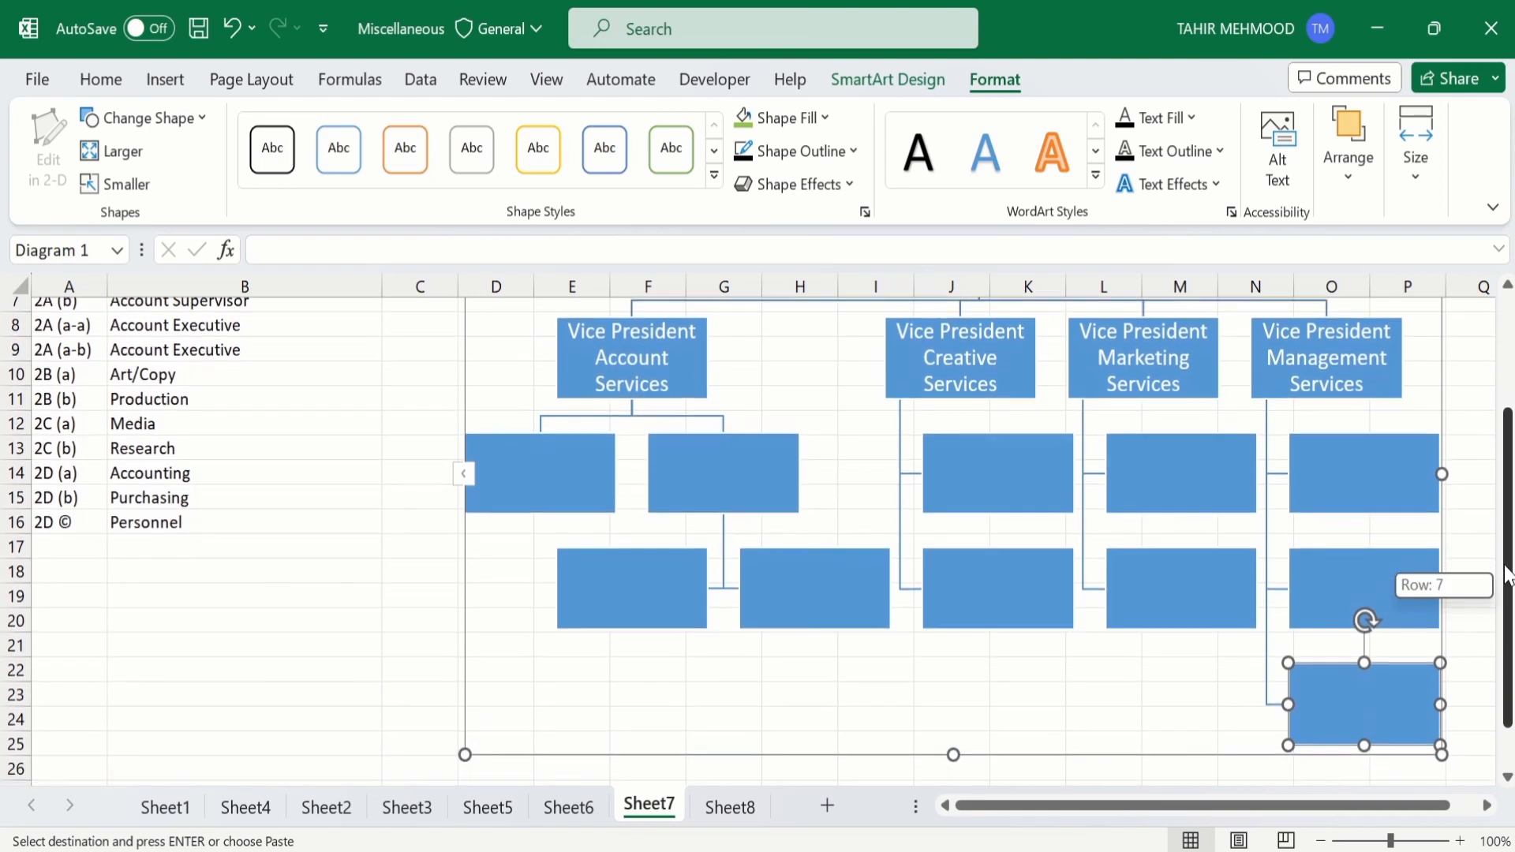
{"action": "left_click", "coordinate": [796, 584]}
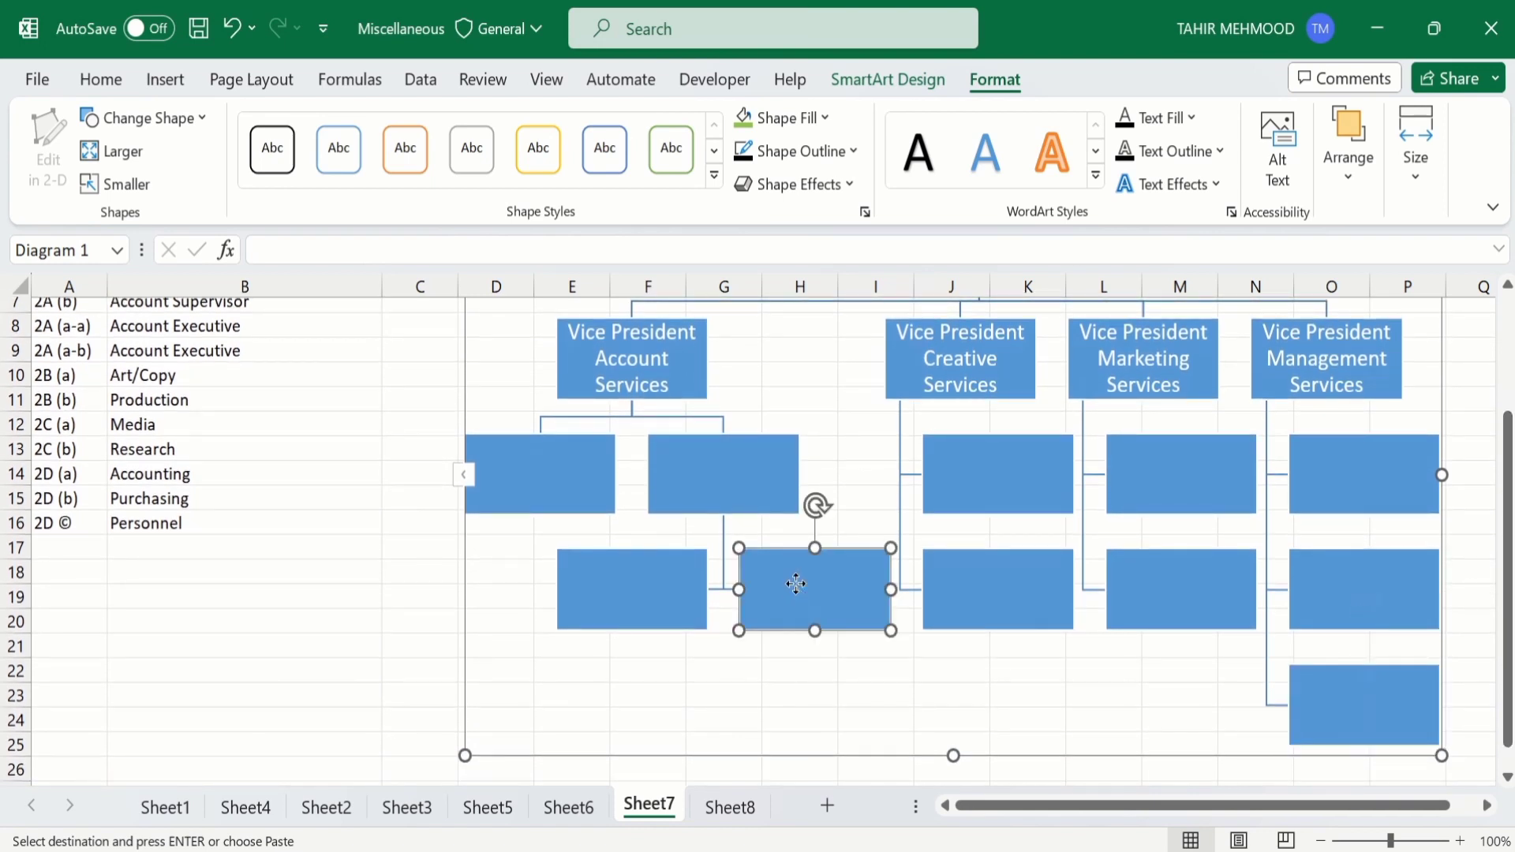
{"action": "left_click_drag", "start_coordinate": [796, 584], "coordinate": [618, 687]}
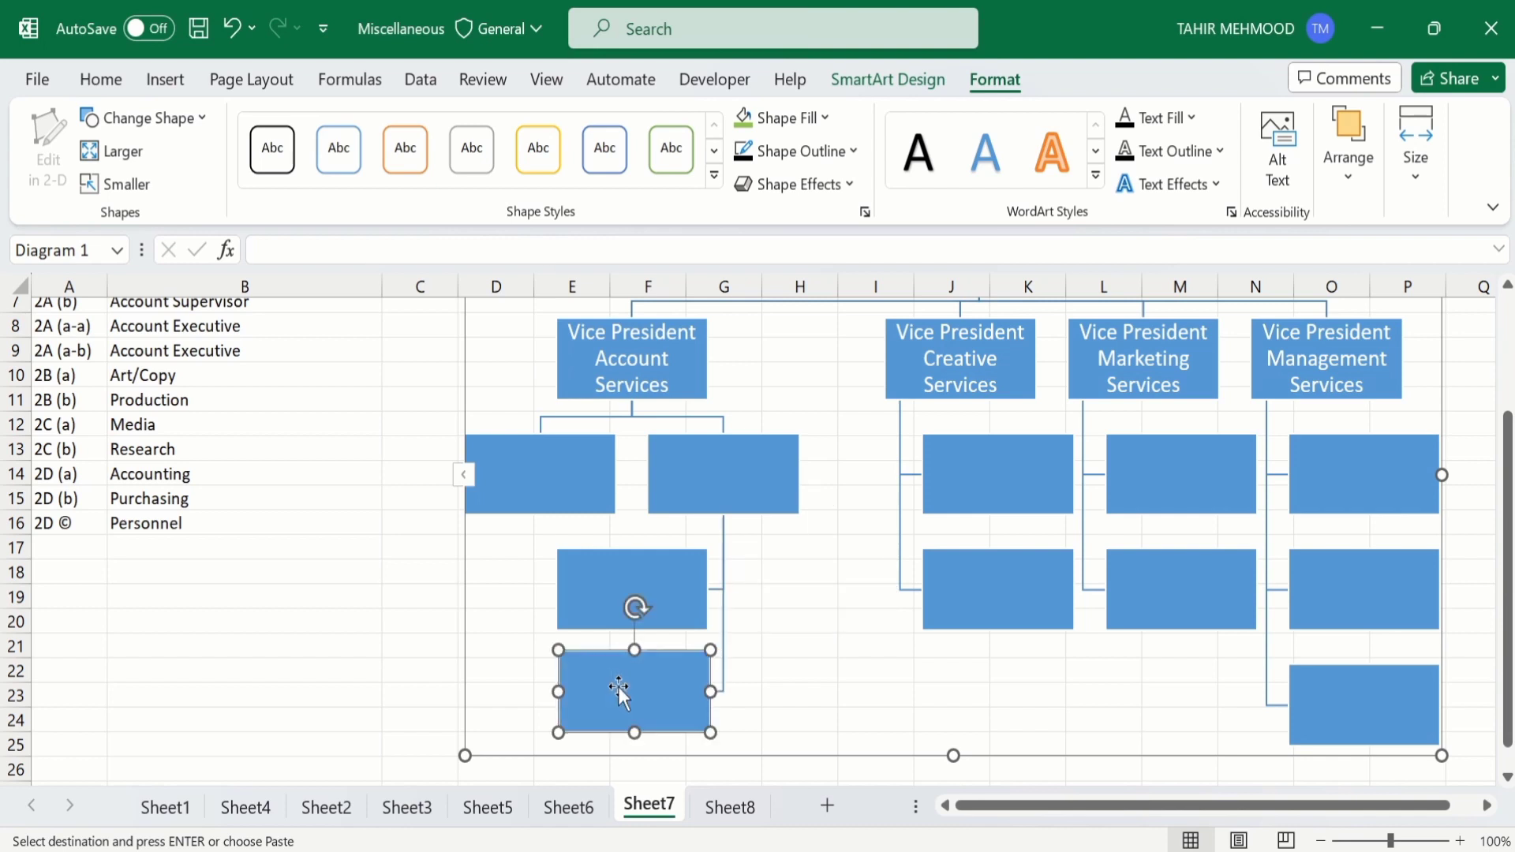
{"action": "left_click", "coordinate": [827, 685]}
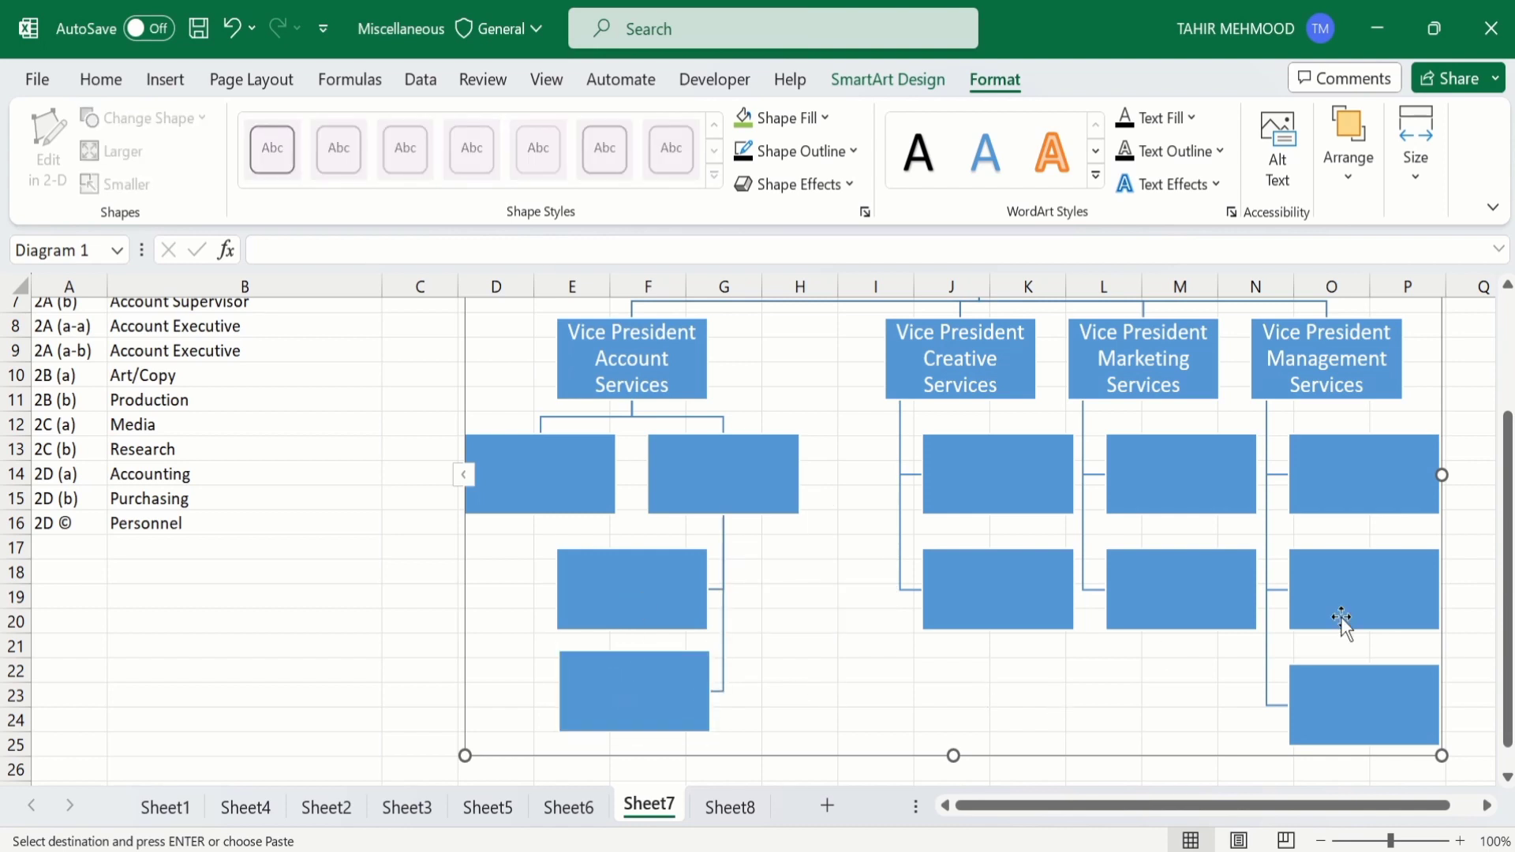
Set the President box's height to 0.6 inches and its width to 1.3 inches.
{"action": "left_click_drag", "start_coordinate": [1506, 557], "coordinate": [1500, 477]}
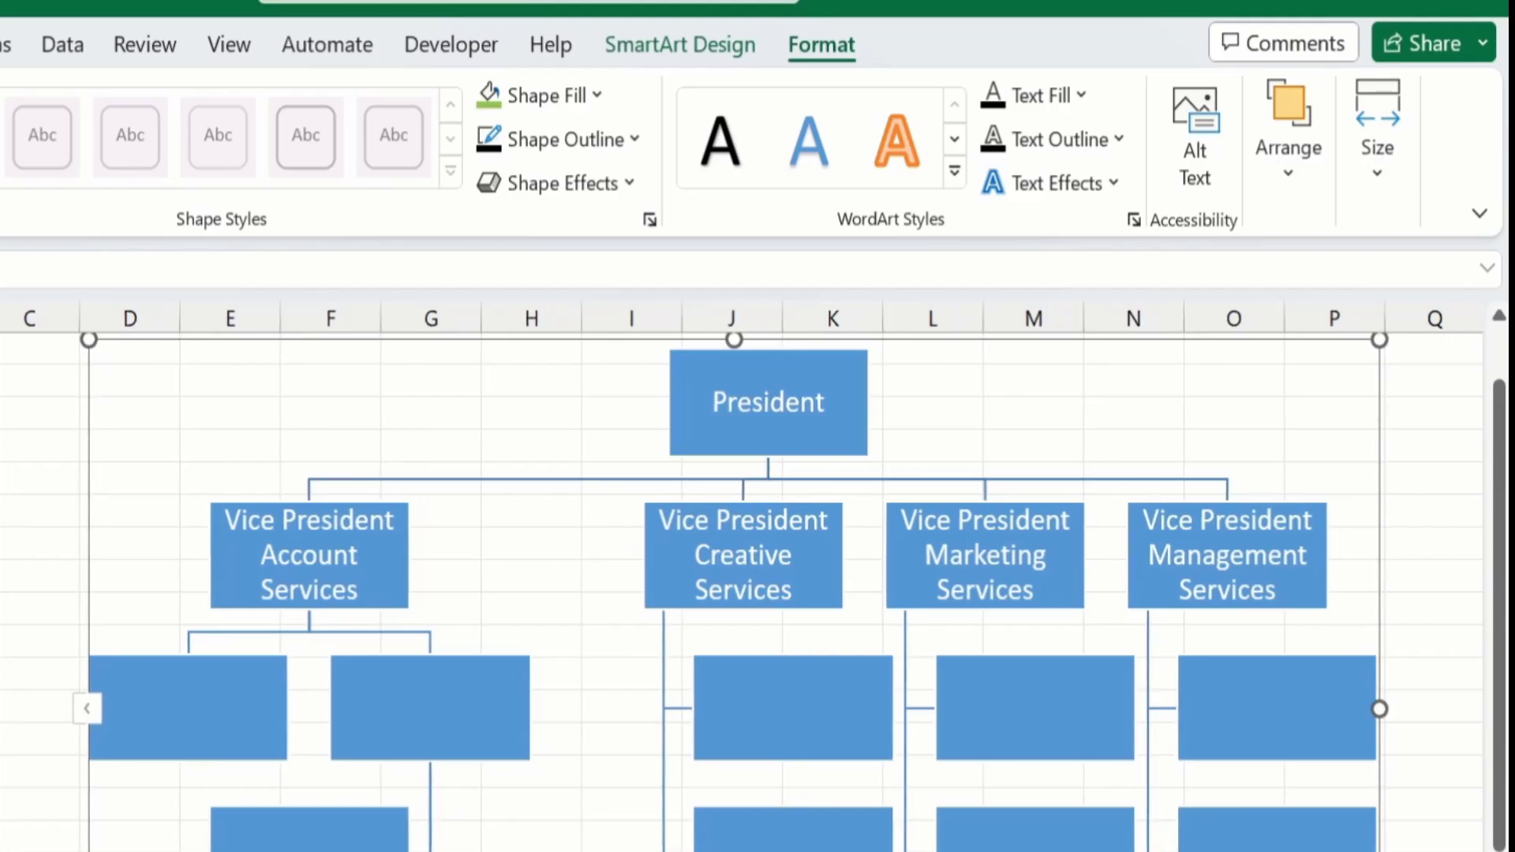
{"action": "left_click", "coordinate": [838, 375]}
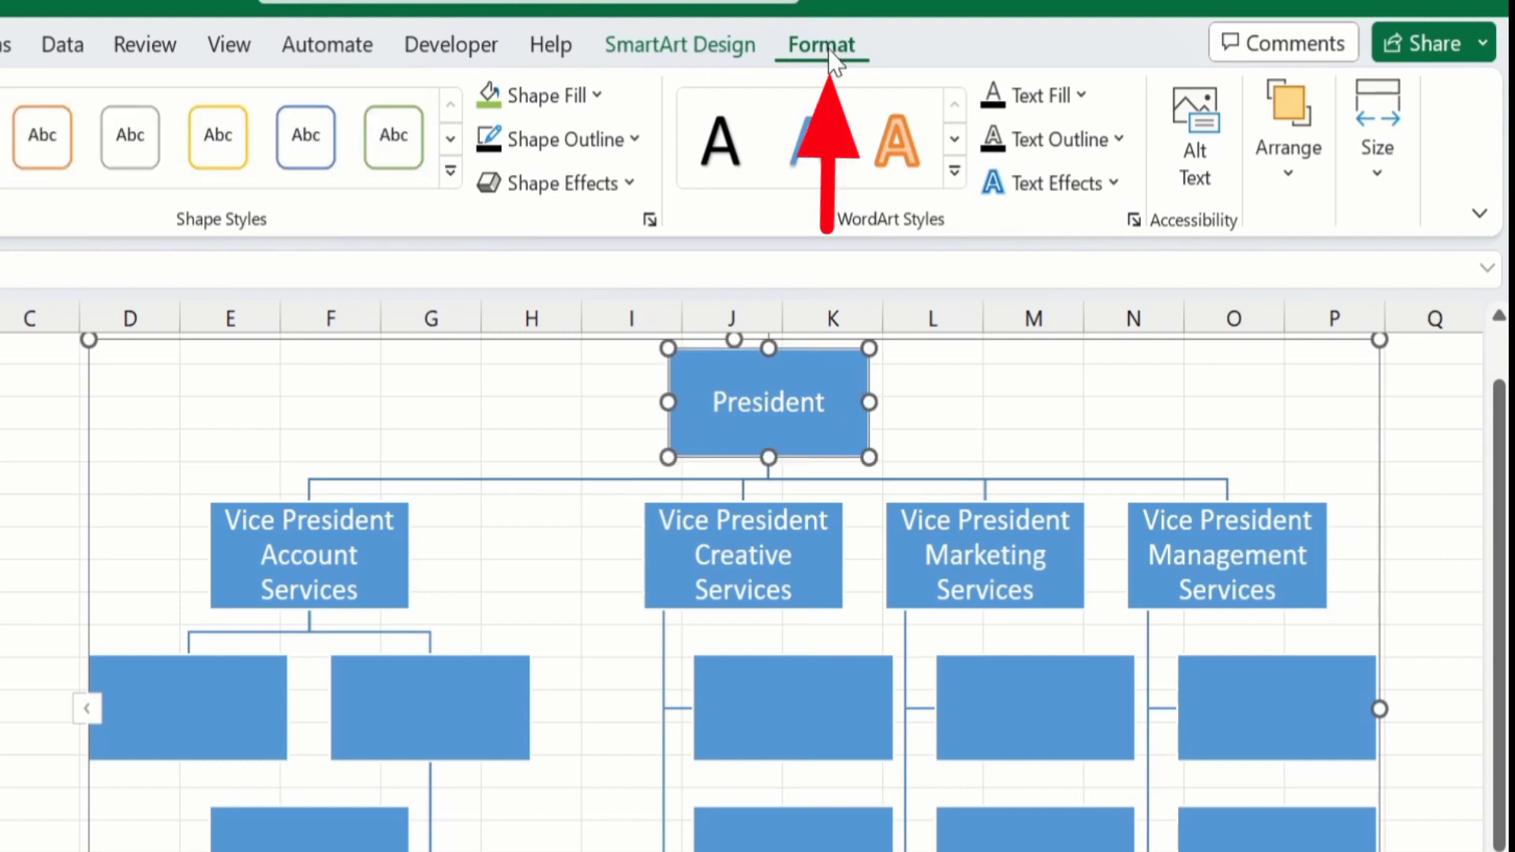
{"action": "left_click", "coordinate": [1377, 178]}
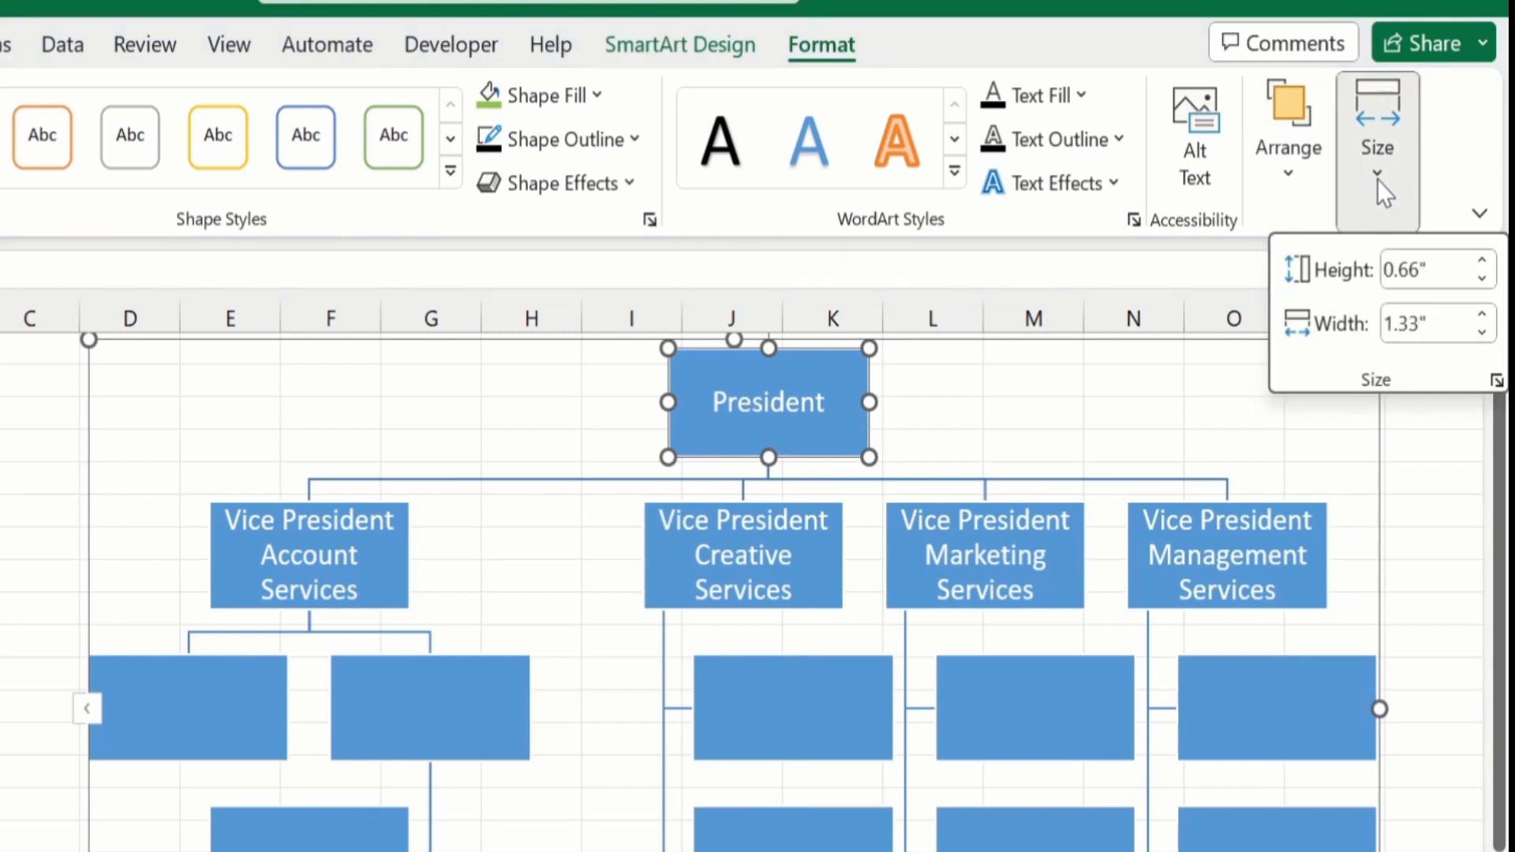
{"action": "left_click", "coordinate": [1483, 262]}
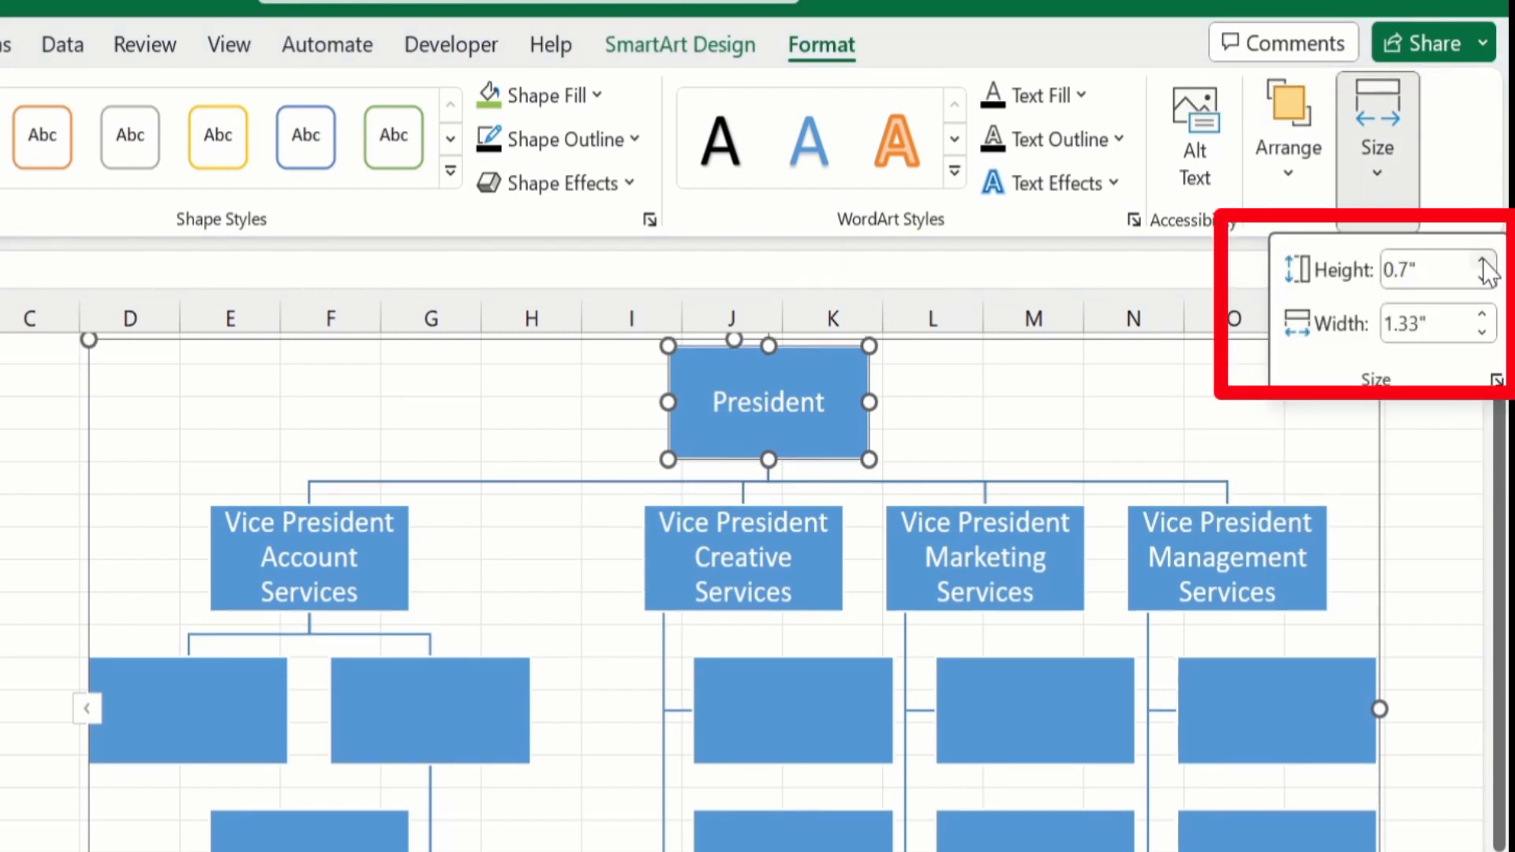
{"action": "left_click", "coordinate": [1483, 316]}
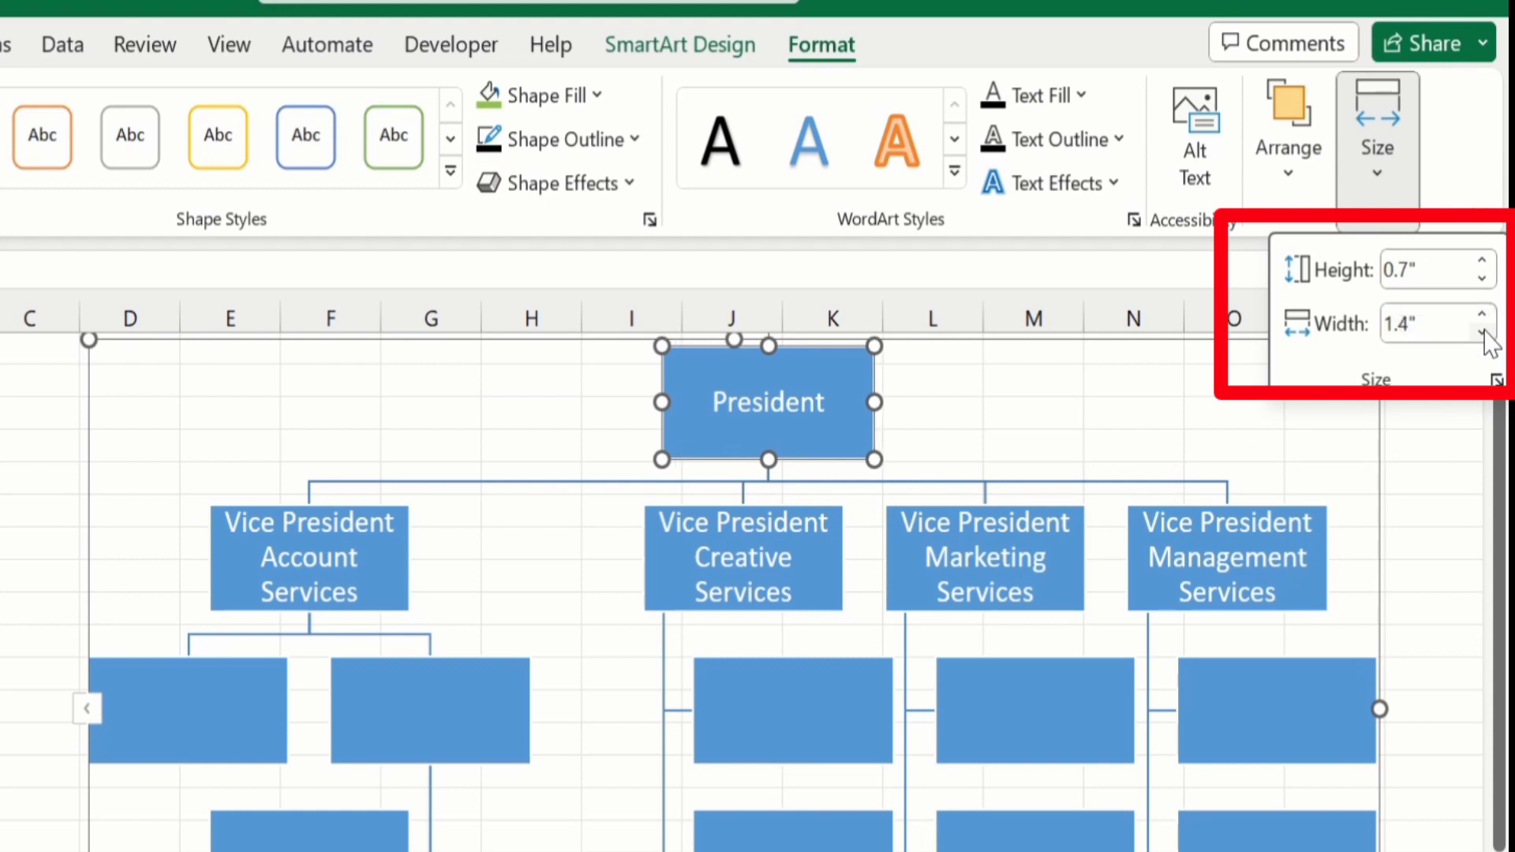
{"action": "left_click", "coordinate": [1484, 333]}
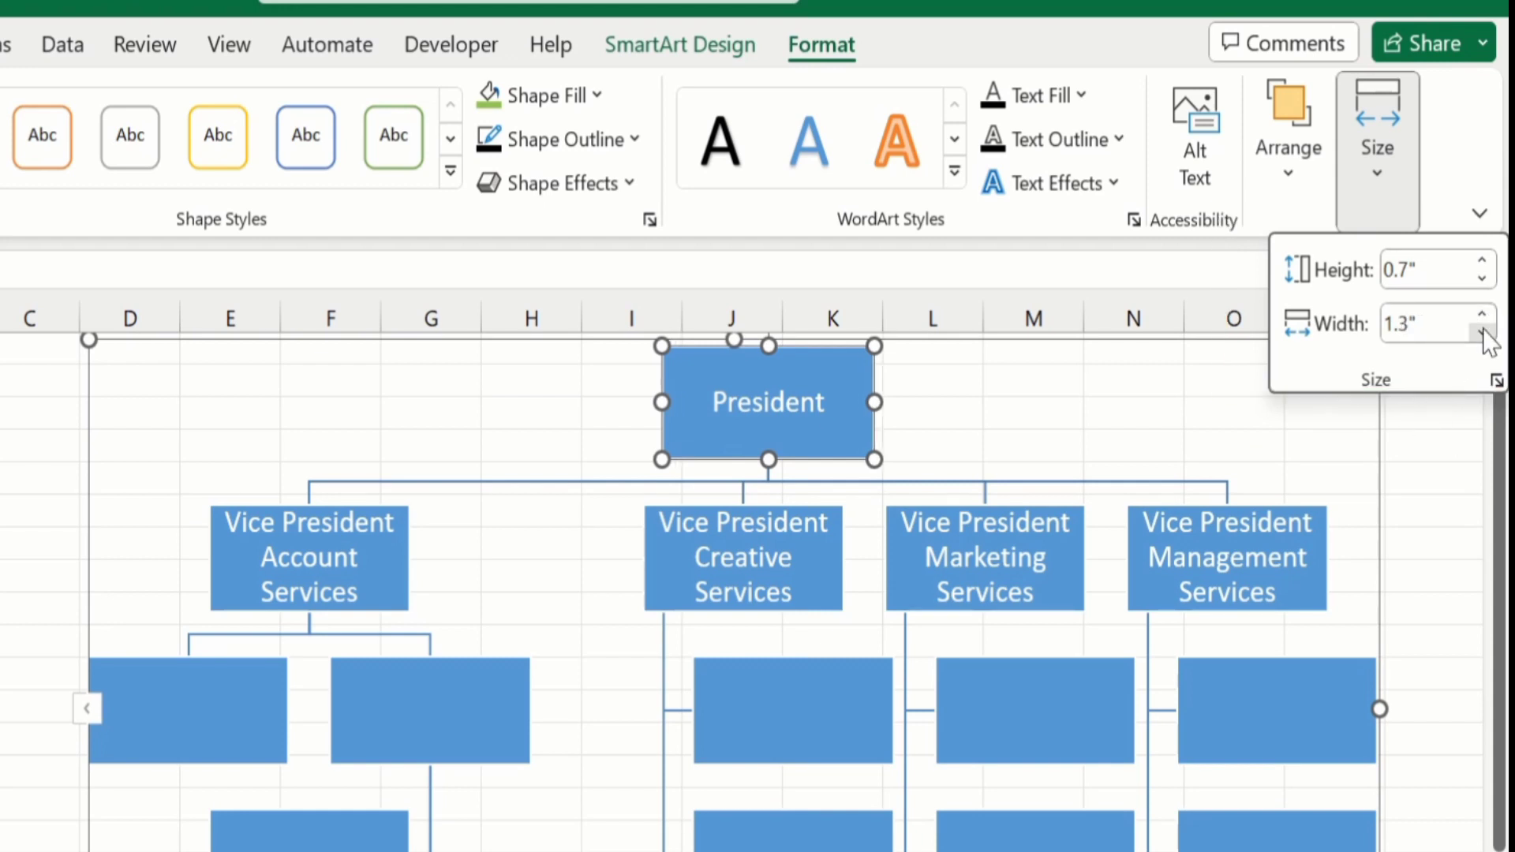
{"action": "left_click", "coordinate": [1483, 278]}
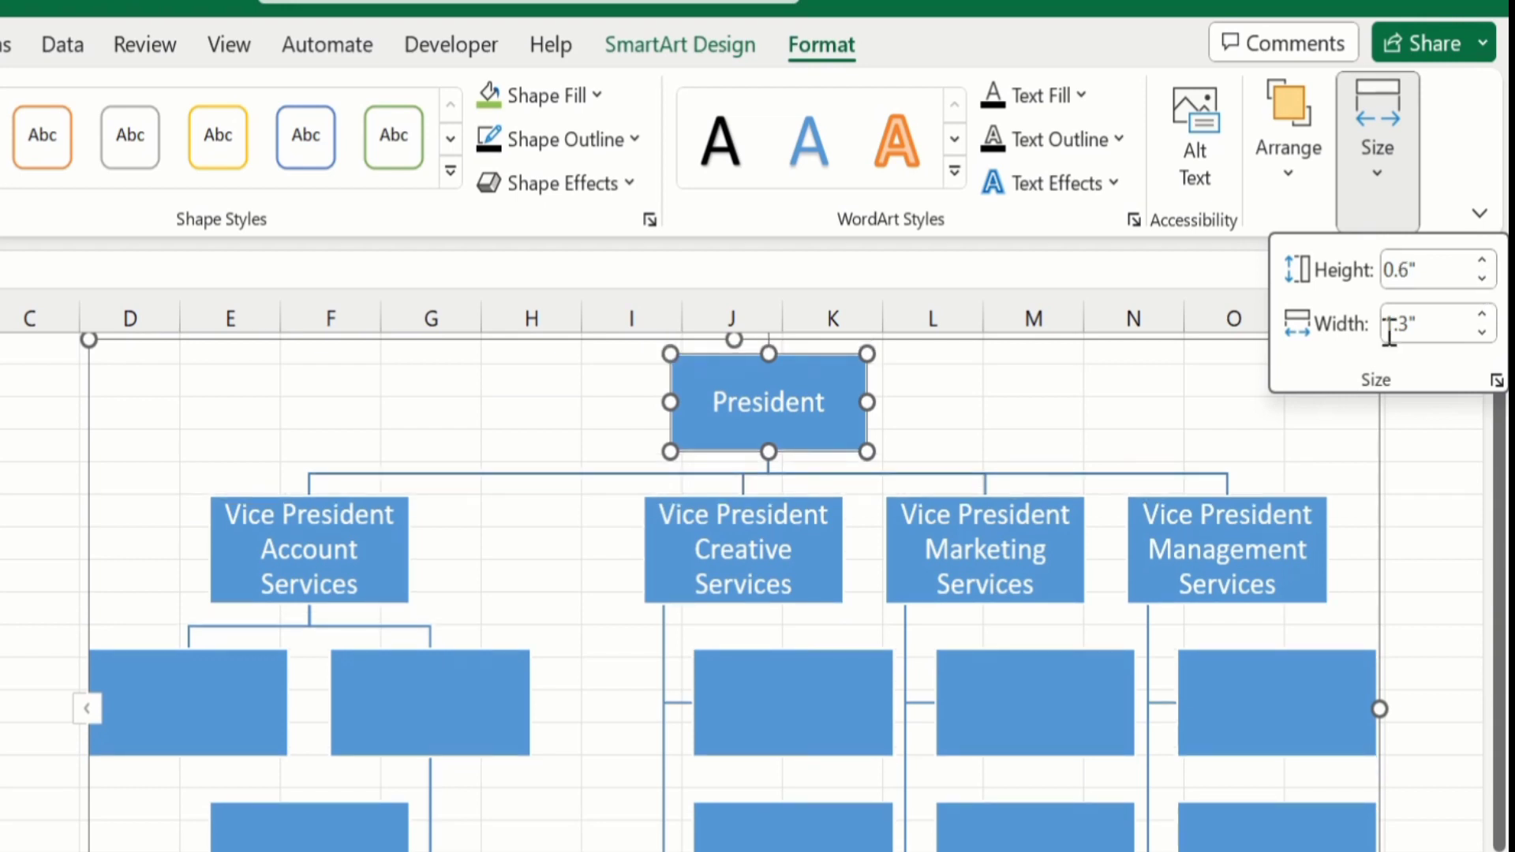
Widen the President box freehand by about a quarter so it is broader than the vice president boxes.
{"action": "left_click", "coordinate": [866, 402]}
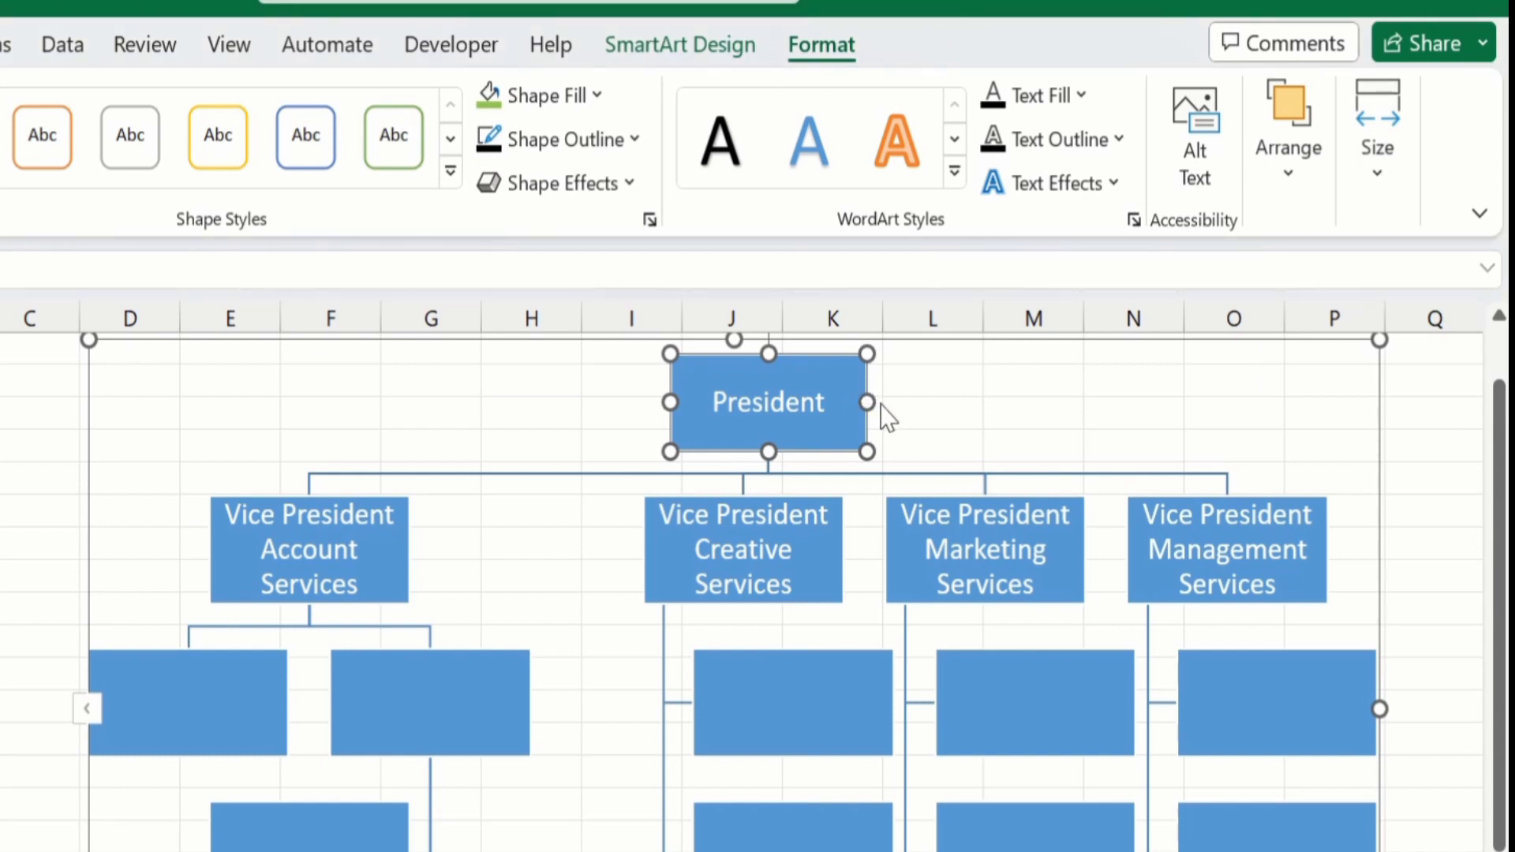
{"action": "left_click_drag", "start_coordinate": [867, 402], "coordinate": [894, 402]}
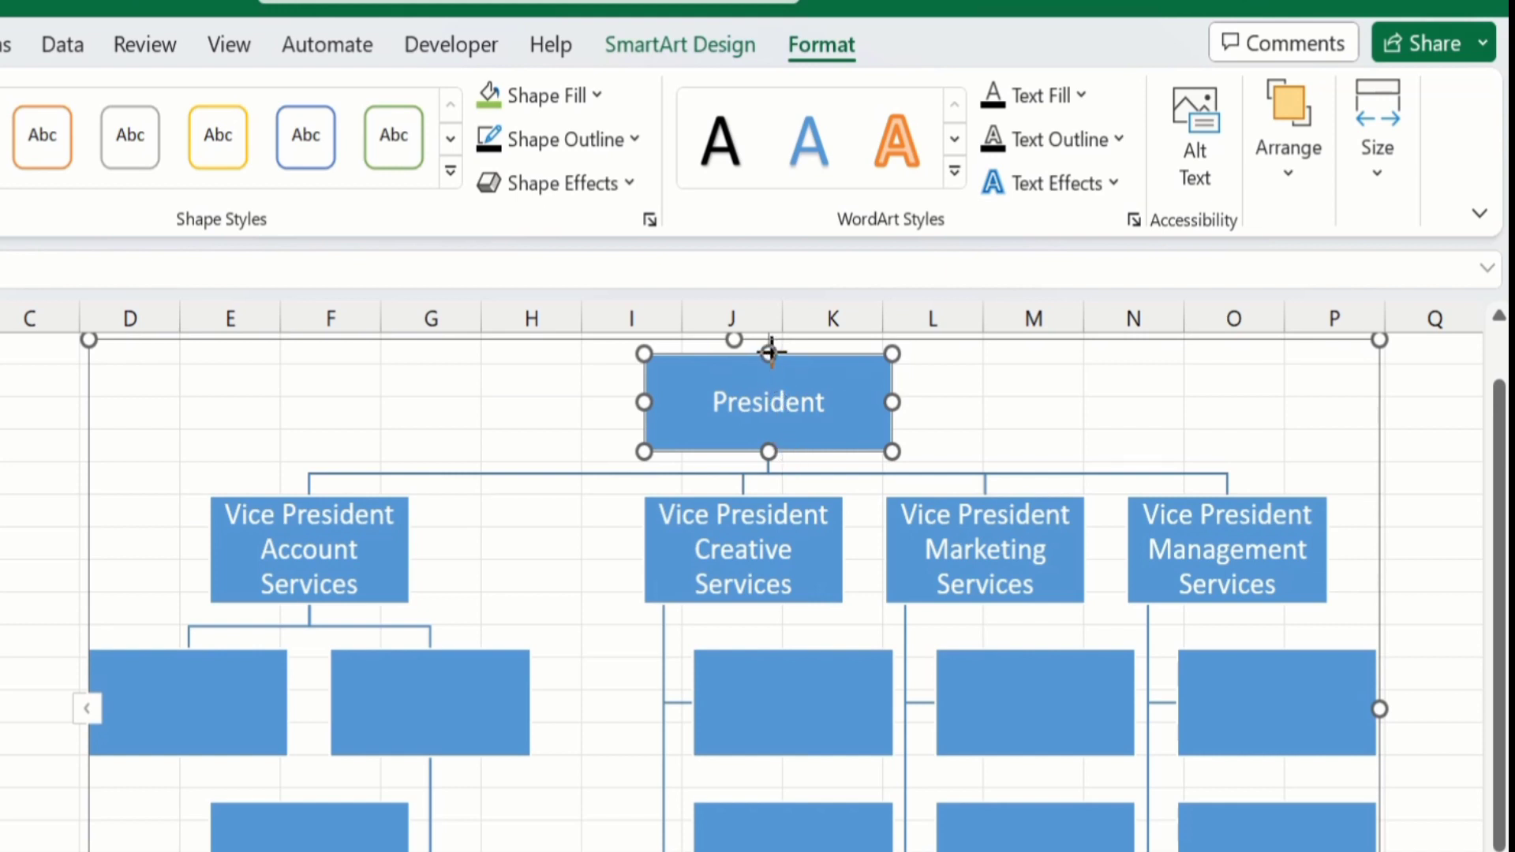
{"action": "left_click_drag", "start_coordinate": [772, 345], "coordinate": [771, 342]}
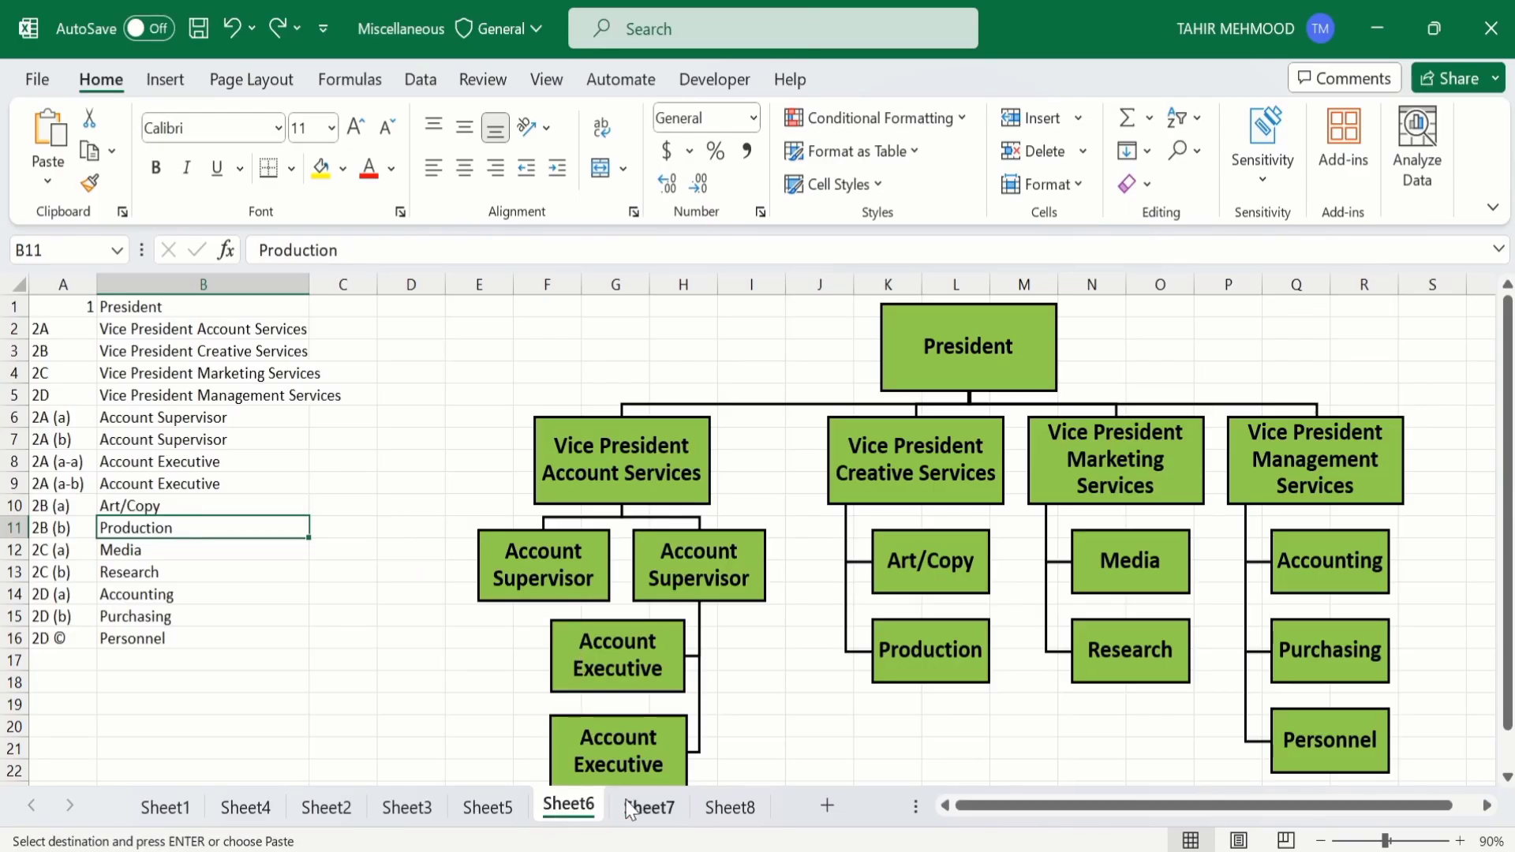
Using the finished chart on Sheet6 as reference, label the first box below Vice President Account Services on Sheet7 "Account Supervisor".
{"action": "left_click", "coordinate": [623, 808]}
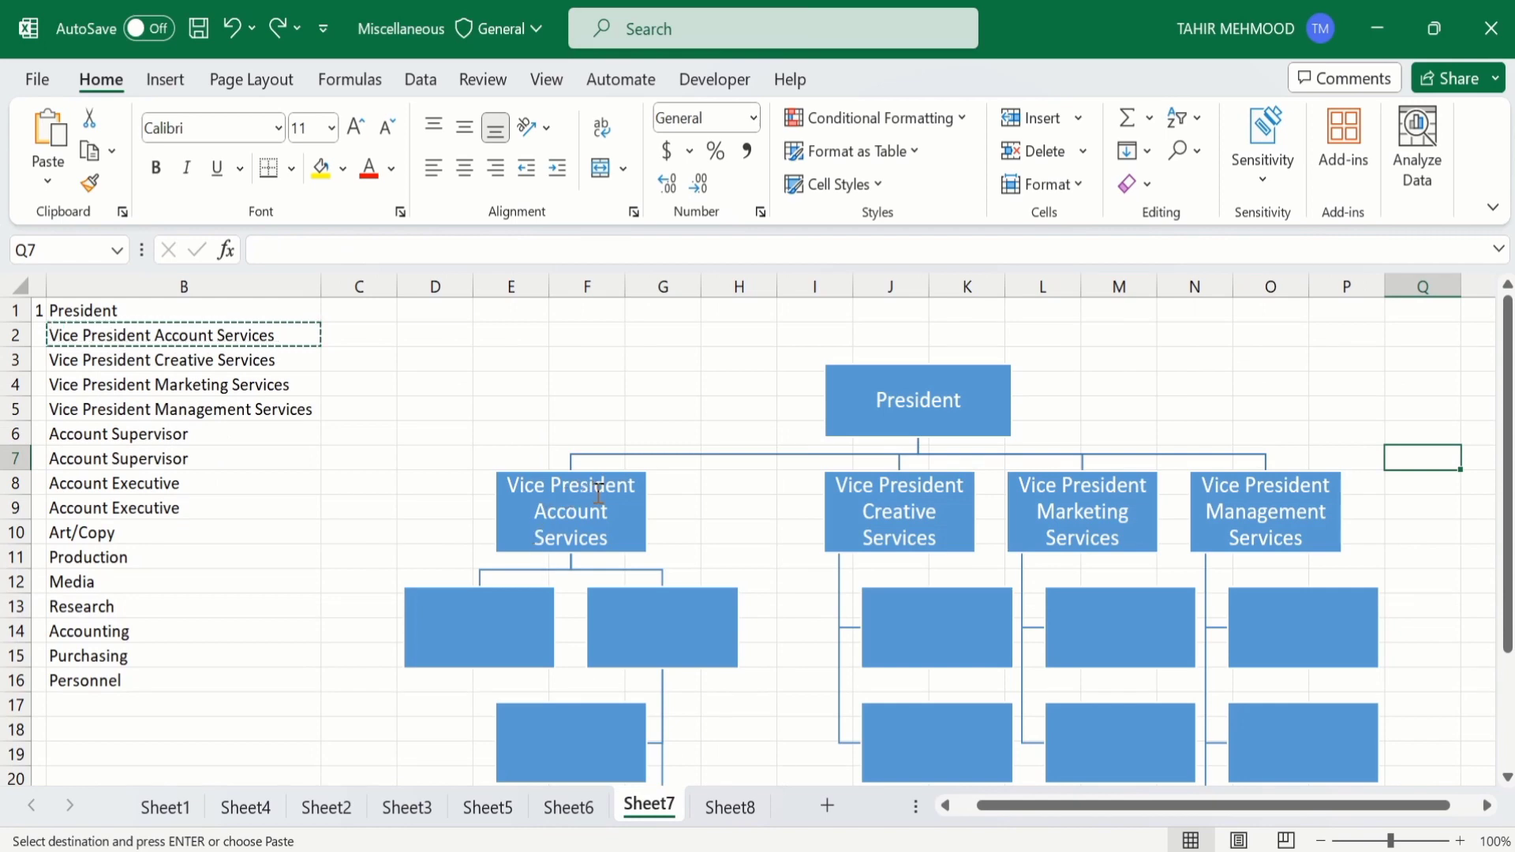
{"action": "left_click", "coordinate": [573, 809]}
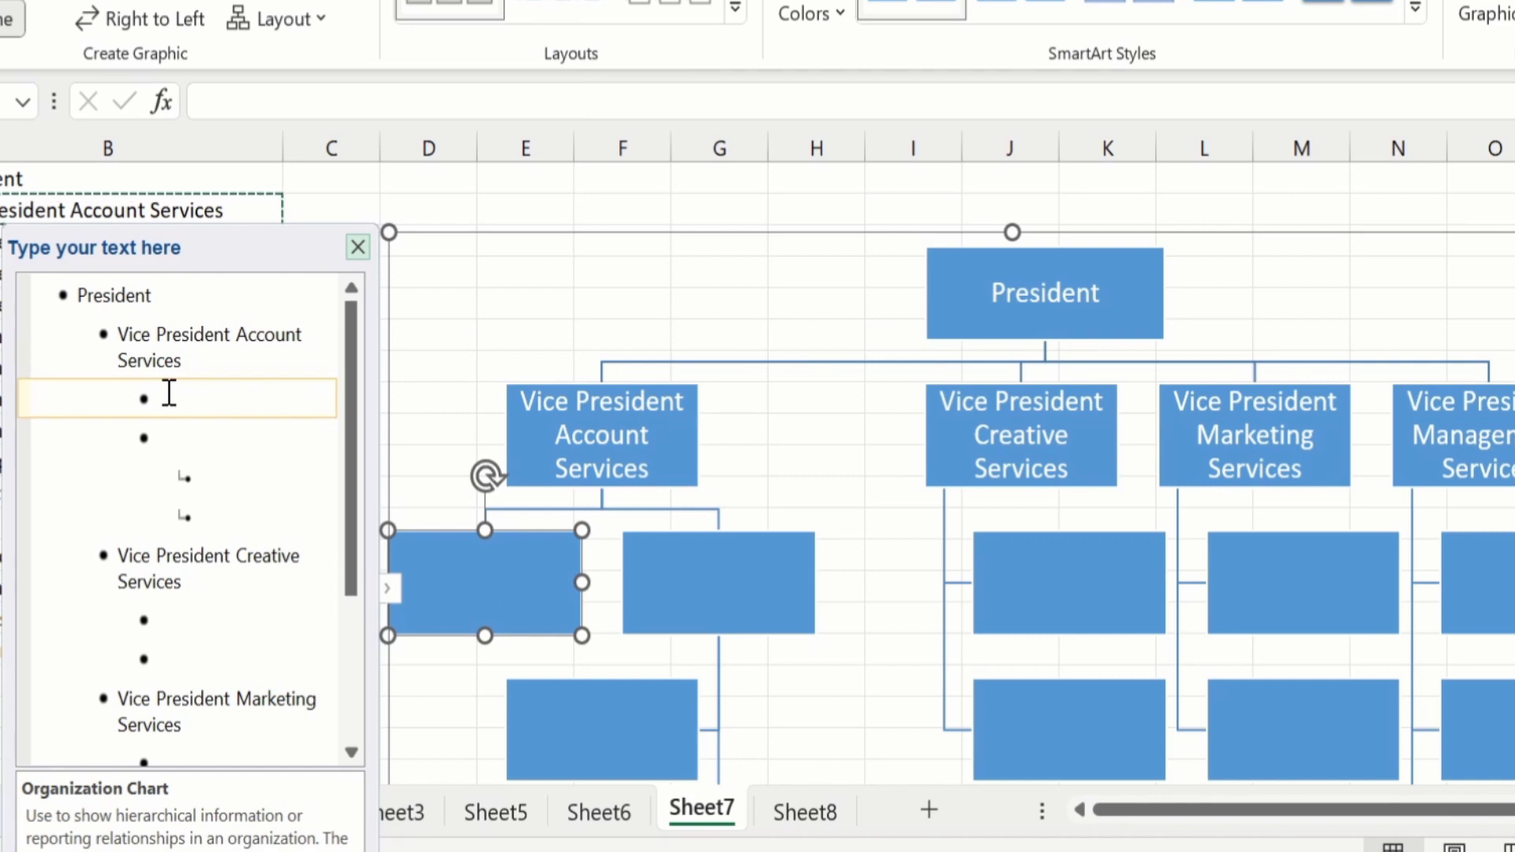
{"action": "type", "text": "Account "}
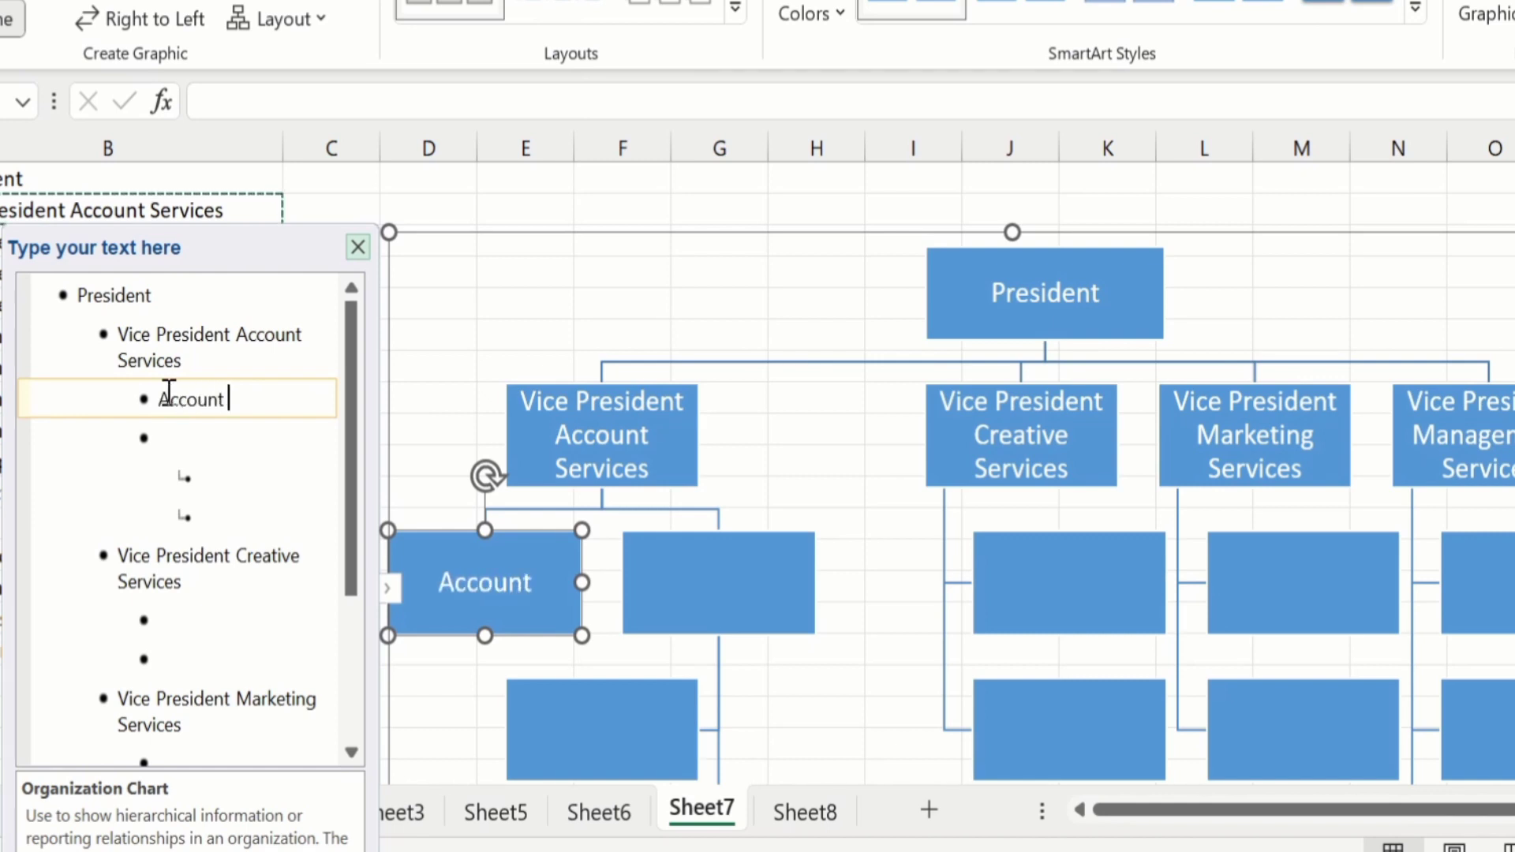
{"action": "type", "text": "Sup"}
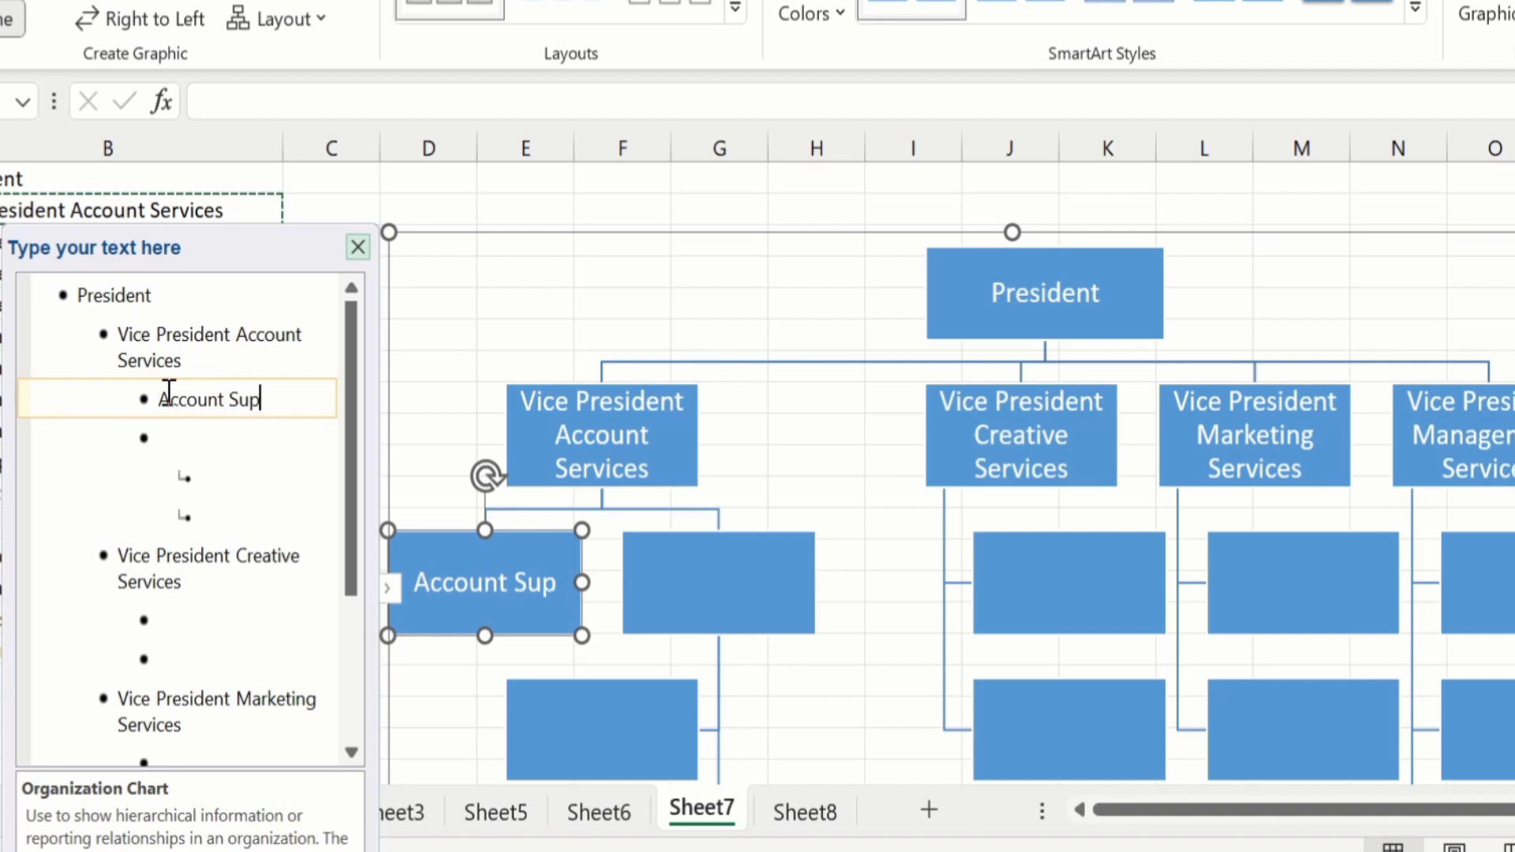
{"action": "type", "text": "ervisor"}
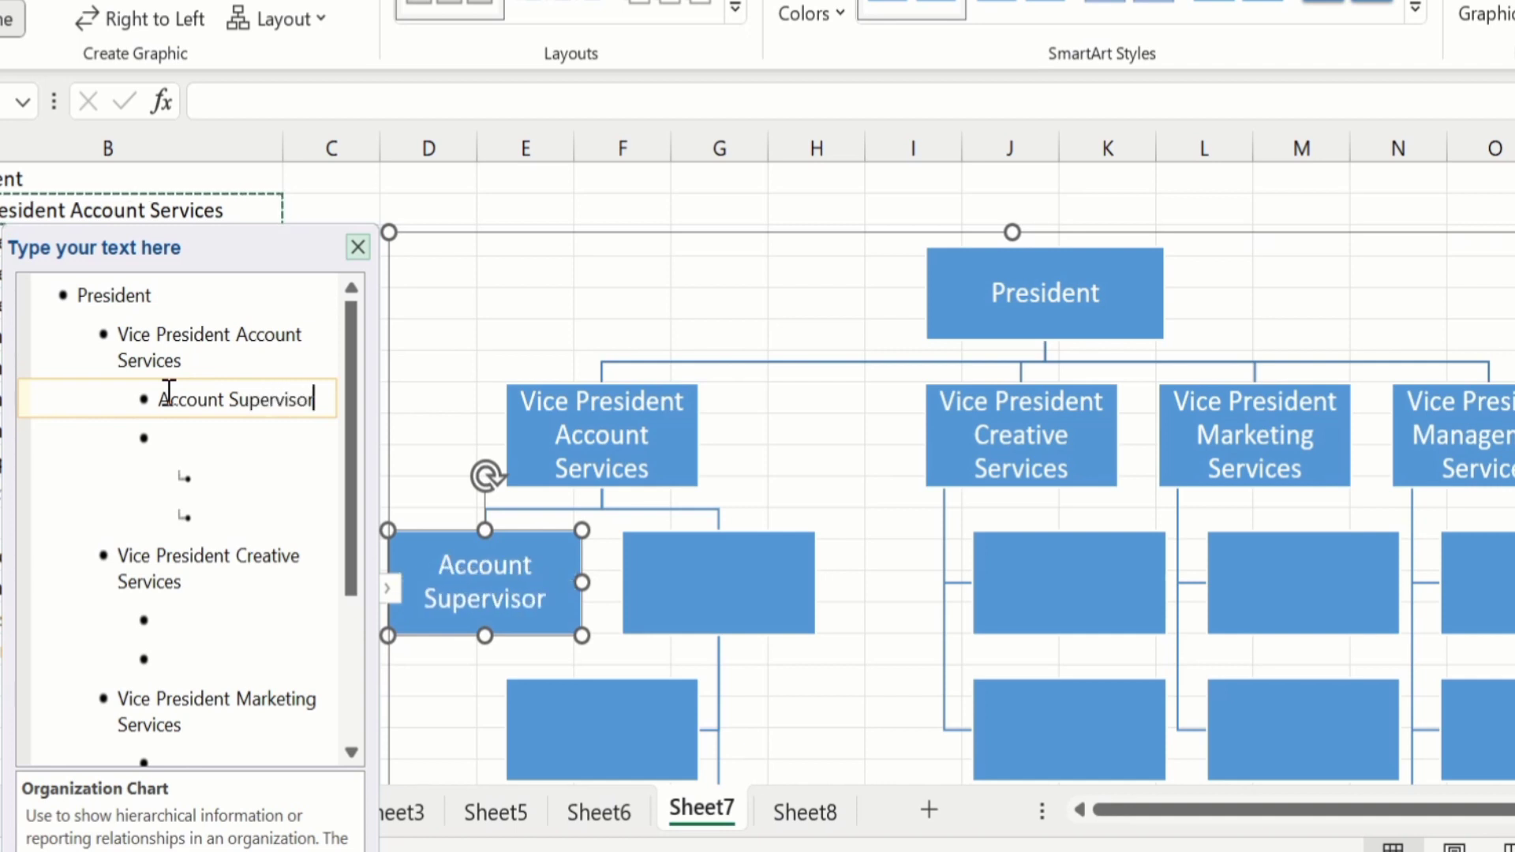
Label the second box directly below Vice President Account Services "Account Supervisor".
{"action": "left_click", "coordinate": [175, 440]}
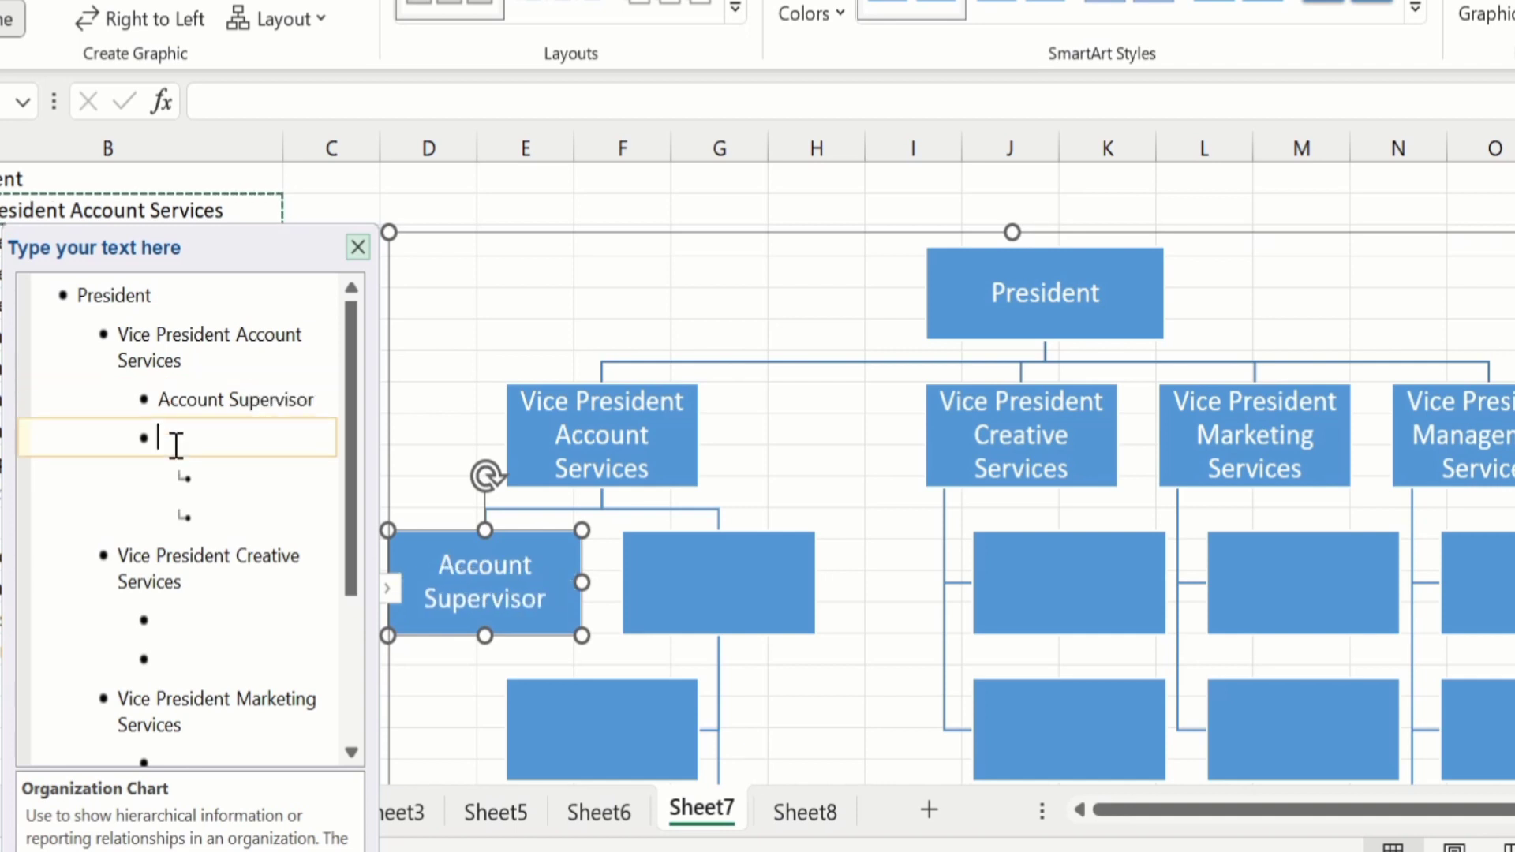
{"action": "type", "text": "A"}
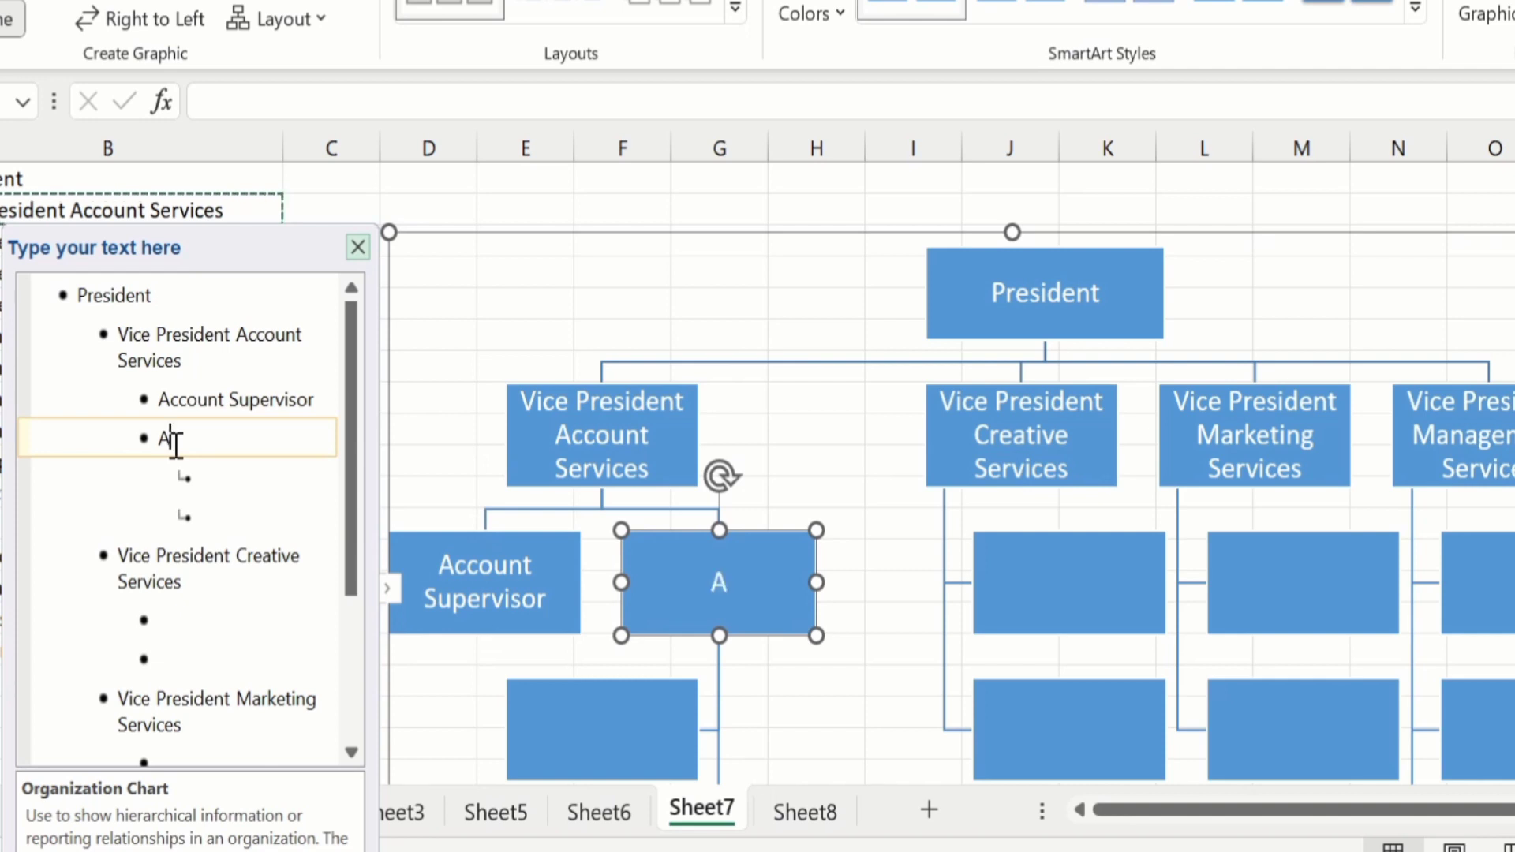
{"action": "type", "text": "ccount S"}
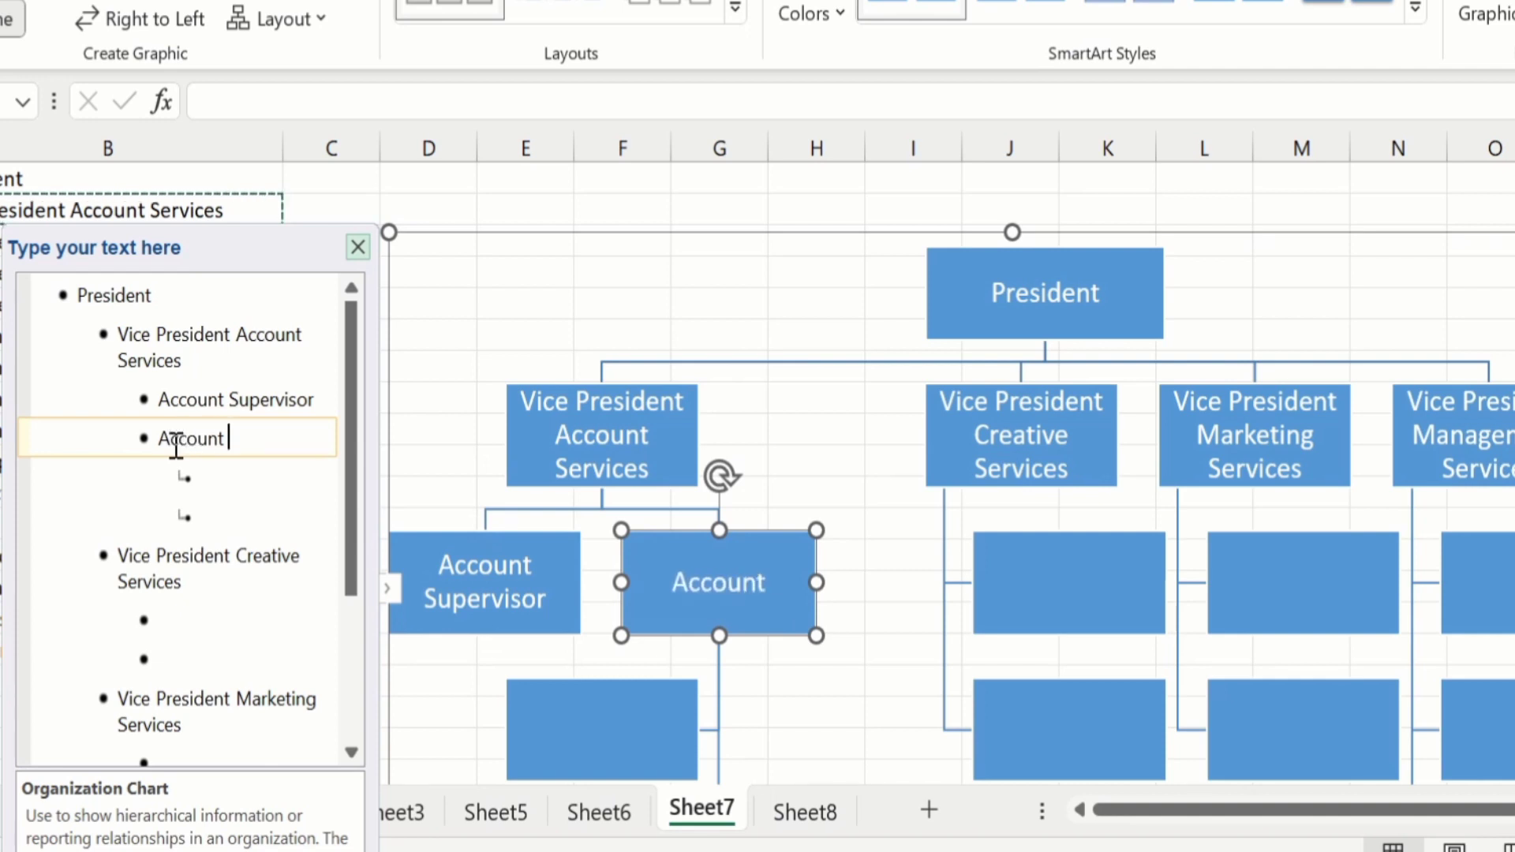
{"action": "type", "text": "upe"}
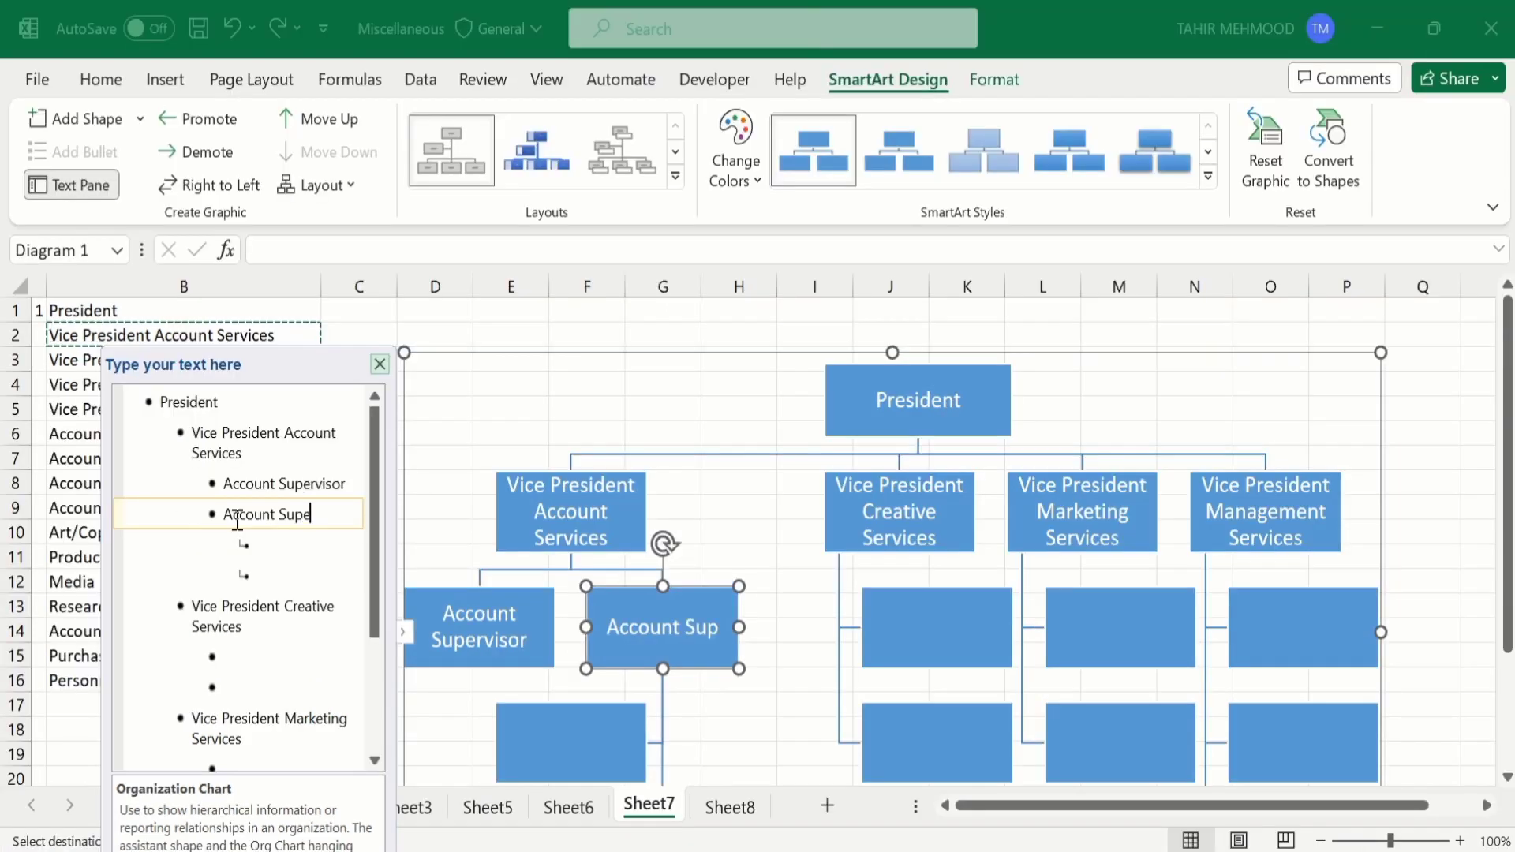
{"action": "type", "text": "rvisor"}
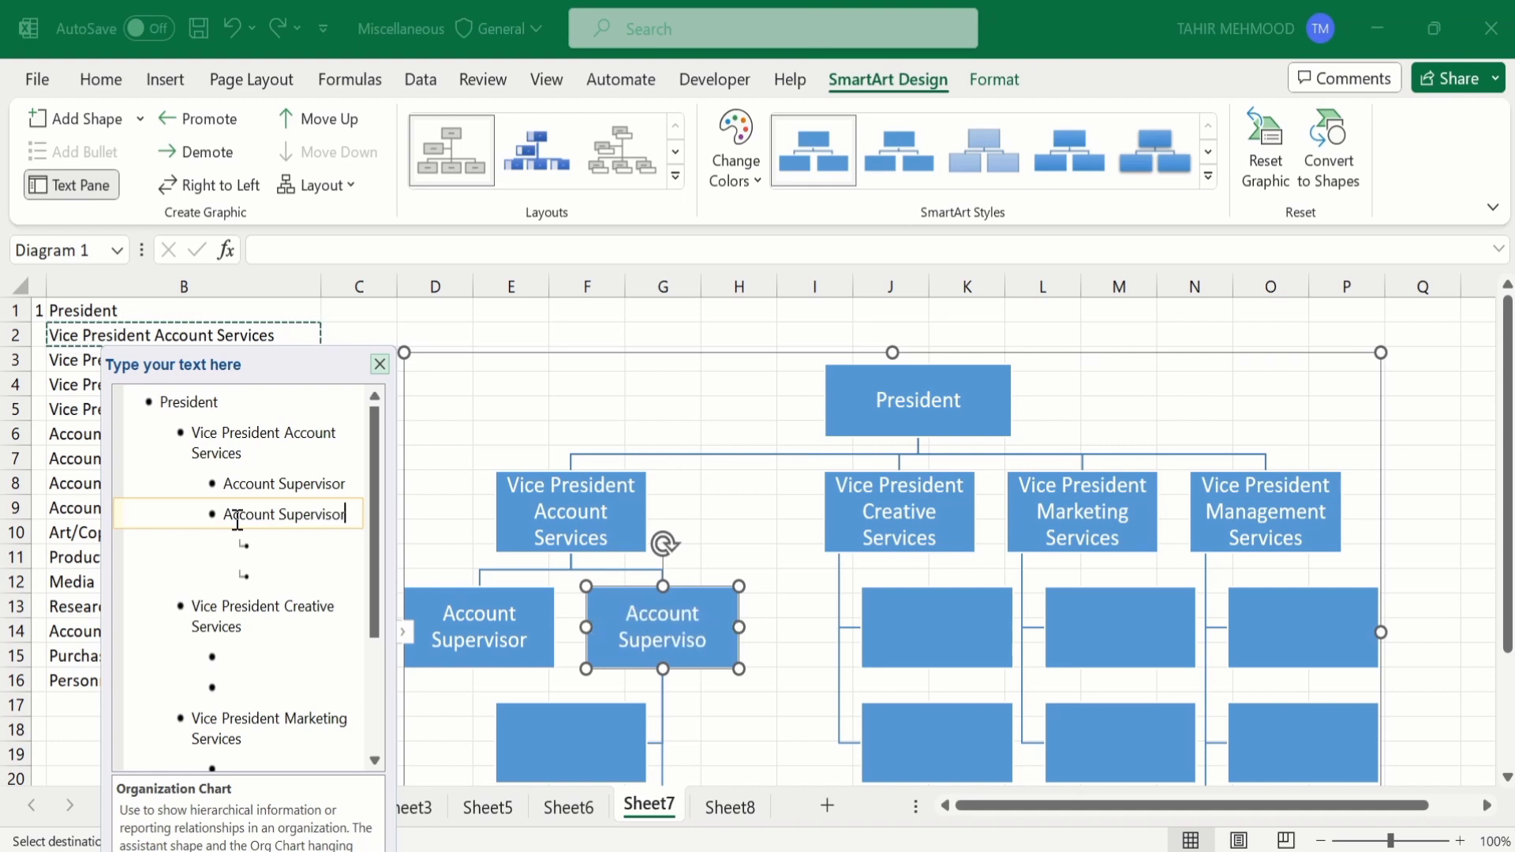